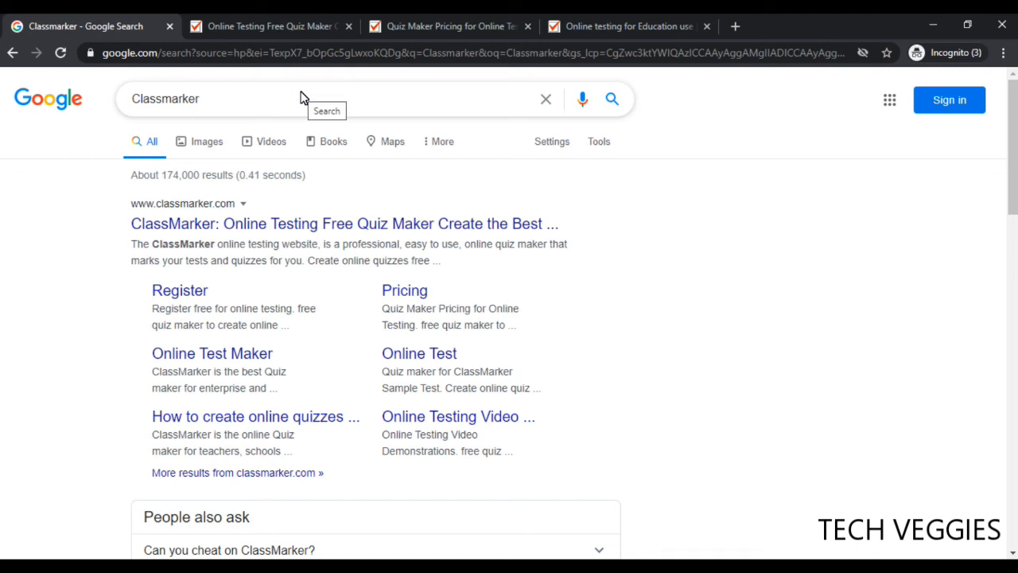
Dismiss the Google search suggestions and switch to the open ClassMarker home page
left_click(249, 109)
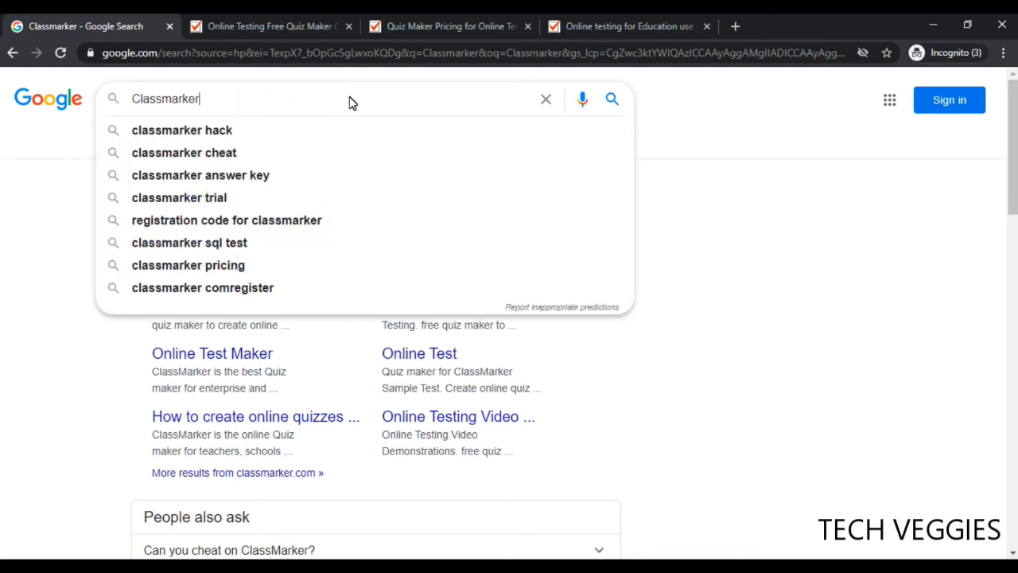
left_click(50, 274)
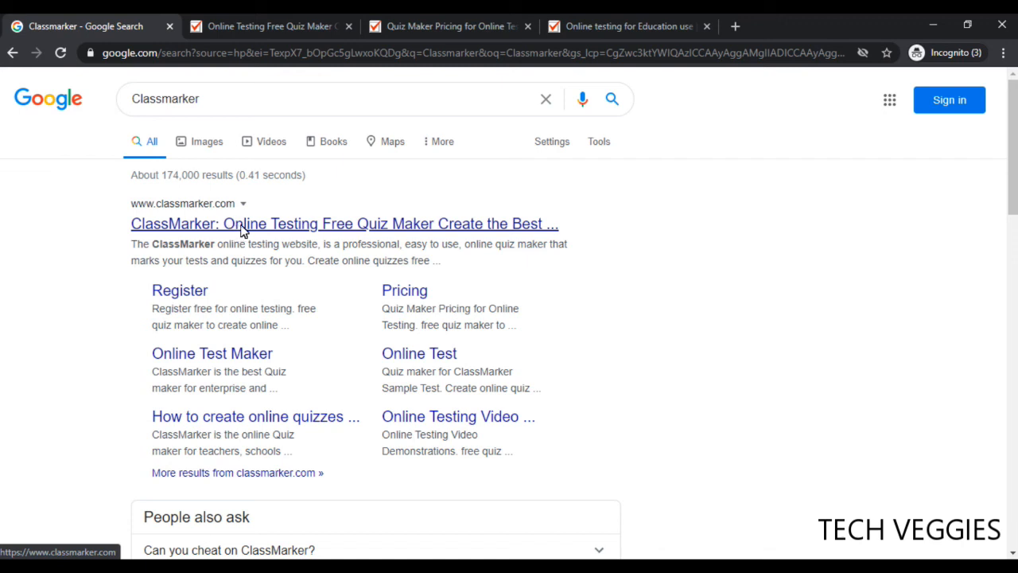
left_click(291, 29)
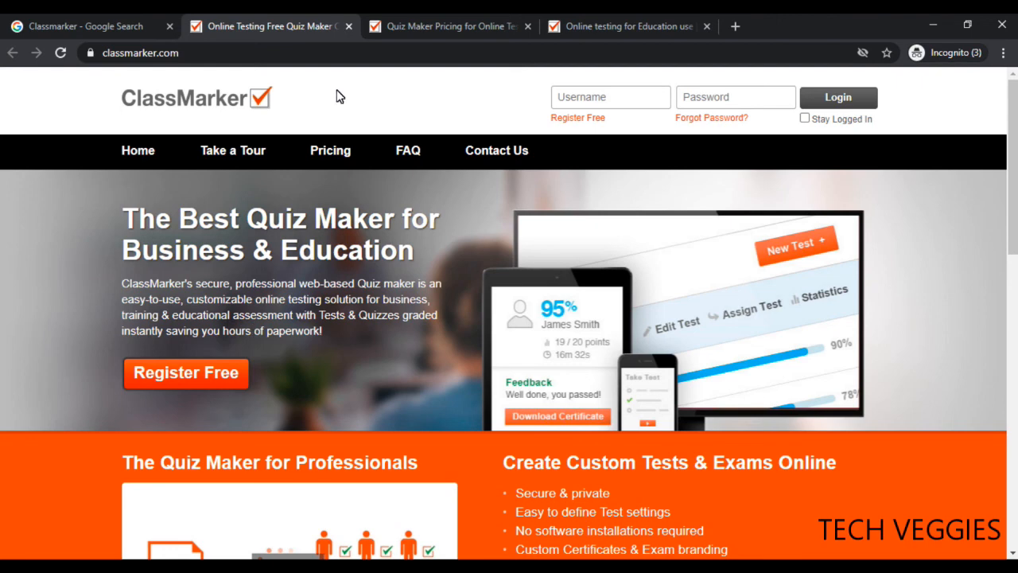
Compare the quiz maker pricing page, then move to the education pricing page
left_click(458, 32)
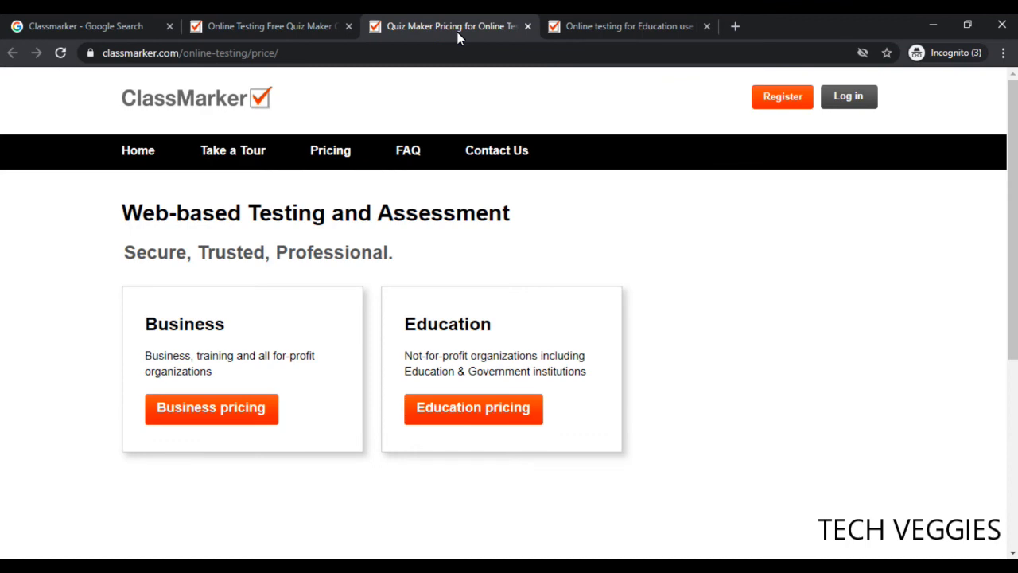
left_click(284, 23)
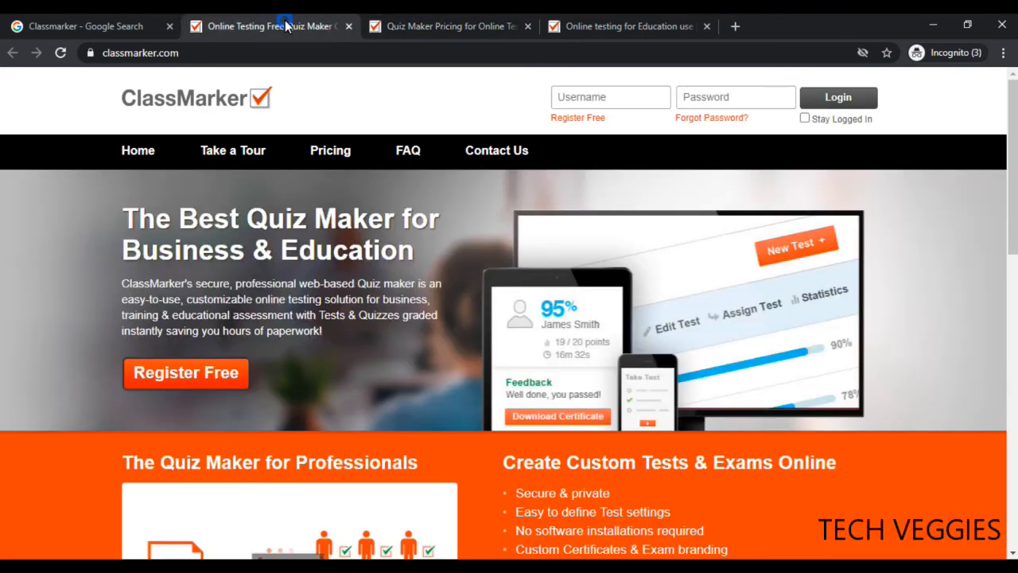
left_click(430, 24)
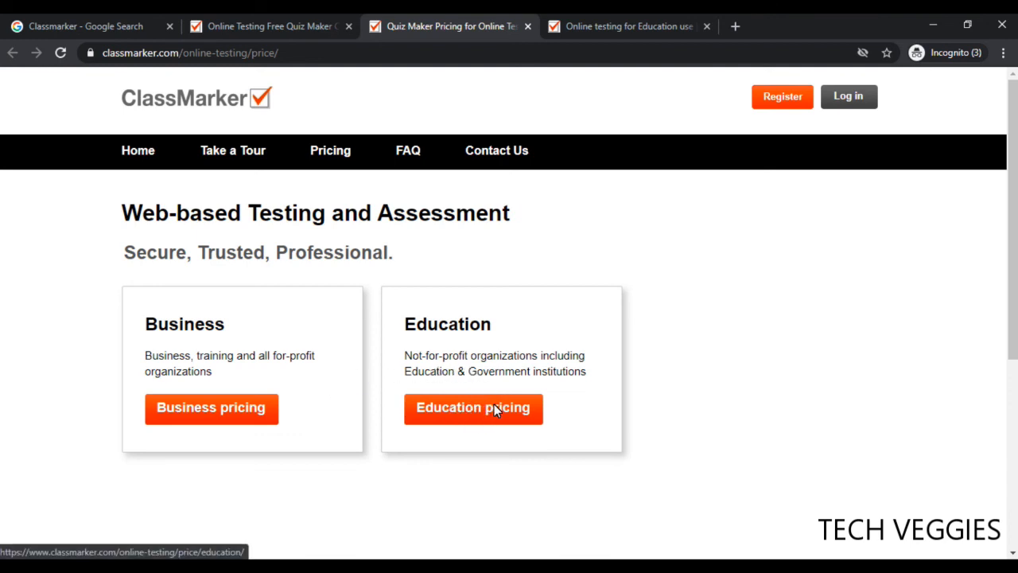
left_click(631, 24)
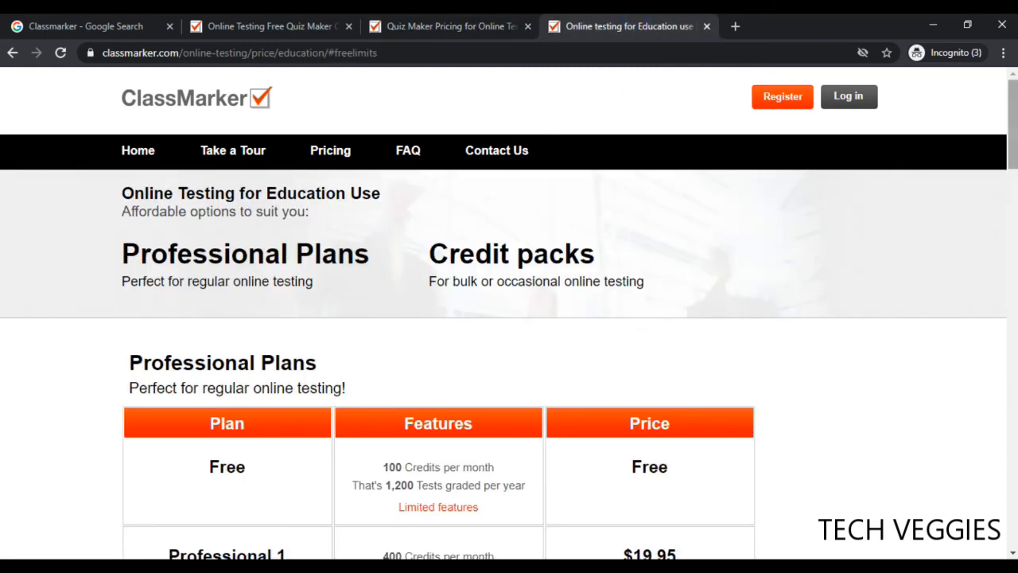
Highlight the Free plan's limits: 100 credits per month and 1,200 graded tests per year
scroll(509, 318, "down", 3)
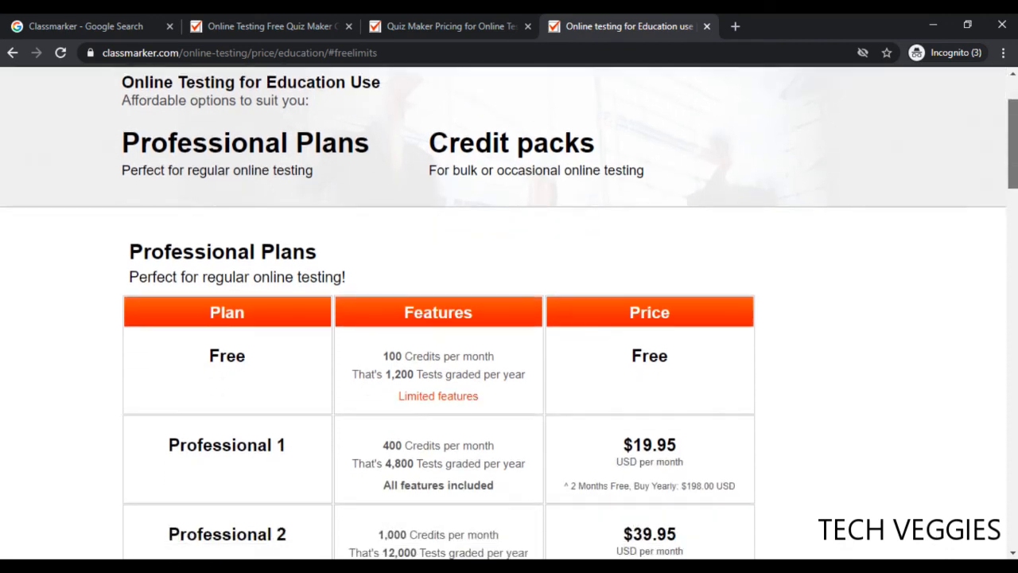
scroll(509, 318, "down", 1)
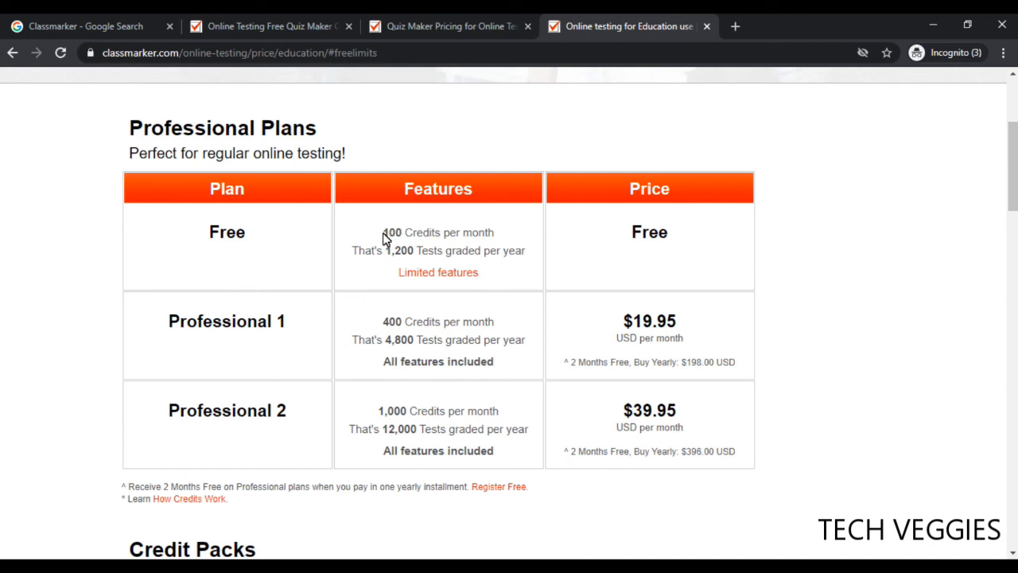
left_click_drag(383, 236, 495, 235)
left_click_drag(357, 257, 468, 254)
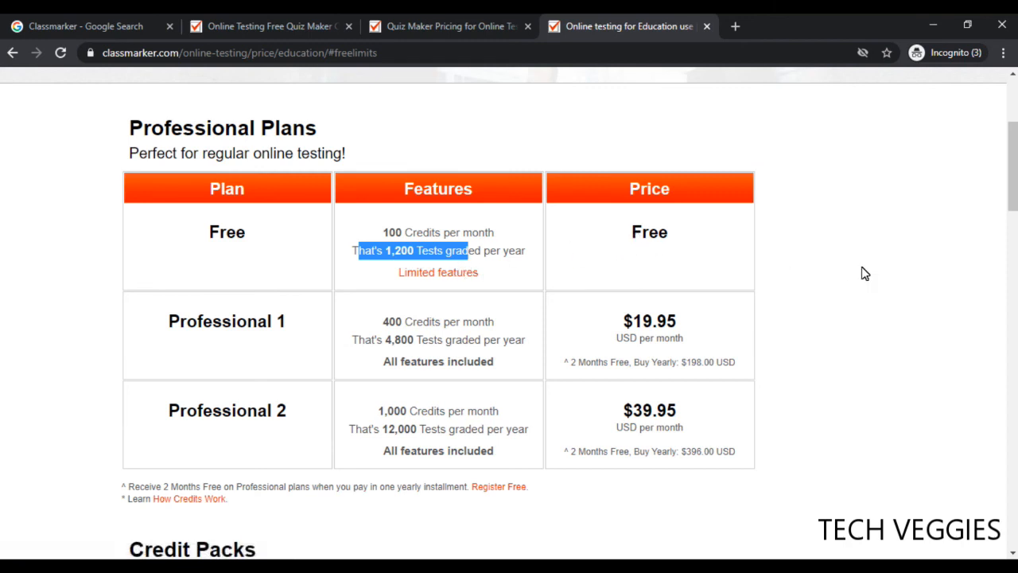
left_click(438, 274)
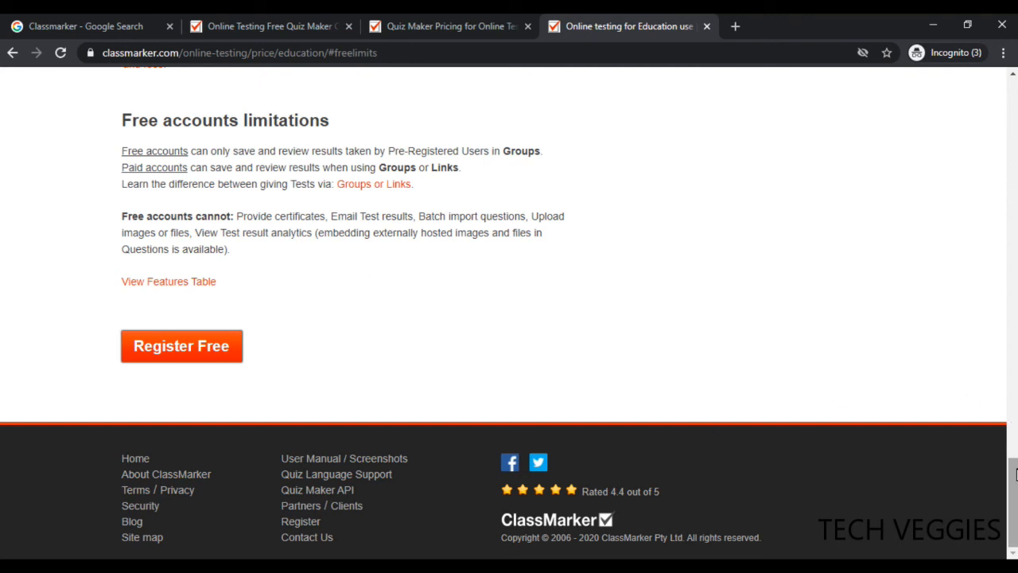
left_click_drag(1015, 480, 1013, 79)
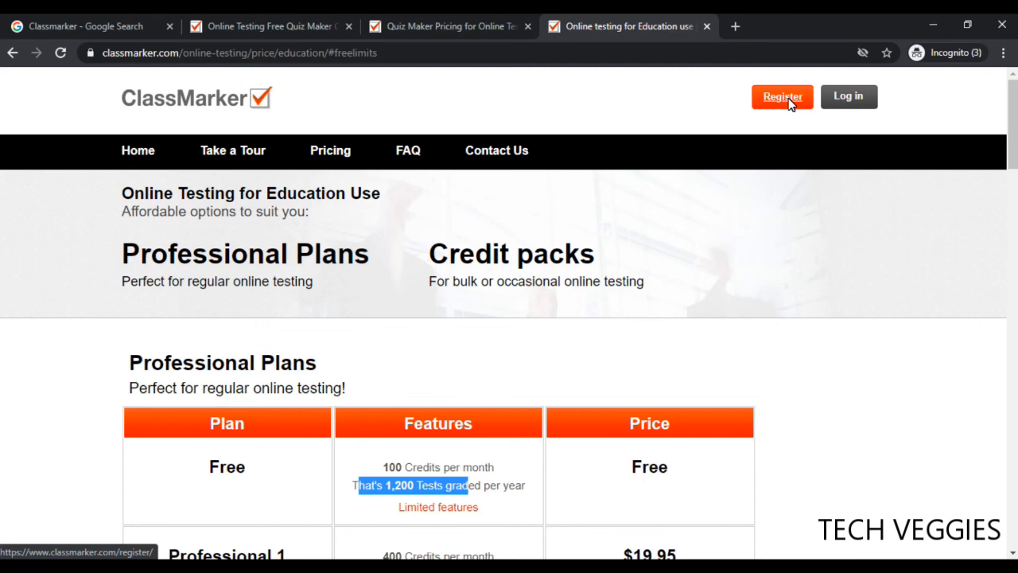
Open the Register link in a new tab and view it
right_click(789, 104)
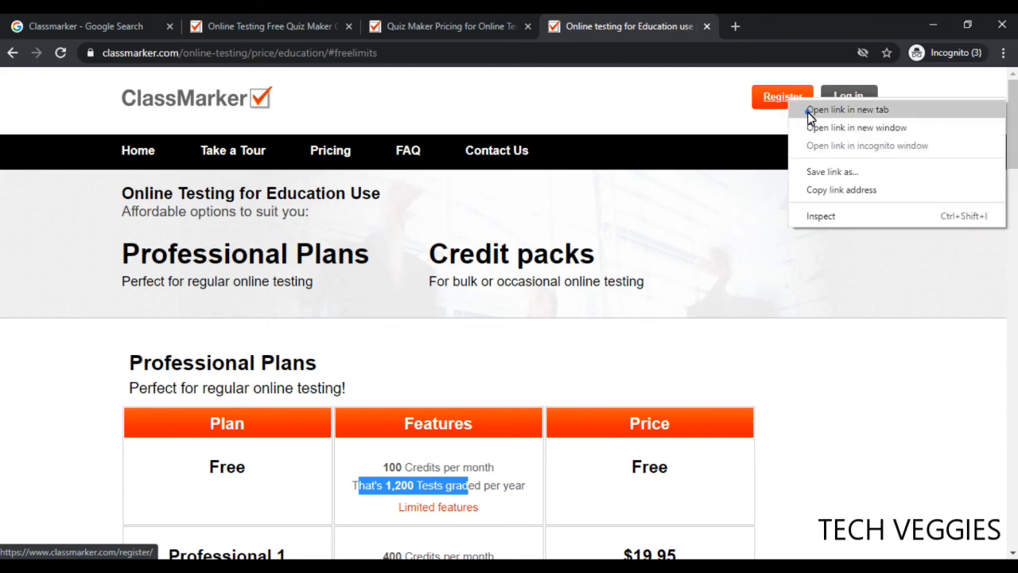
left_click(806, 111)
left_click(730, 27)
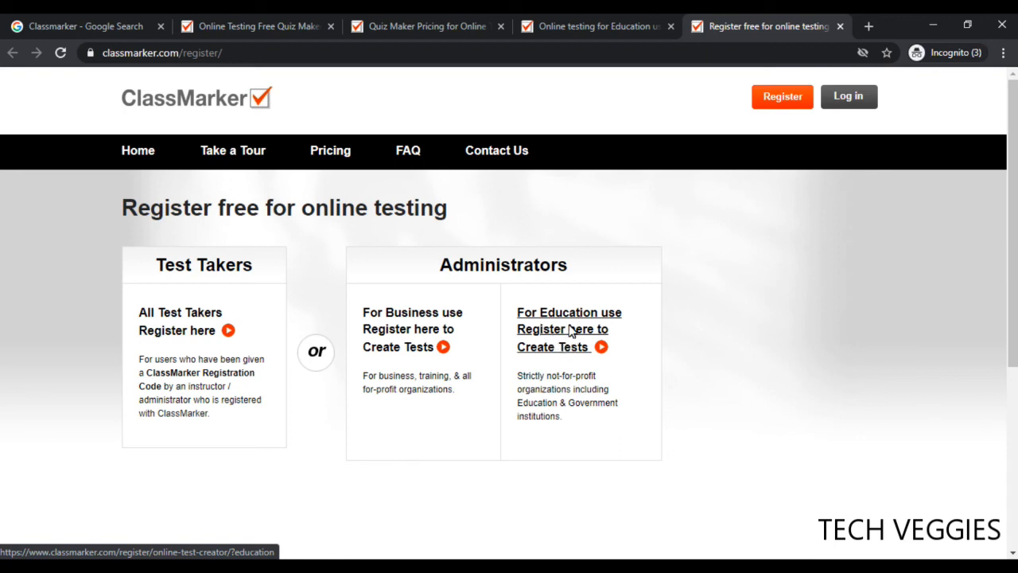
Open the 'For Education use' sign-up page in a new tab and scroll its form
right_click(568, 325)
left_click(582, 333)
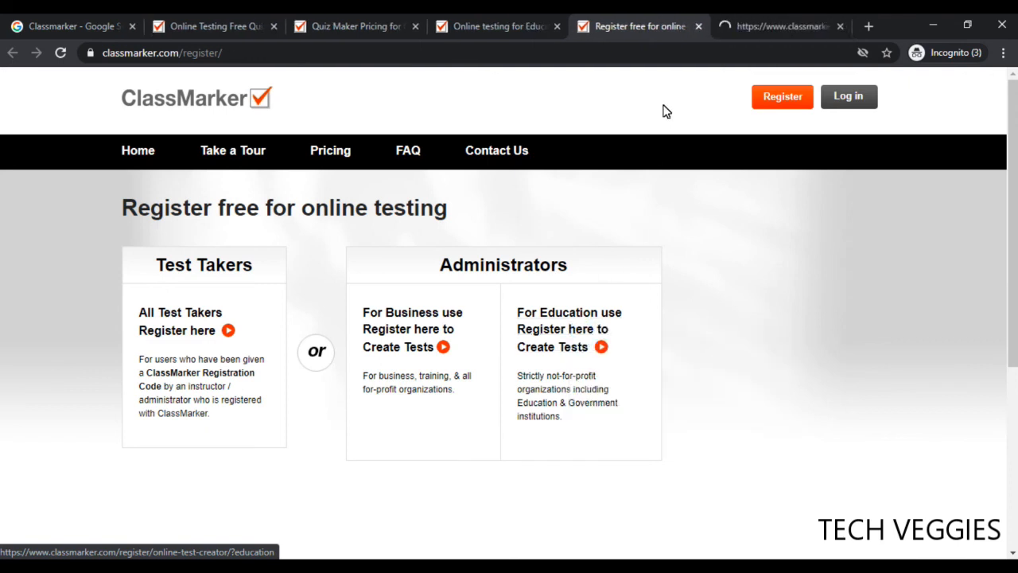
left_click(753, 29)
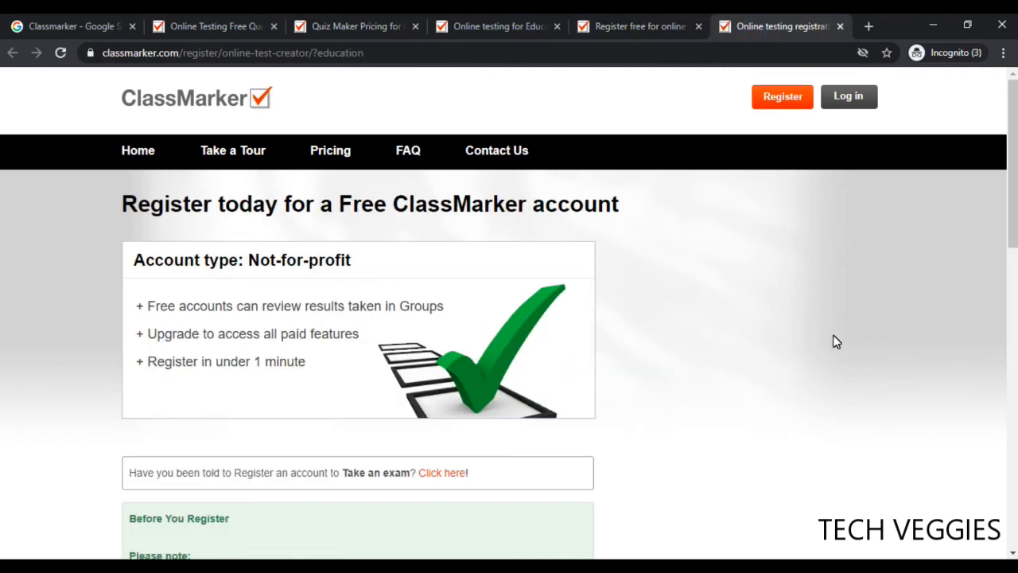
left_click_drag(1015, 222, 1014, 401)
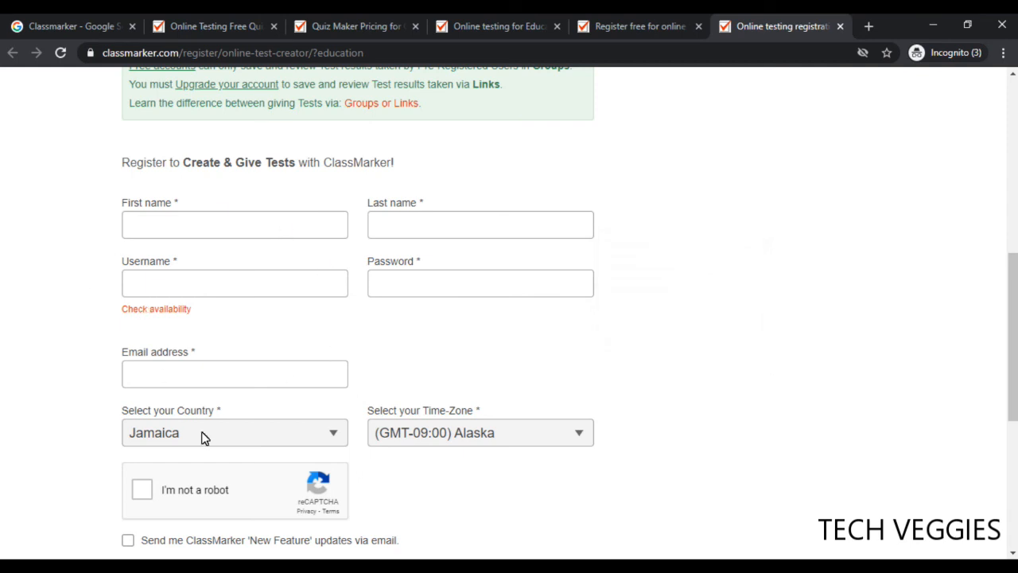
left_click_drag(1010, 310, 1010, 135)
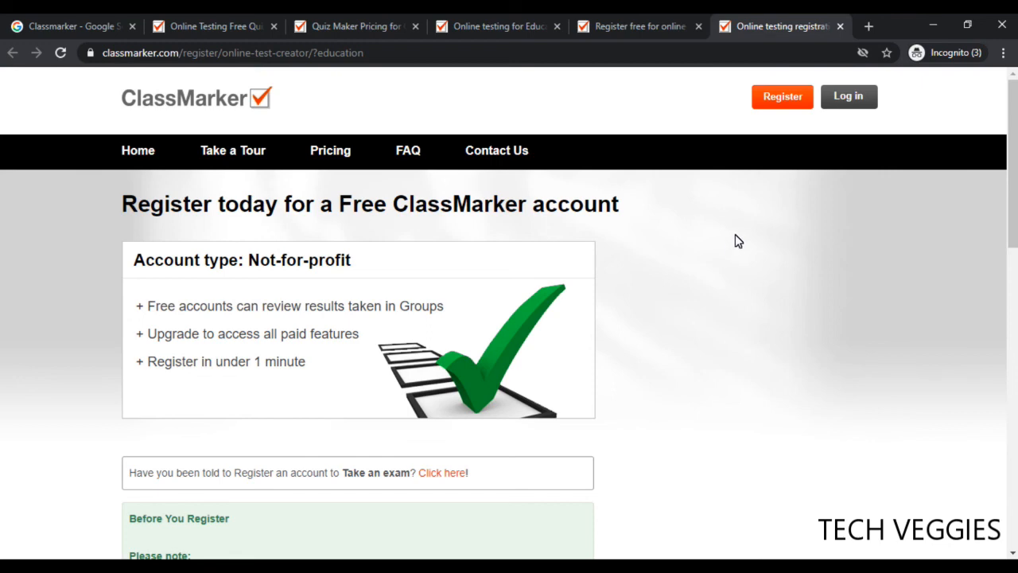
Sign in with the account username and password to reach the Dashboard
left_click(859, 98)
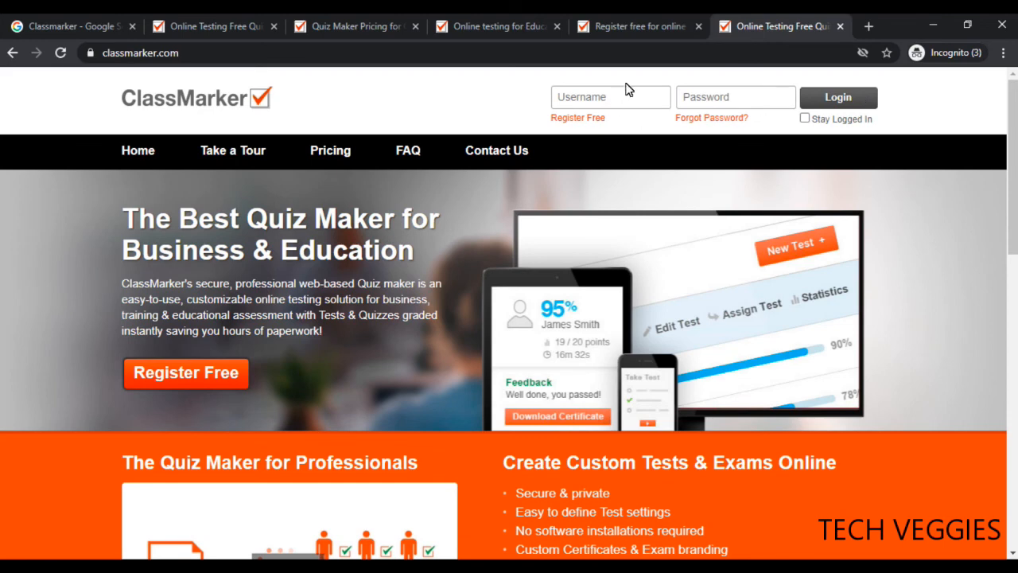
left_click(635, 112)
type("t")
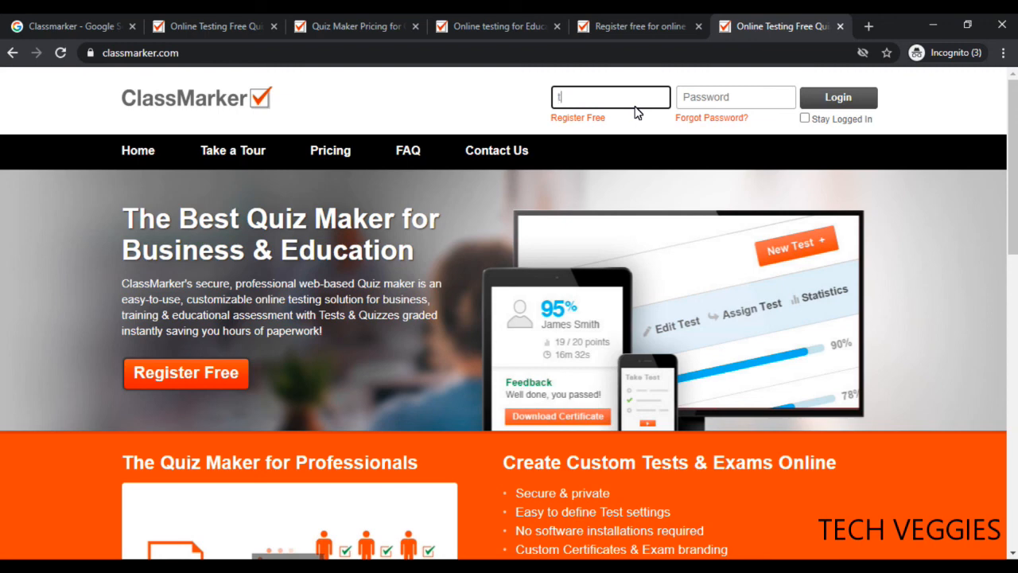
type("rainertech101")
left_click(739, 97)
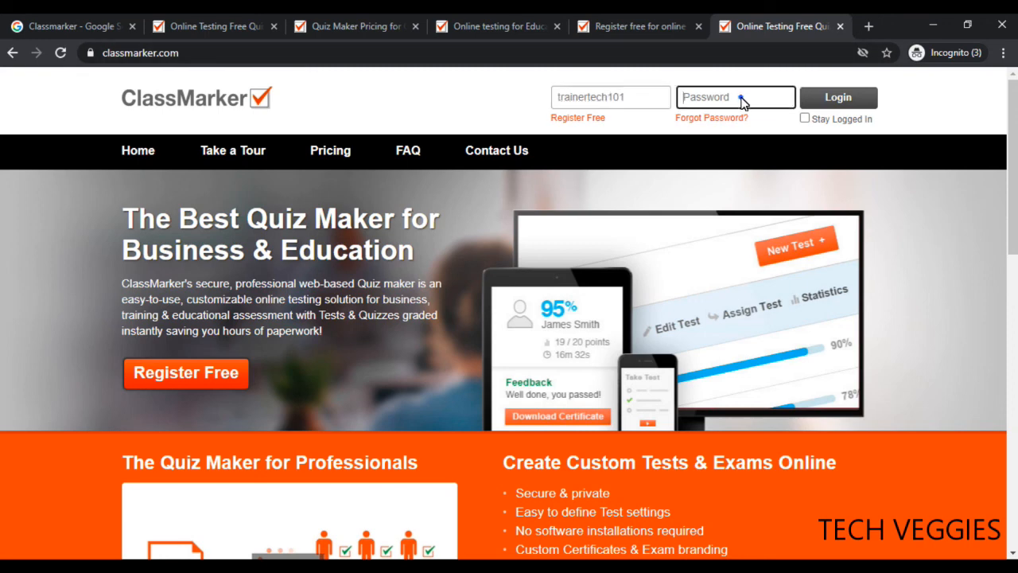
type("••••••••••••••••")
left_click(832, 111)
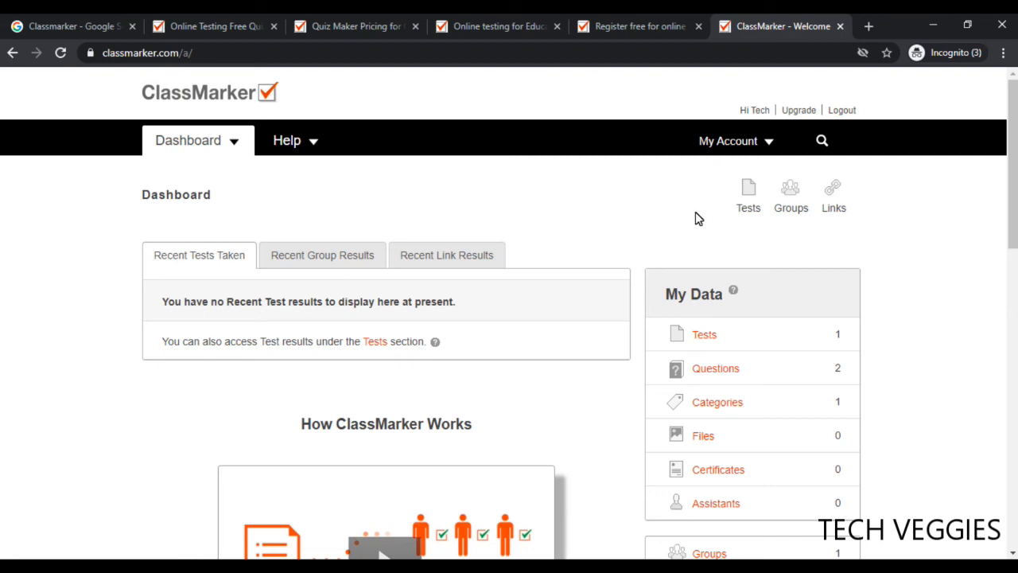
Open the Tests page from the Dashboard to see the existing Math101 test
left_click(750, 199)
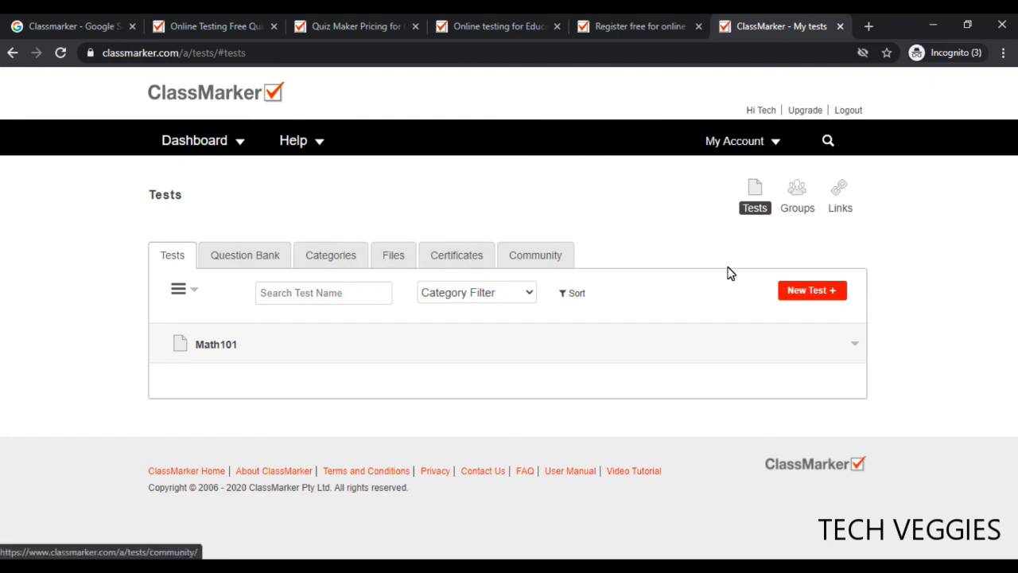
Create a new test named 'Intro to Math' and proceed to adding questions
left_click(826, 293)
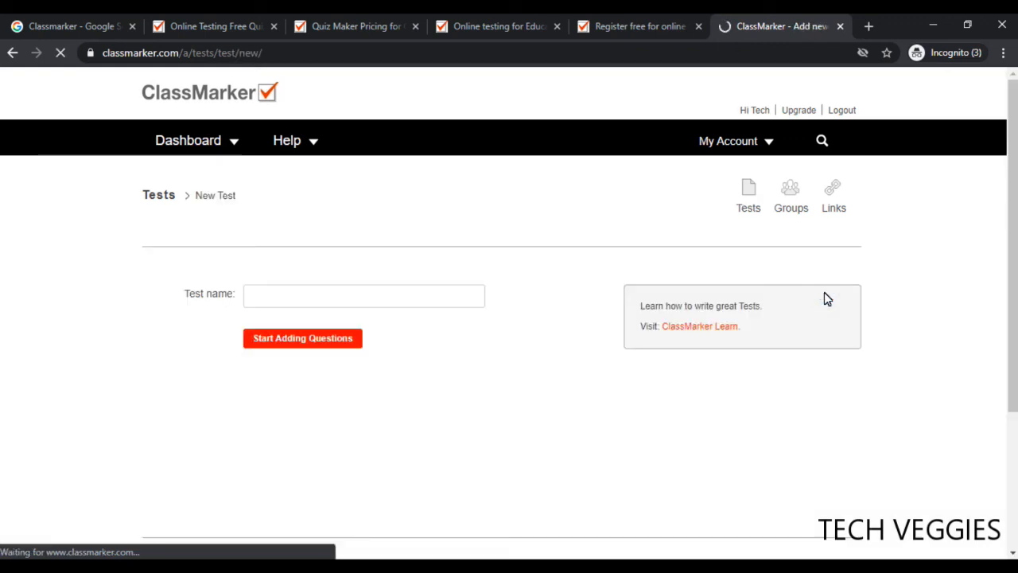
left_click(394, 293)
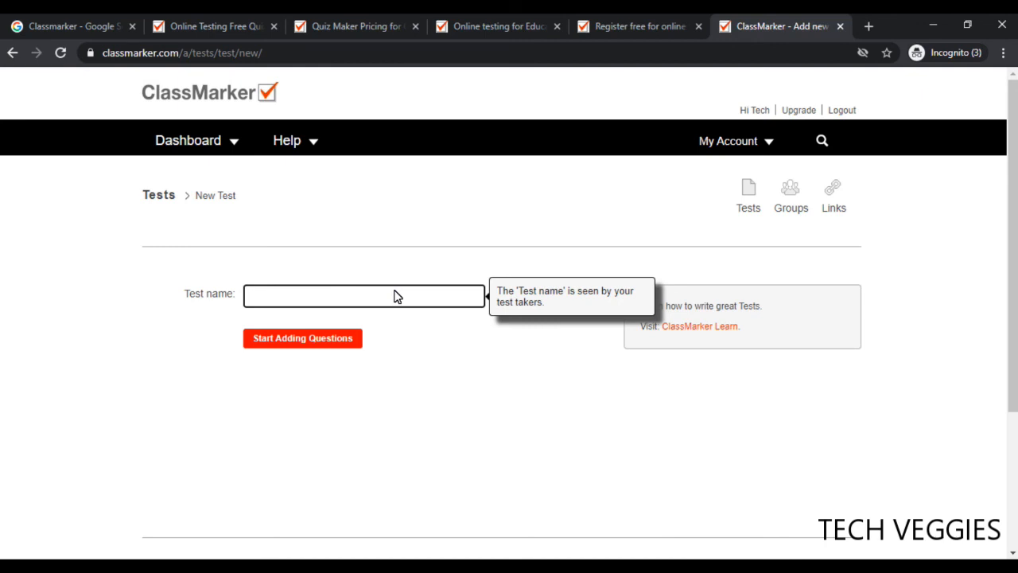
type("Intro to Math")
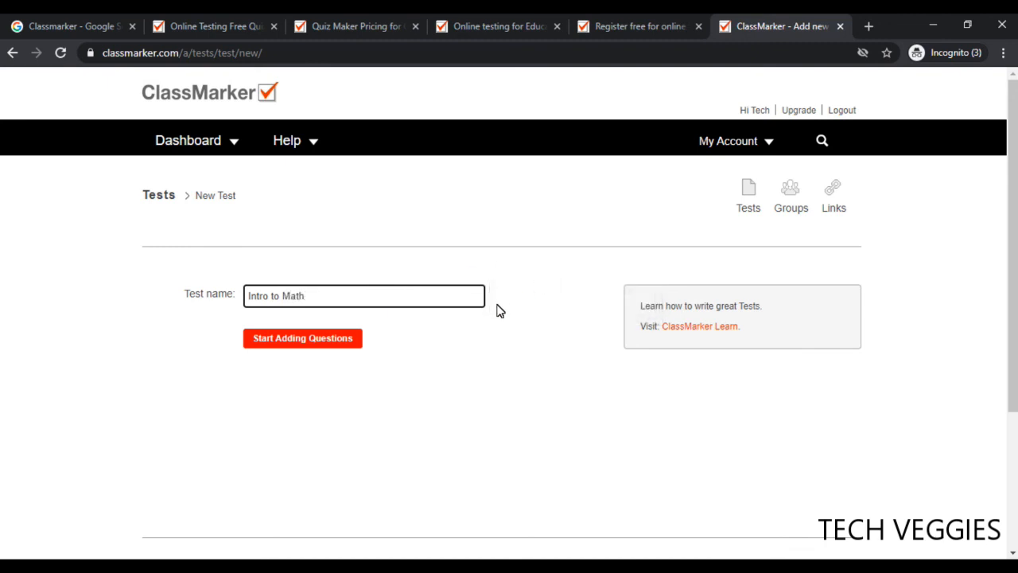
left_click(296, 344)
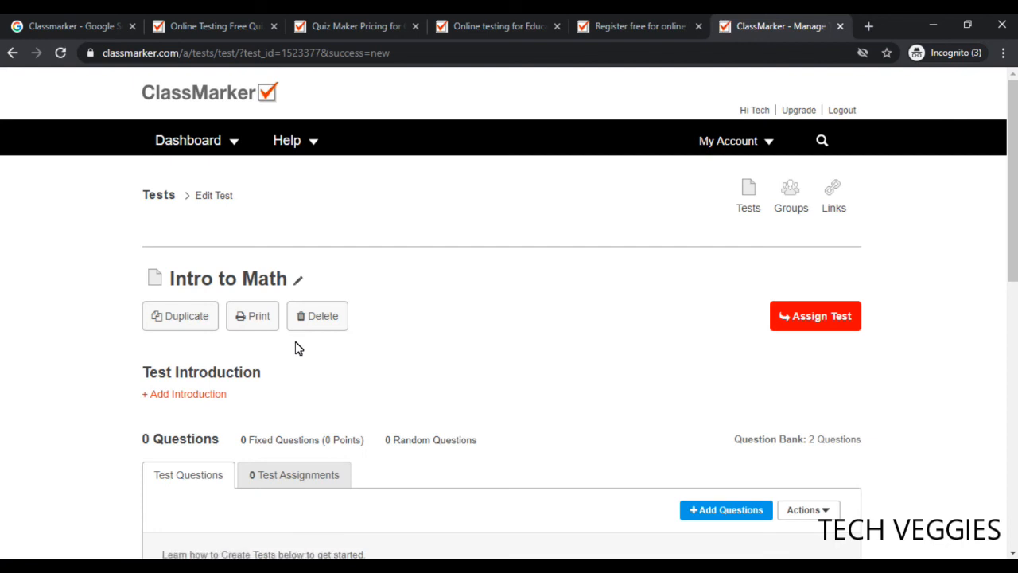
Open the + Add Questions dropdown on the Intro to Math test
left_click_drag(1012, 218, 1014, 317)
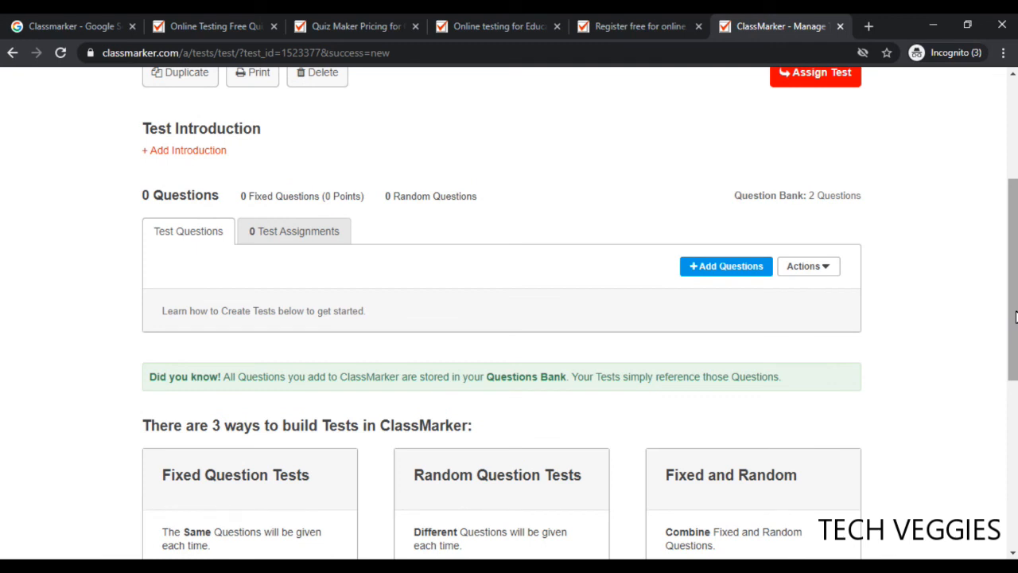
left_click(732, 262)
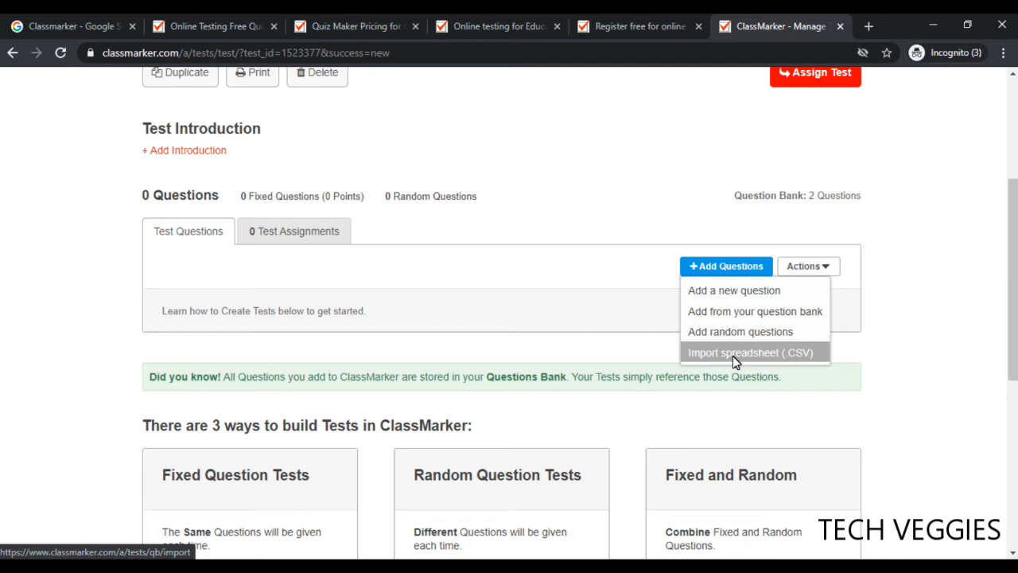
Start a new multiple-choice question and enter the text 'What is 2 X 2'
left_click(709, 291)
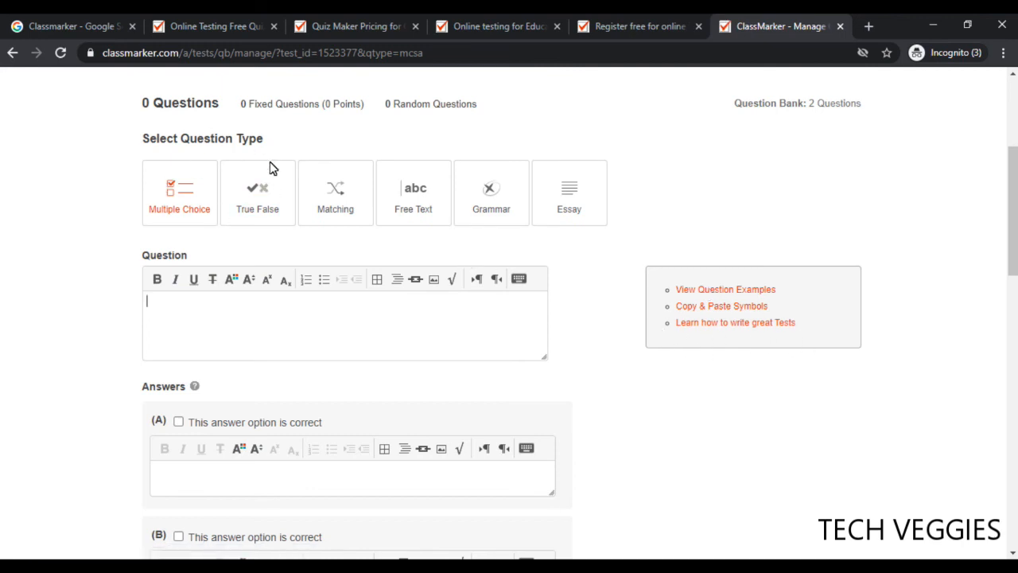
left_click_drag(143, 141, 267, 145)
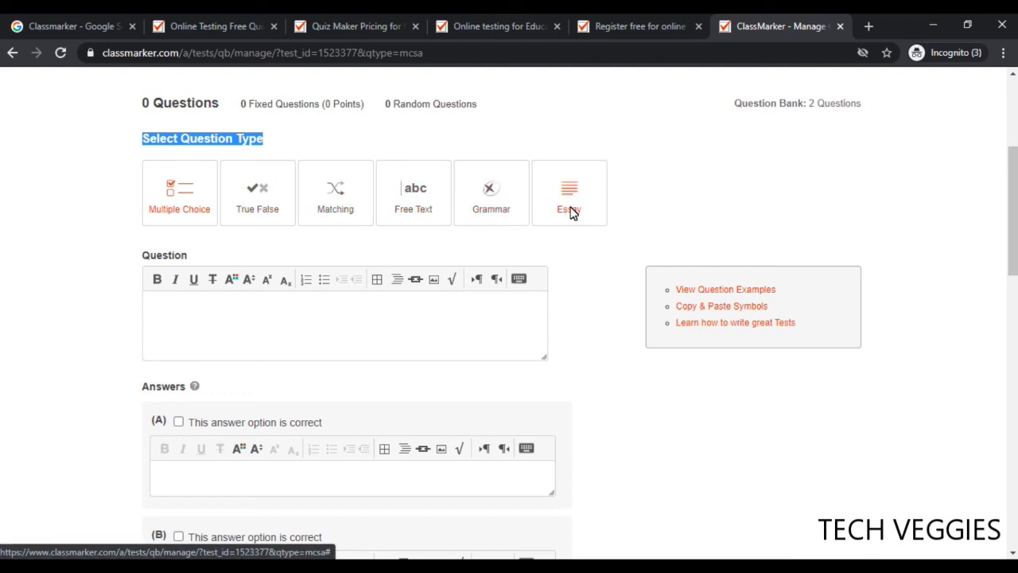
left_click(195, 334)
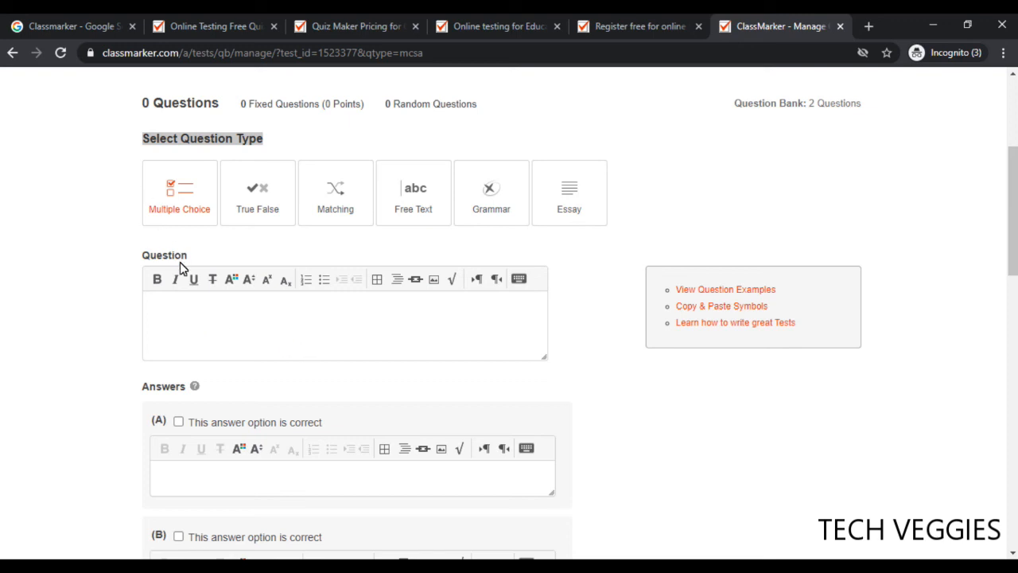
left_click_drag(191, 257, 145, 256)
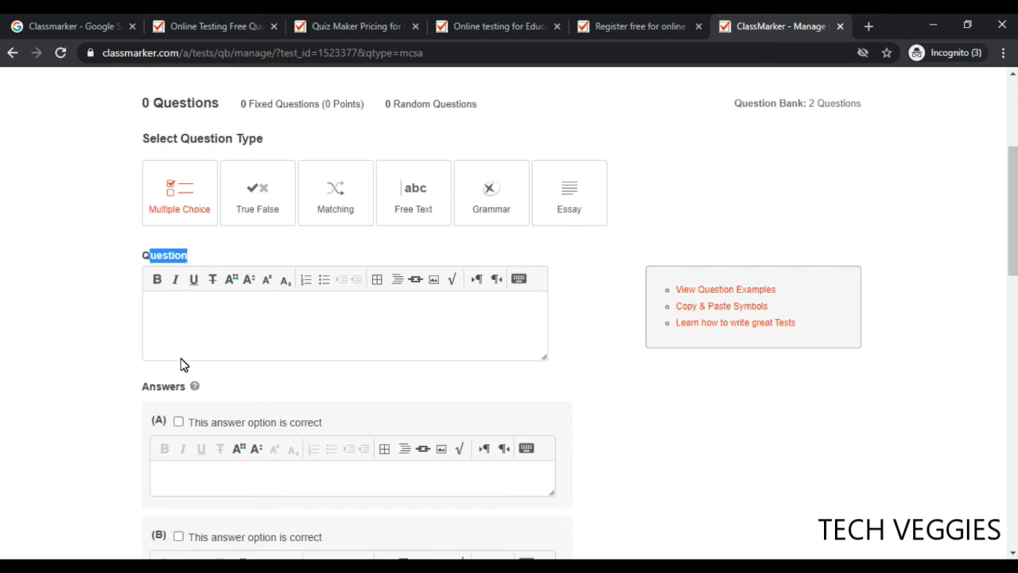
left_click_drag(177, 390, 141, 396)
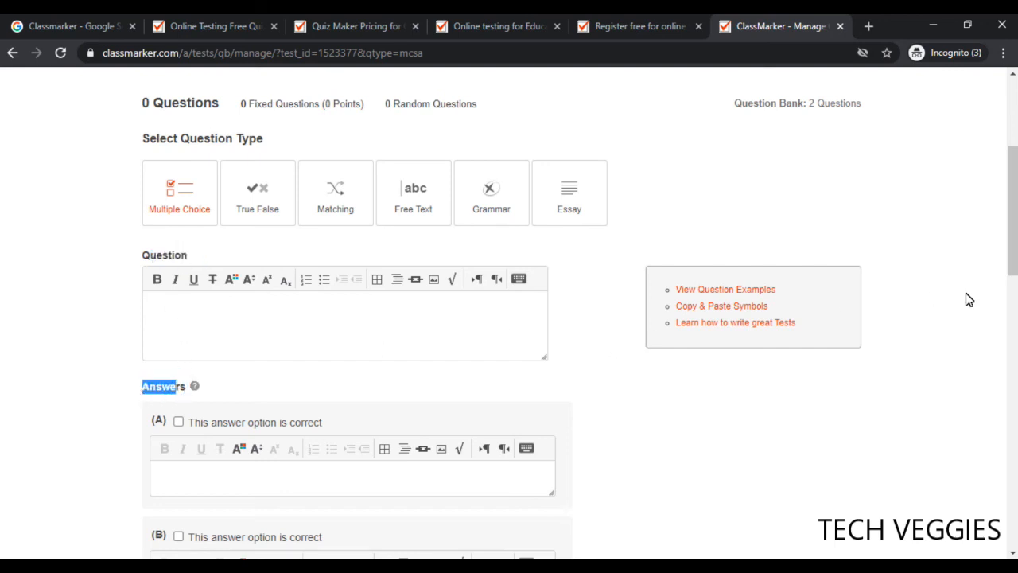
left_click_drag(1014, 249, 1014, 328)
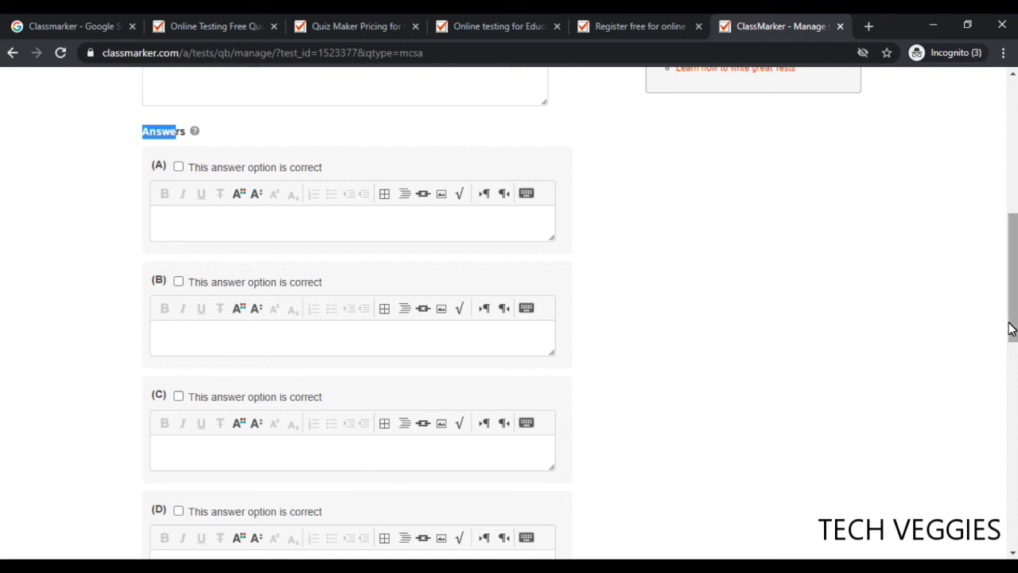
scroll(1010, 324, "up", 3)
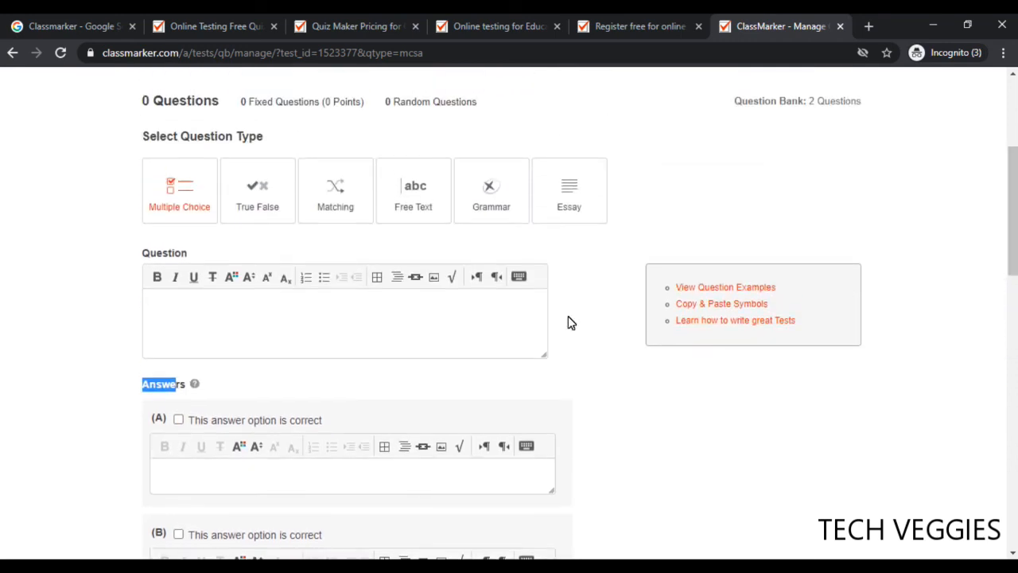
left_click(402, 321)
type("What is 2")
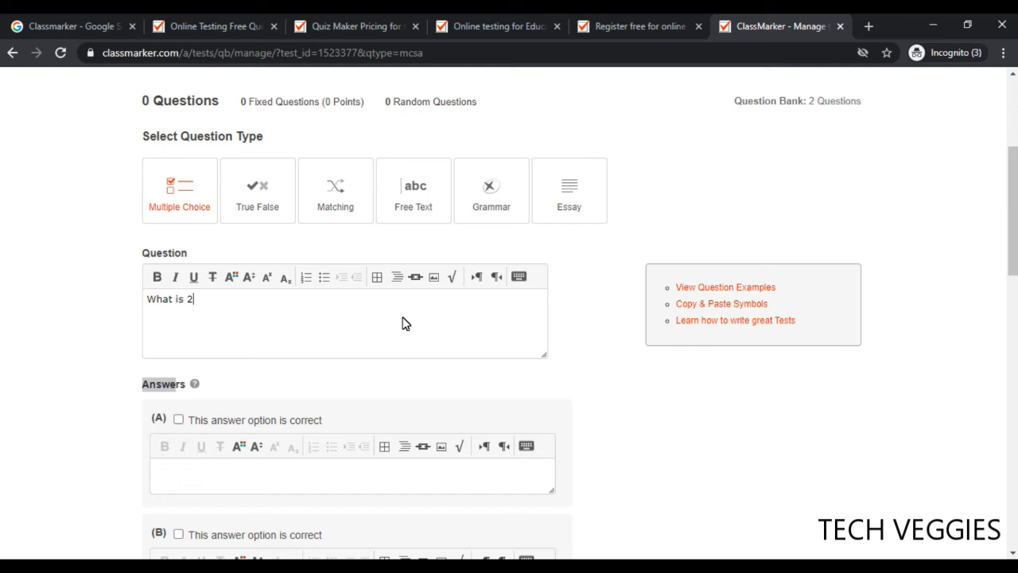
type(" X 2 + 1")
scroll(1011, 262, "down", 1)
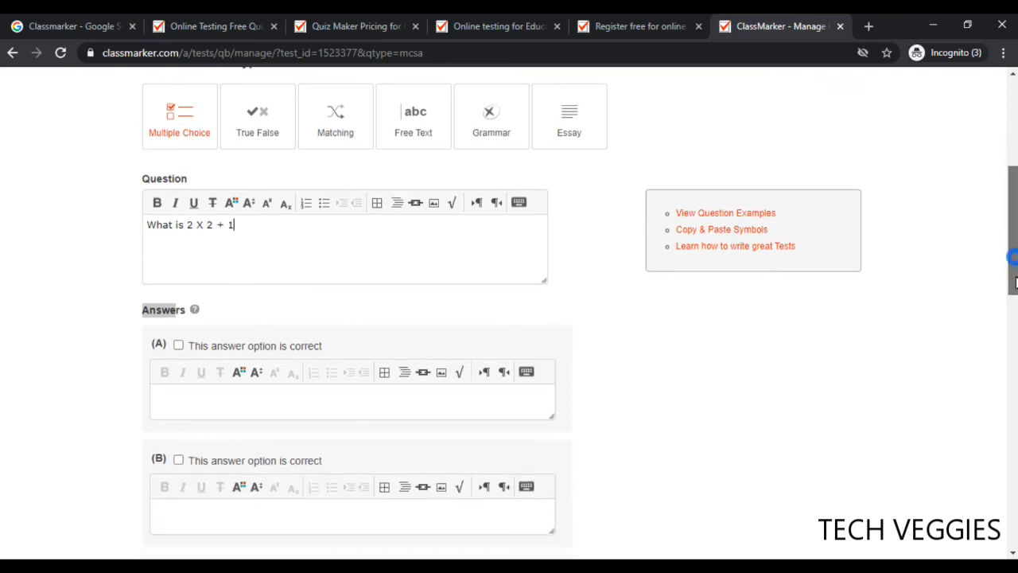
Fill answer options A–D with 4, 5, 6 and 7, marking B as correct
left_click(322, 393)
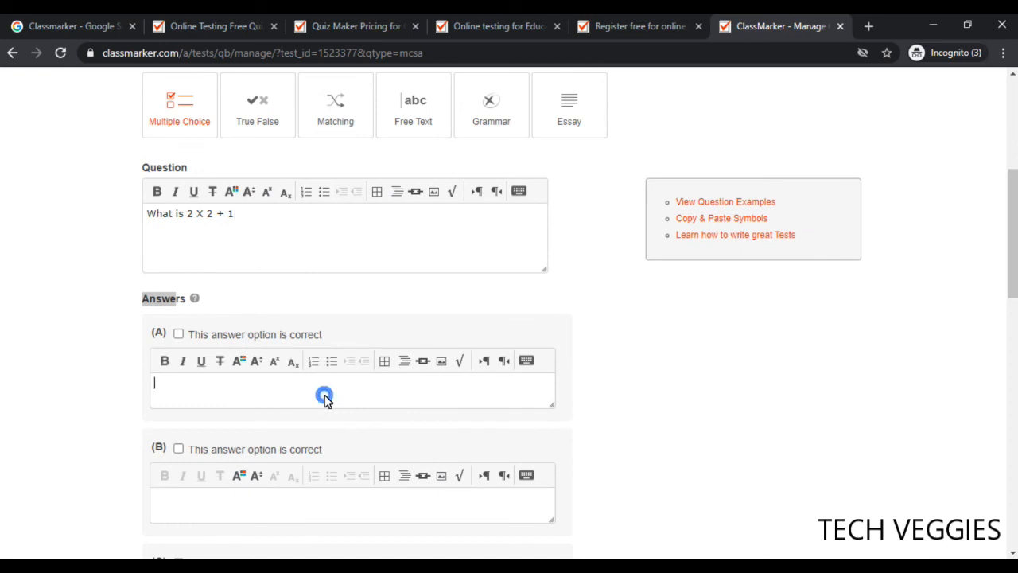
left_click(154, 299)
left_click(221, 402)
type("4")
left_click(213, 519)
left_click(183, 511)
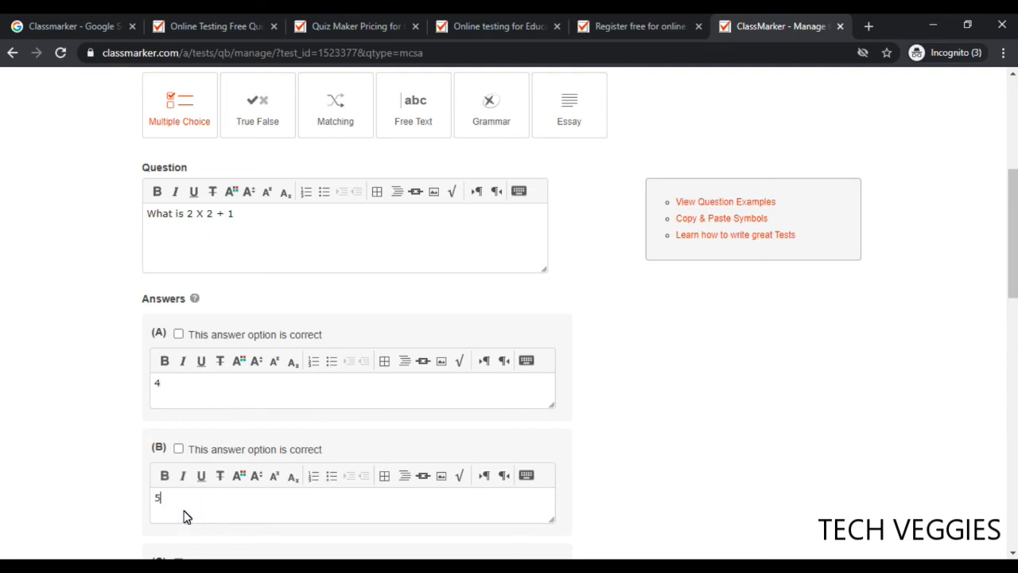
left_click(178, 450)
scroll(1013, 270, "down", 3)
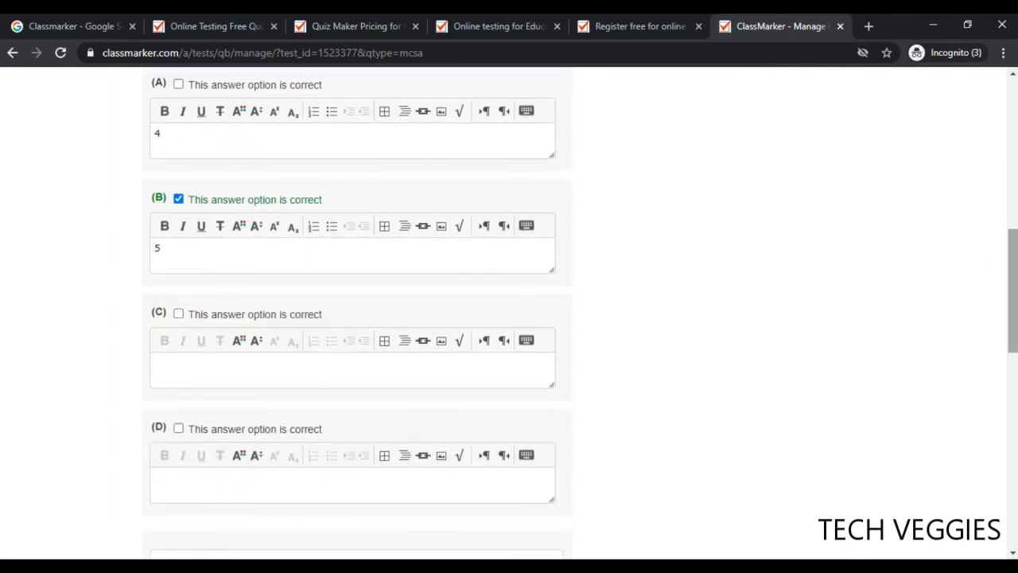
left_click(308, 384)
type("6")
left_click(245, 490)
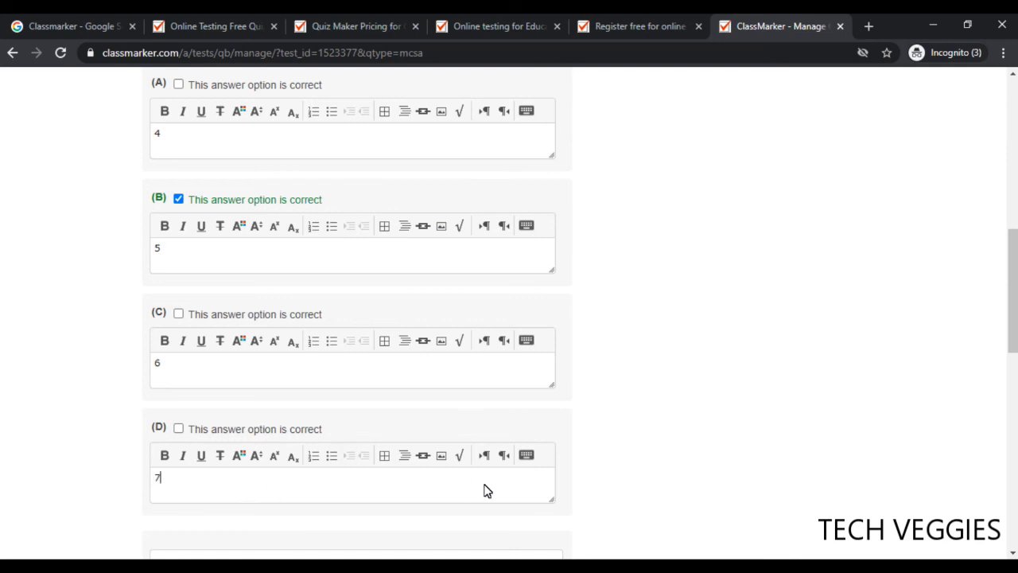
left_click_drag(1015, 316, 1010, 485)
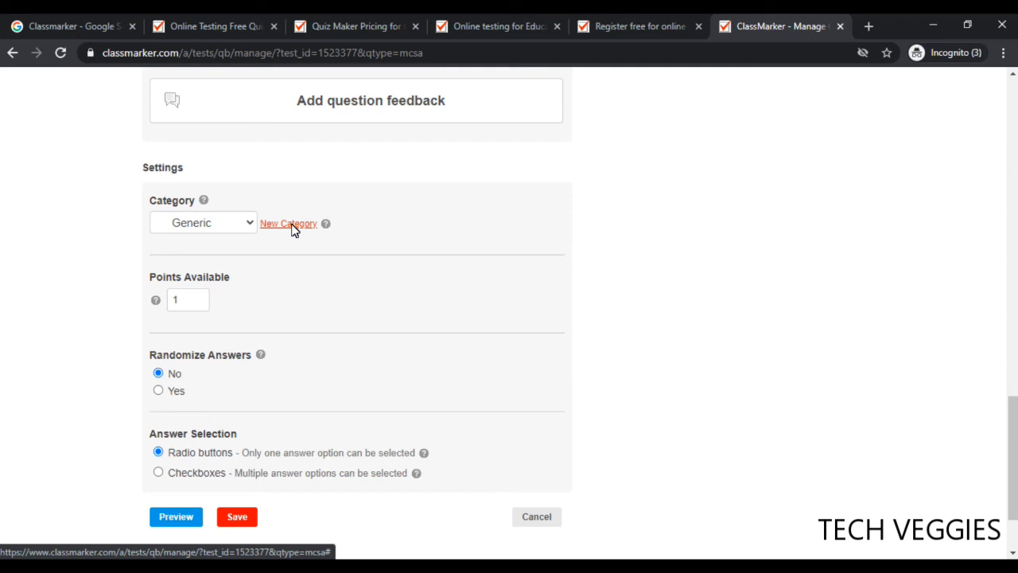
Review the question's category, keeping Generic, and its points value
left_click(252, 226)
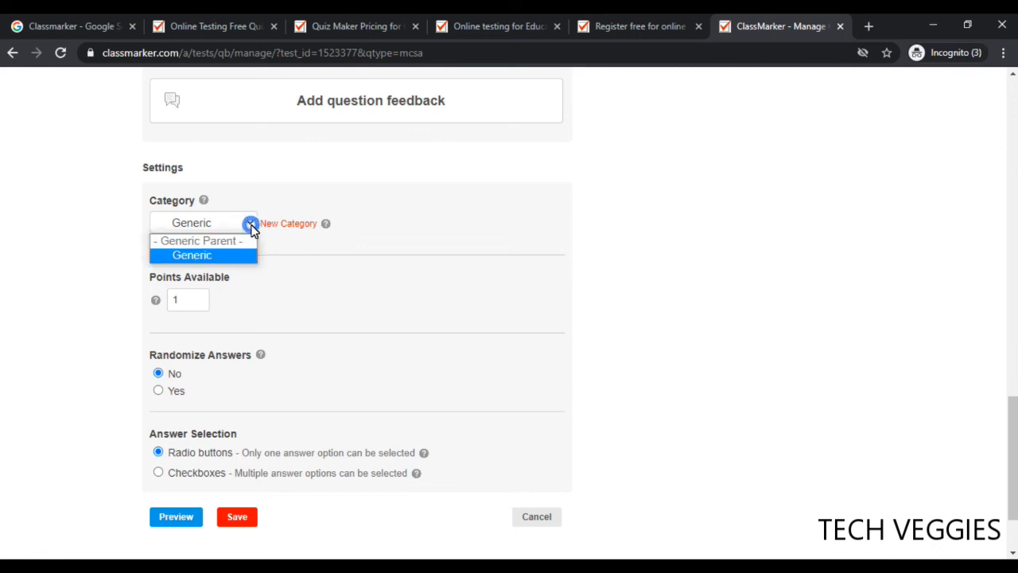
double_click(356, 245)
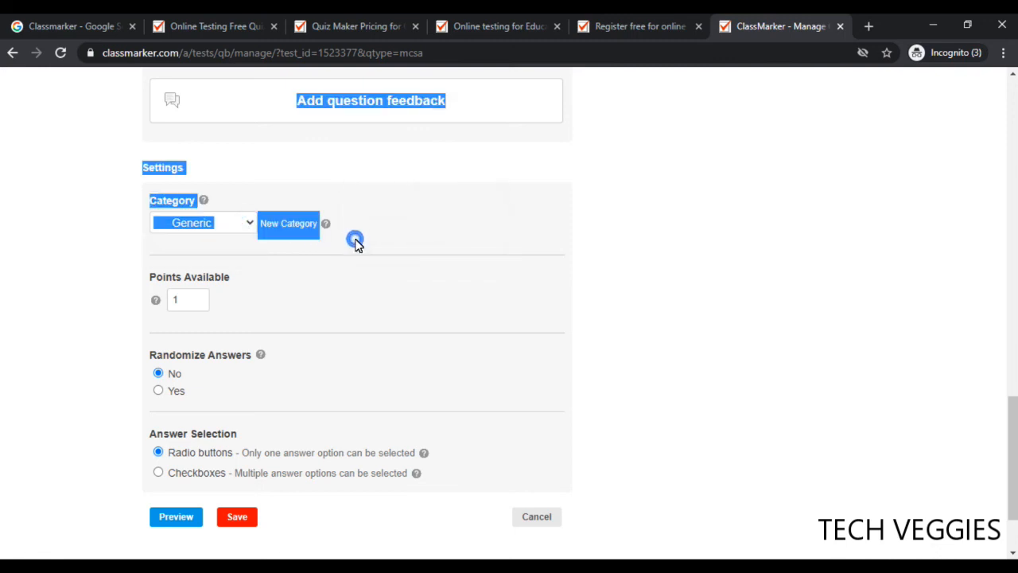
left_click(298, 263)
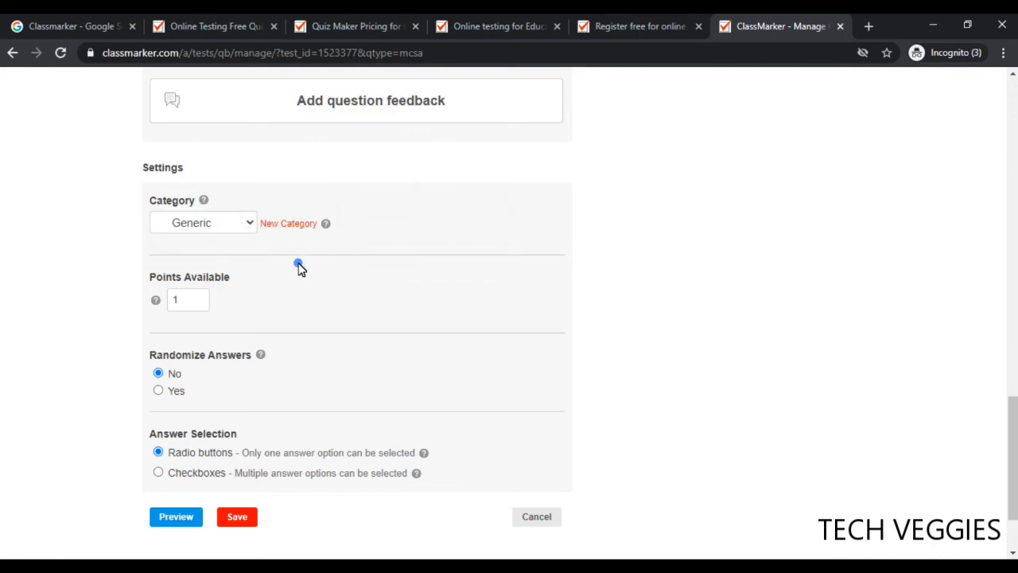
left_click(199, 302)
left_click_drag(182, 356, 233, 359)
left_click(231, 358)
Set Randomize Answers to Yes and save the question into the test
left_click(159, 393)
left_click_drag(1014, 421, 1014, 436)
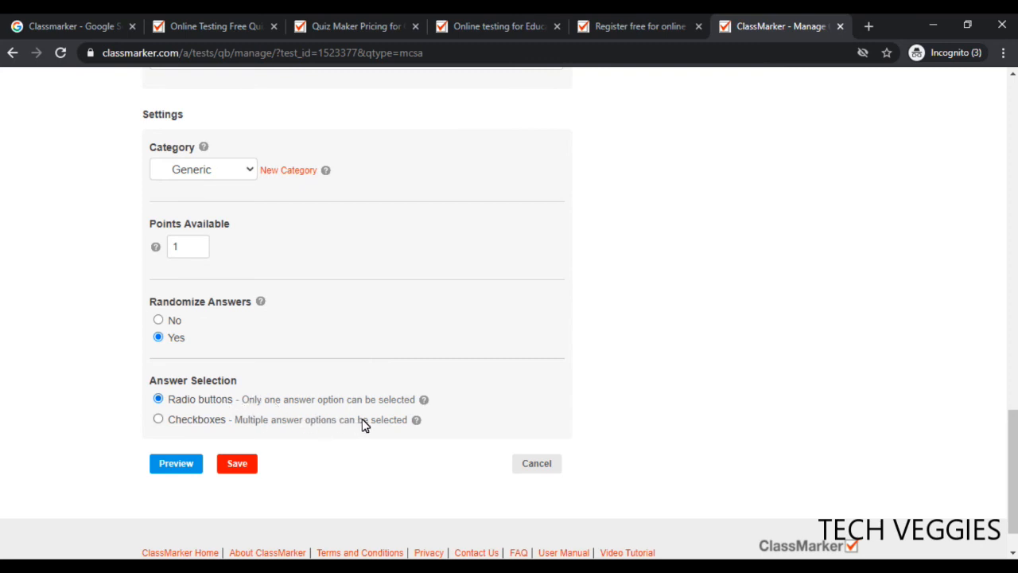
mouse_move(425, 421)
left_click(252, 468)
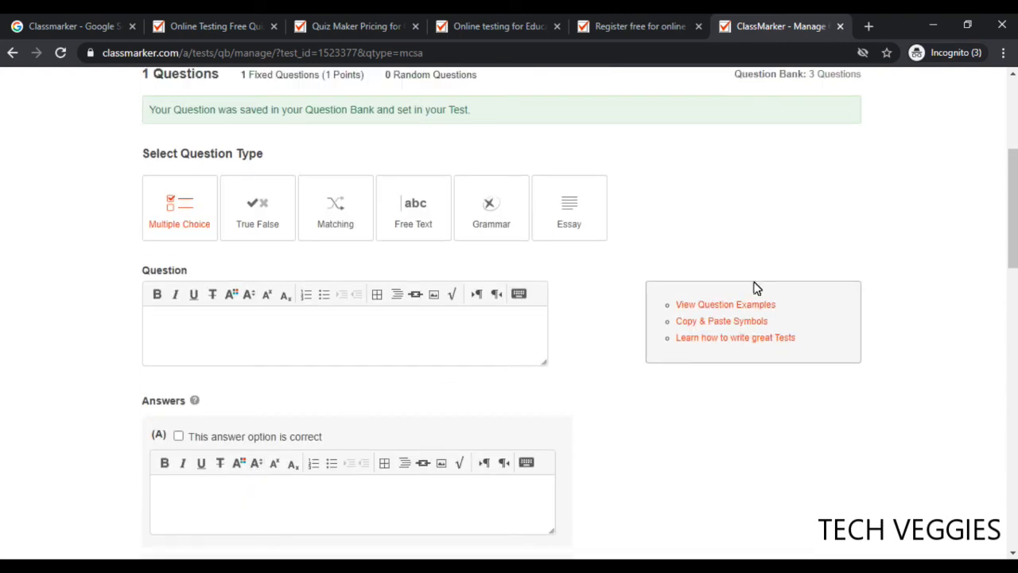
left_click_drag(1015, 232, 1013, 200)
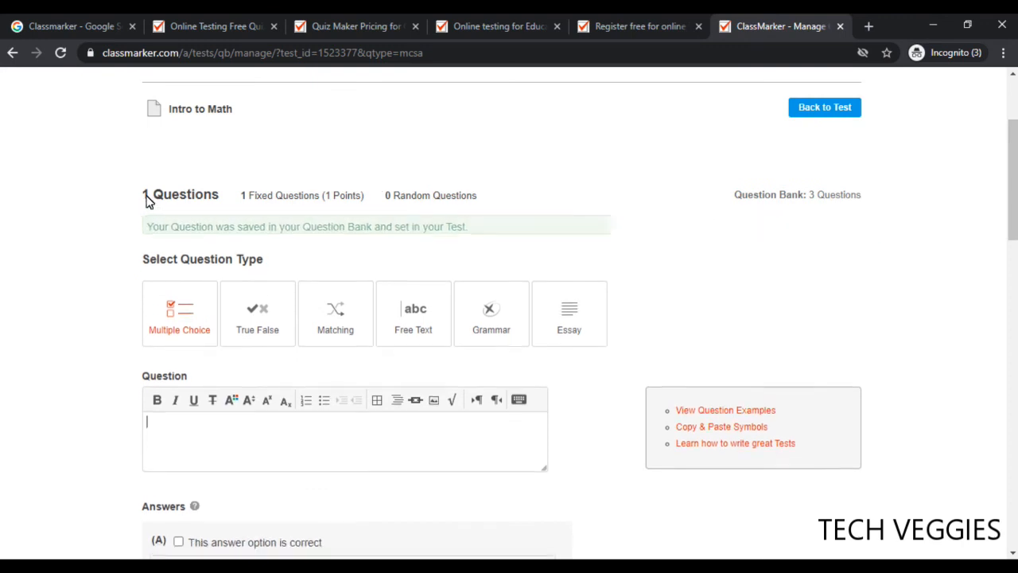
left_click_drag(143, 197, 217, 199)
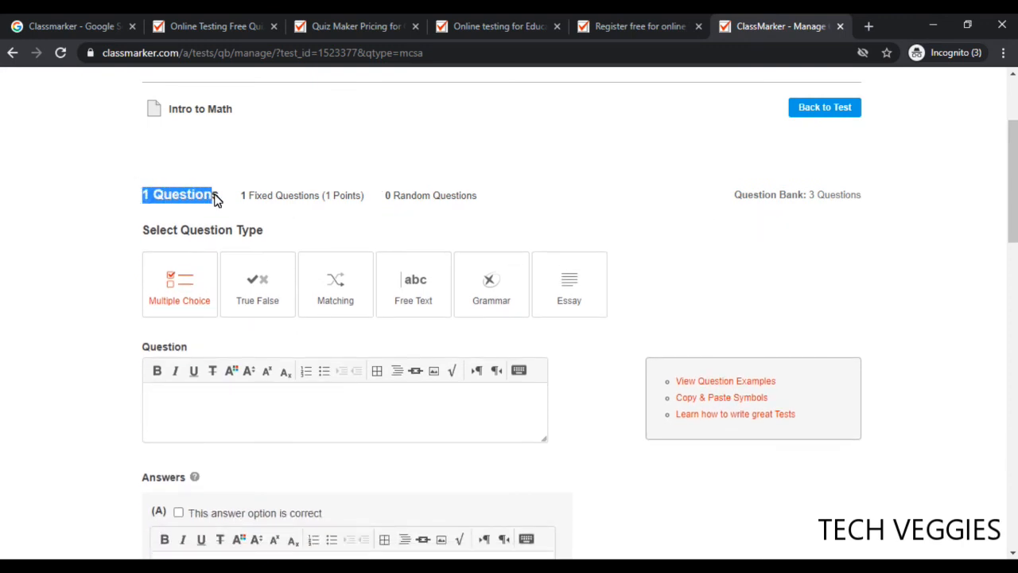
left_click(193, 181)
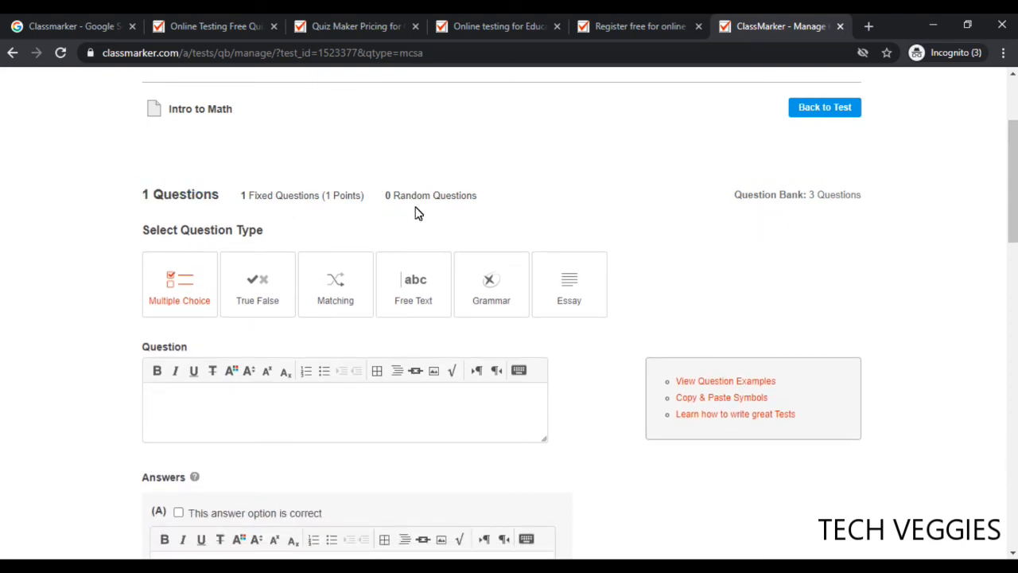
left_click_drag(1015, 241, 1015, 273)
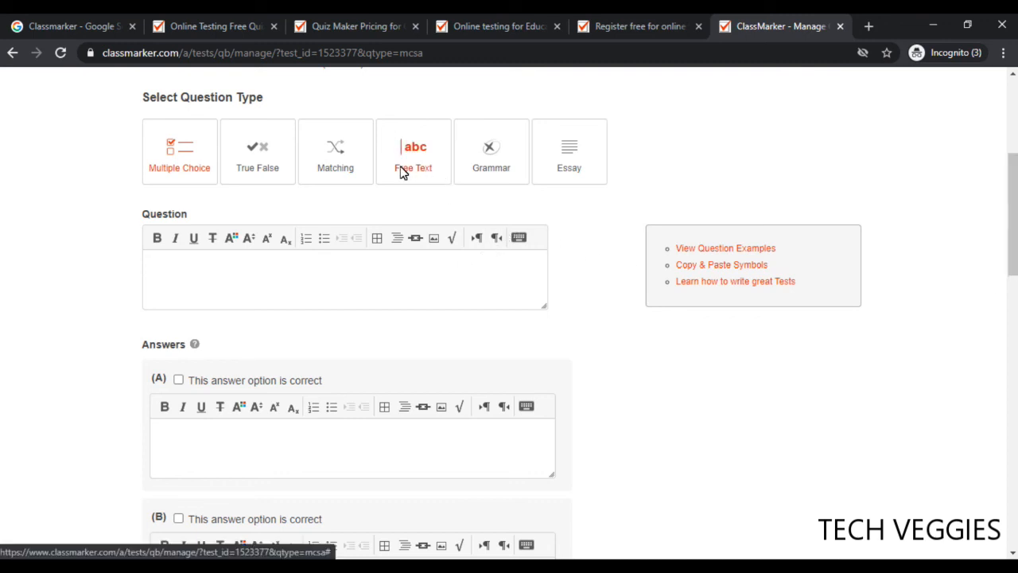
Switch the new question to Free Text and enter 'Why do you like Math?' as its question
left_click(402, 174)
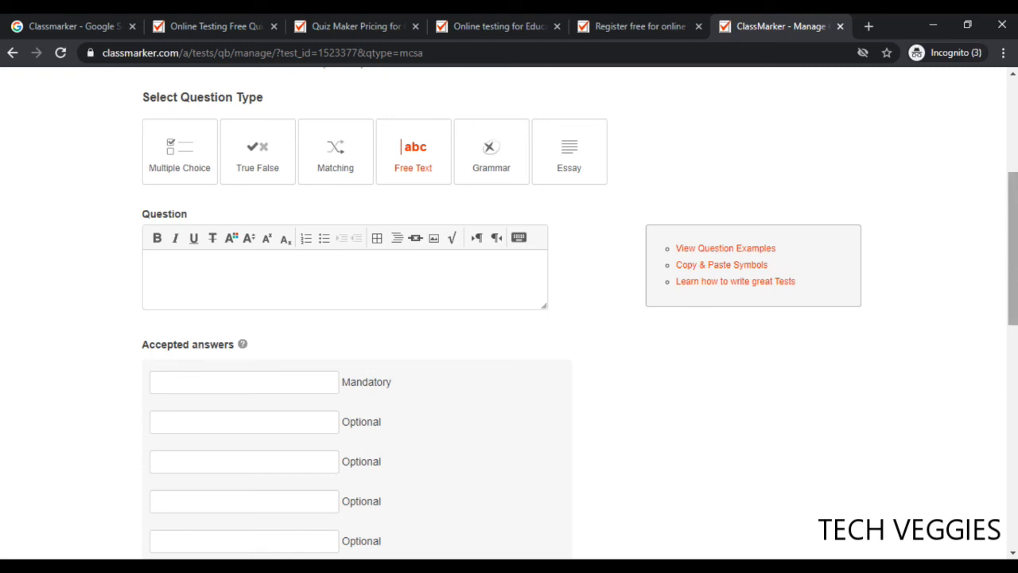
left_click_drag(1011, 208, 1011, 241)
left_click(299, 280)
left_click(217, 178)
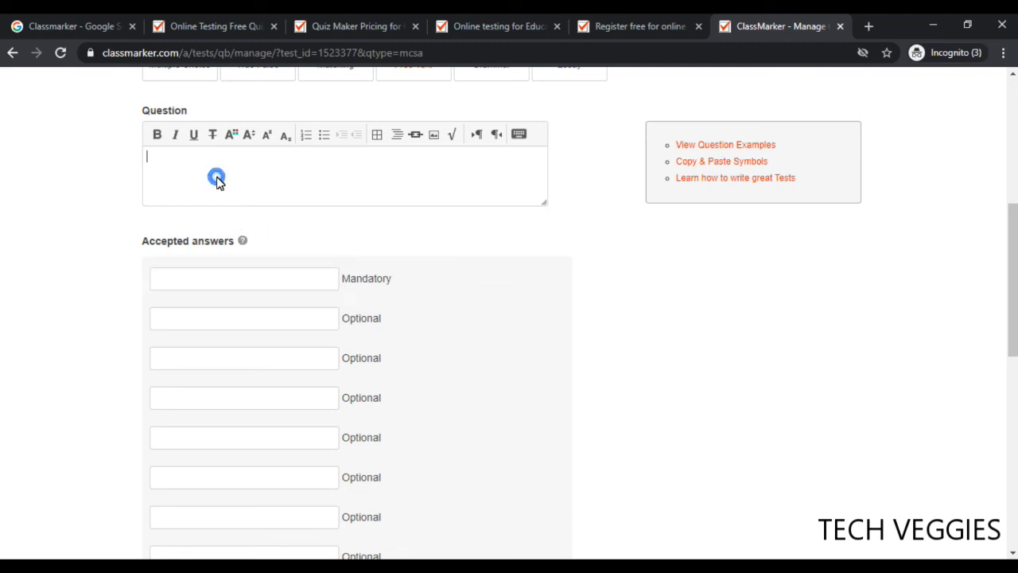
left_click_drag(1014, 227, 1014, 217)
type("Why do you like Ma")
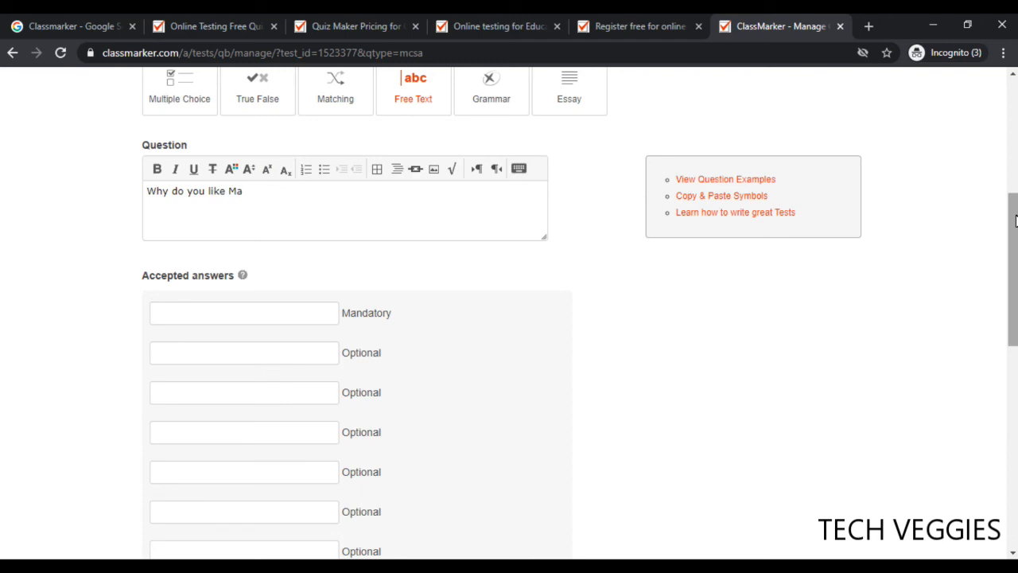
type("th?")
mouse_move(247, 278)
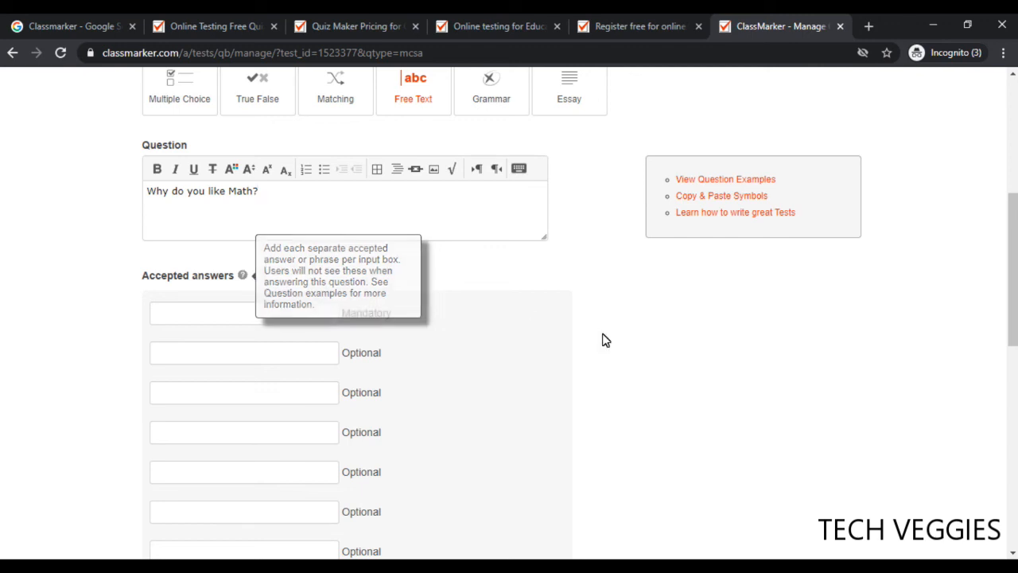
scroll(509, 318, "down", 7)
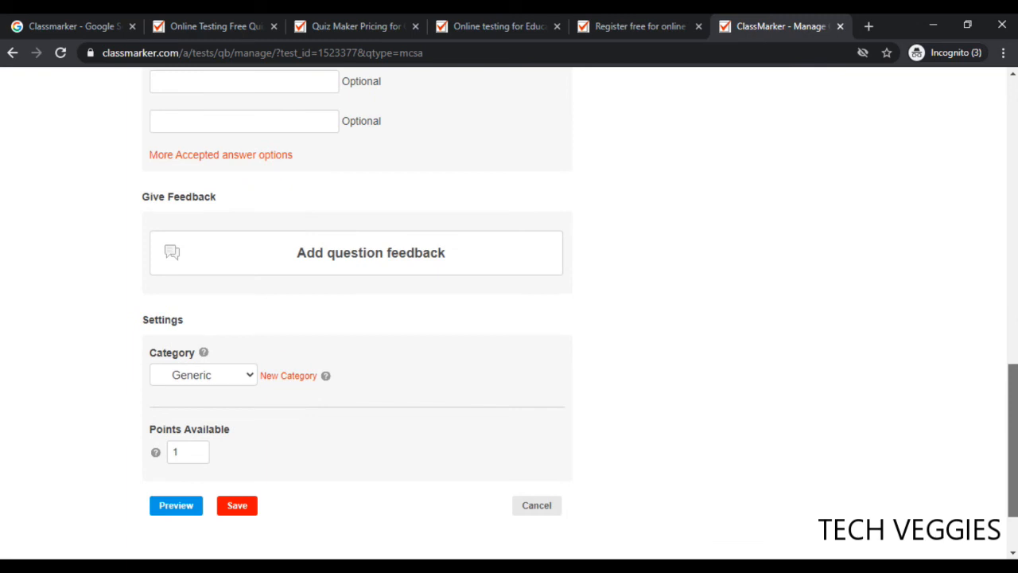
scroll(1015, 469, "down", 1)
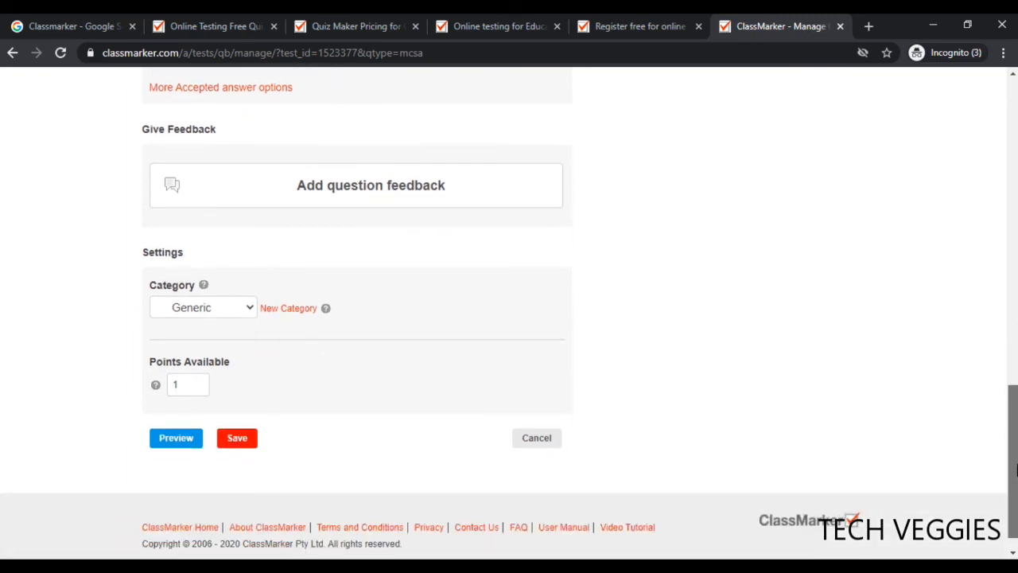
scroll(1015, 469, "up", 2)
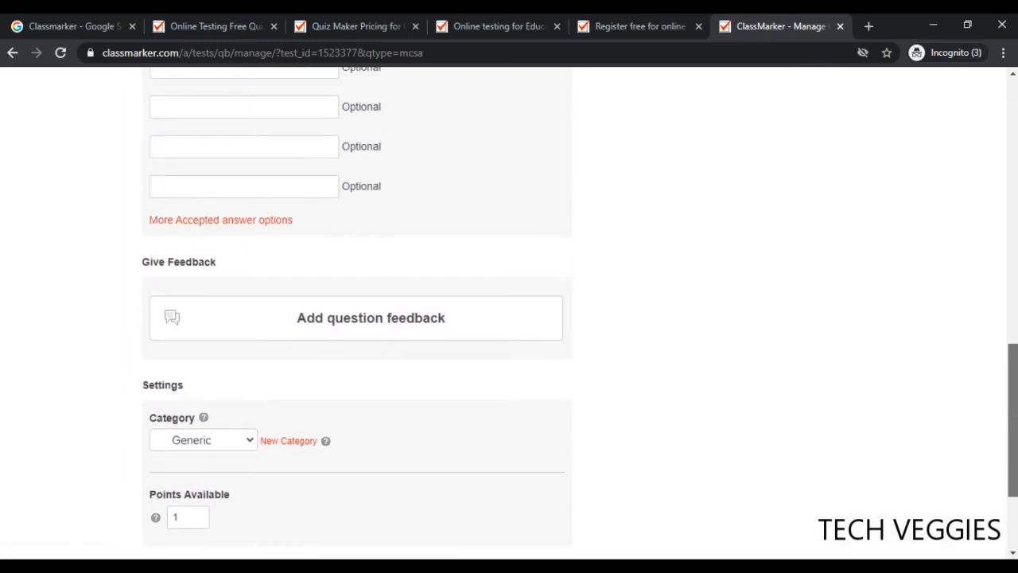
scroll(1015, 469, "up", 1)
scroll(1015, 469, "up", 1)
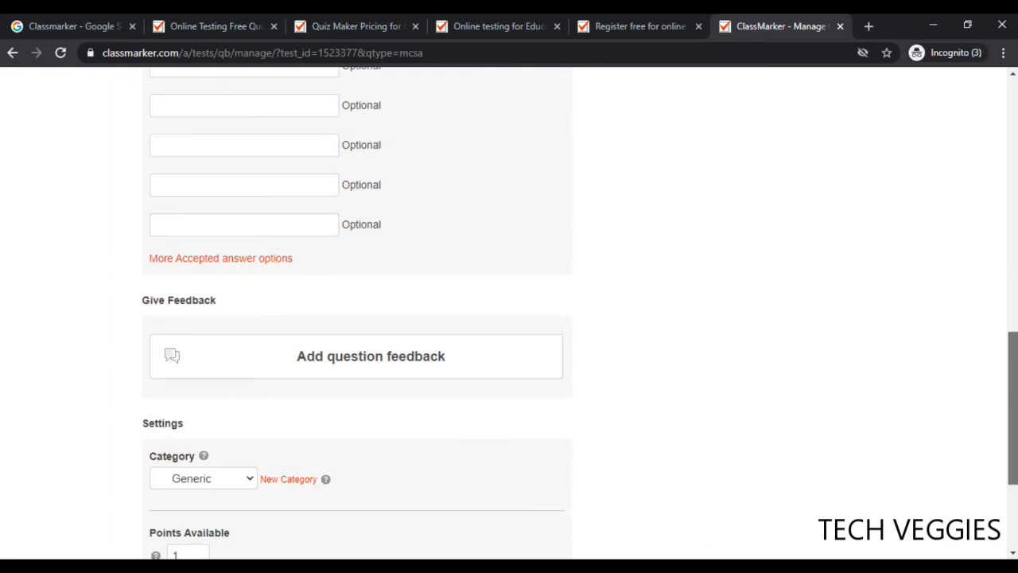
scroll(1015, 469, "up", 1)
scroll(1014, 469, "down", 3)
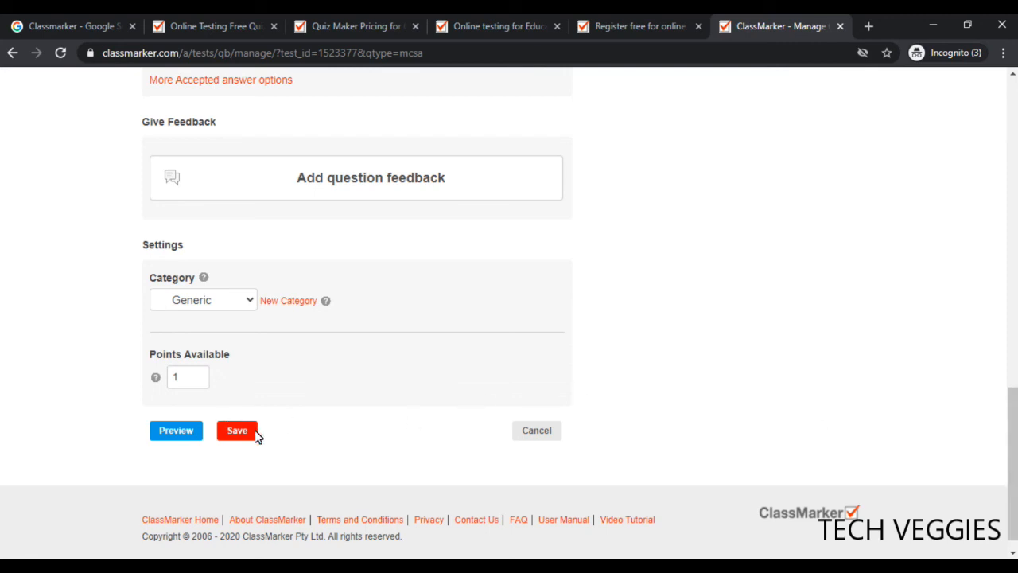
left_click(188, 378)
key("BackSpace")
left_click(291, 375)
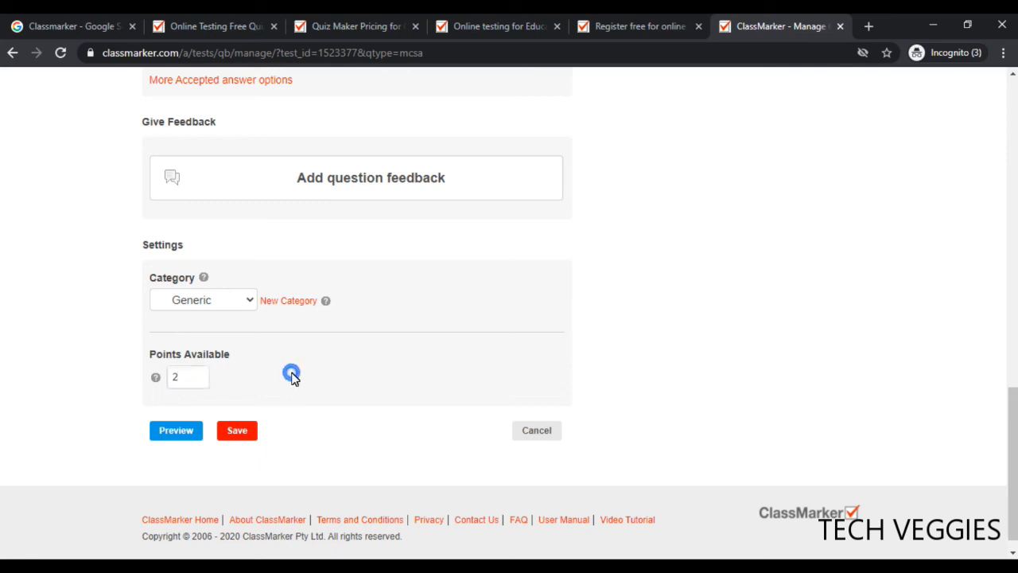
left_click(242, 436)
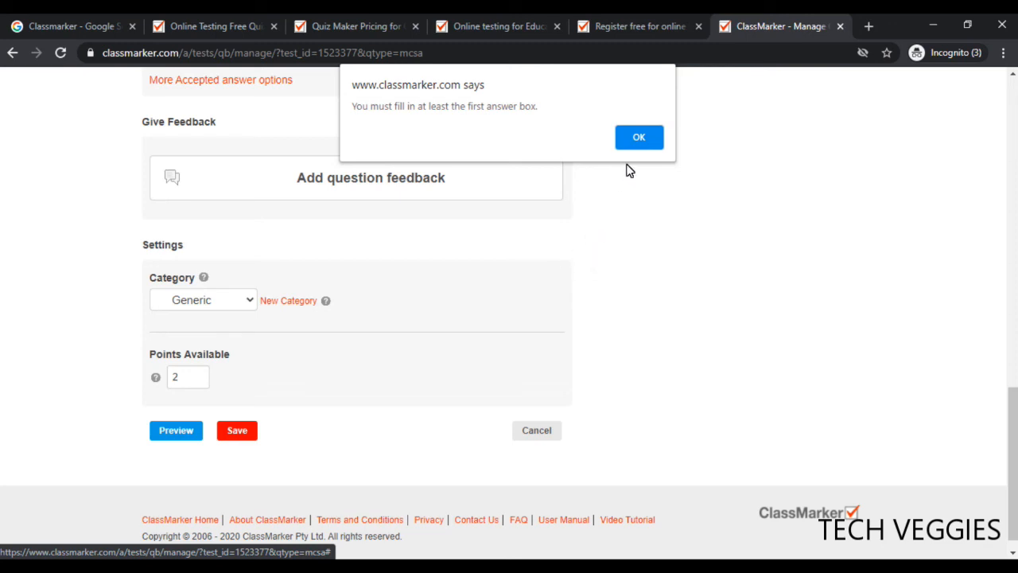
left_click(637, 139)
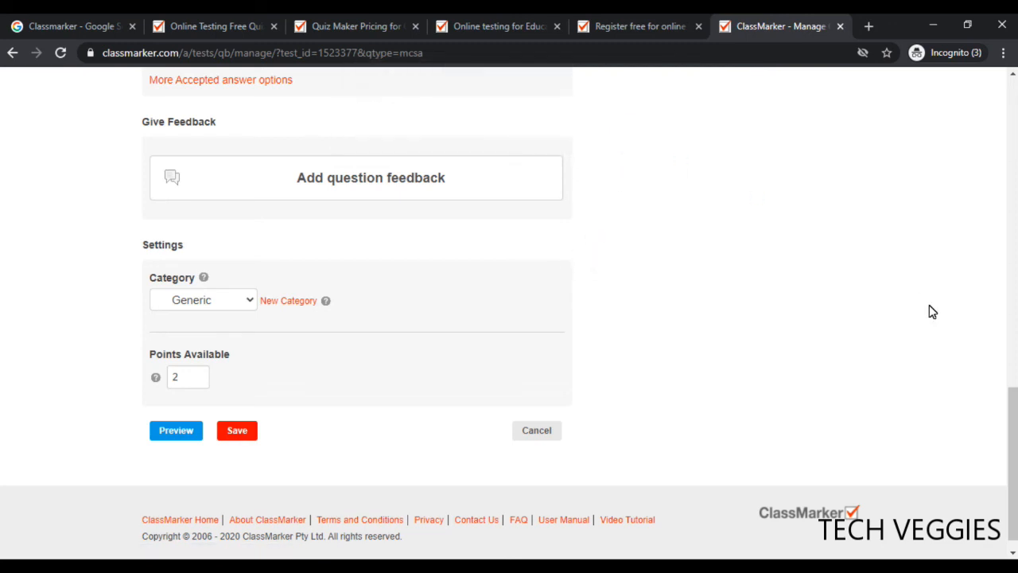
left_click_drag(1015, 426, 1013, 258)
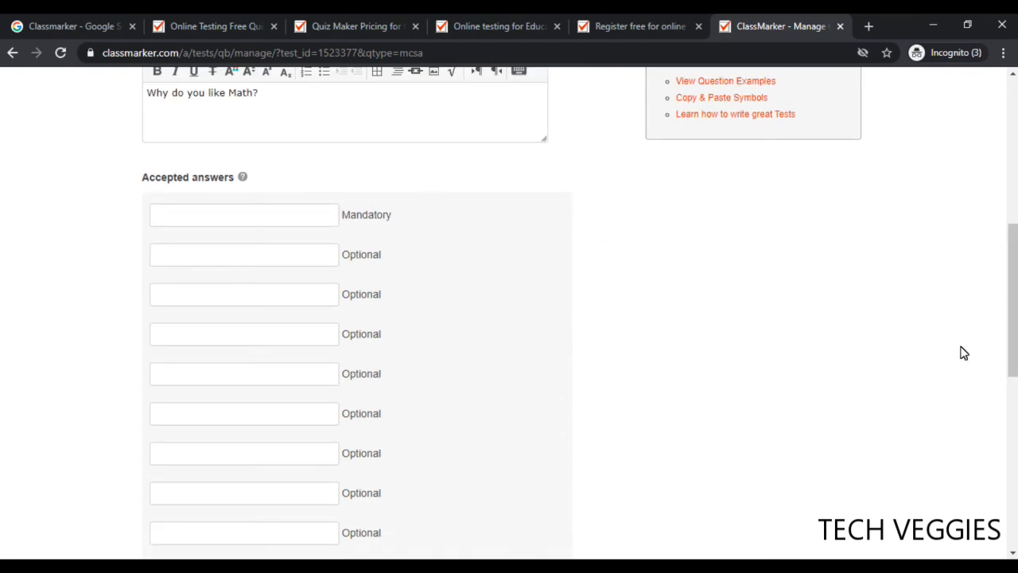
Switch the draft question's type to Essay, then cancel it to bring up the discard warning
left_click_drag(1013, 330, 1013, 214)
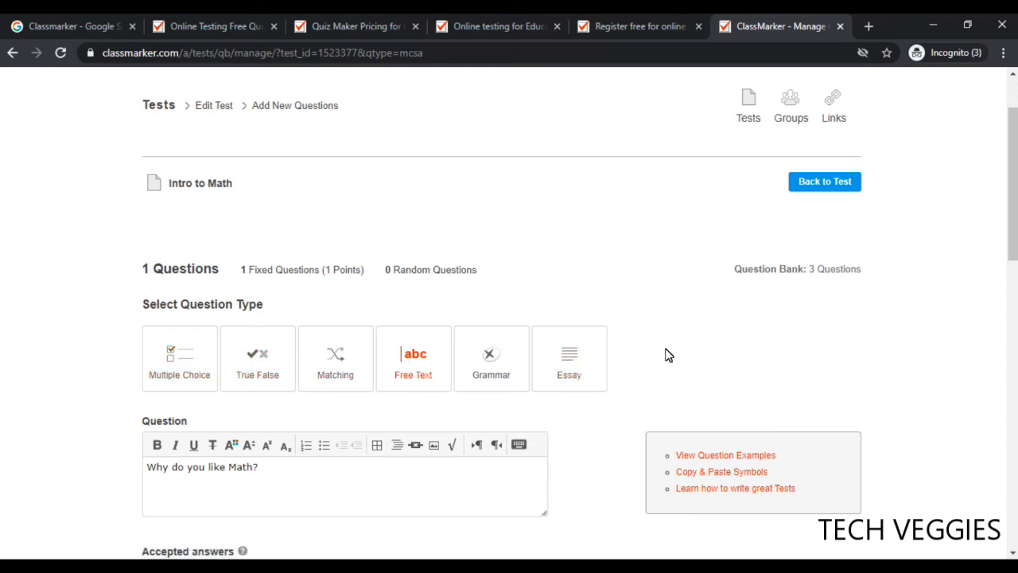
left_click(573, 370)
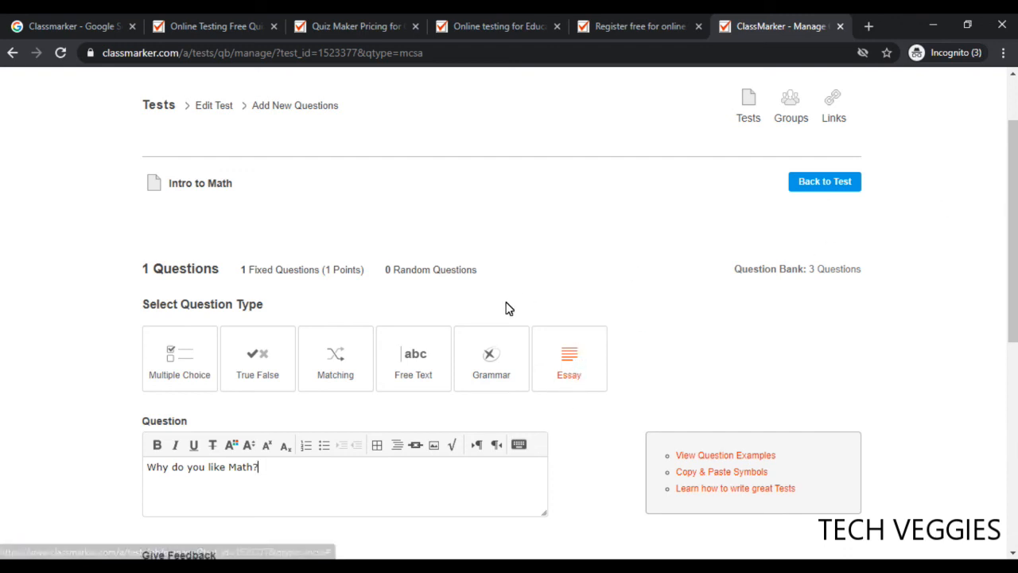
left_click_drag(1010, 255, 1010, 461)
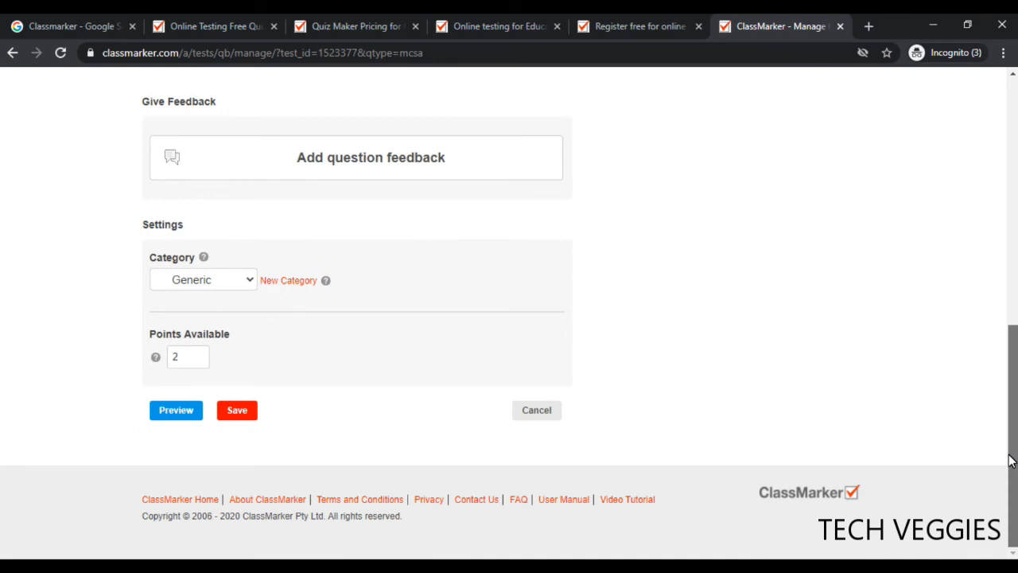
left_click(541, 409)
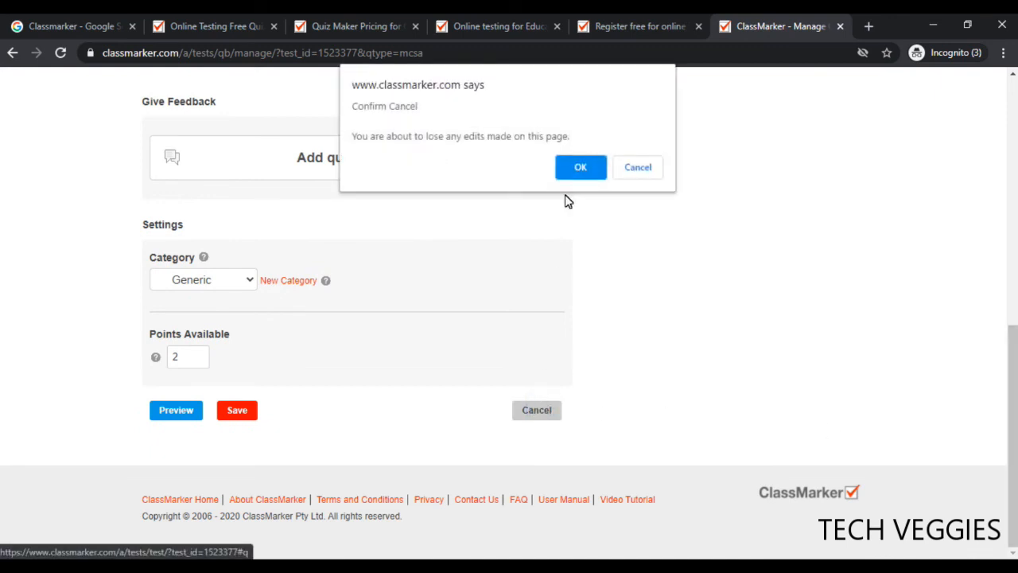
Confirm discarding the draft, then add a new question with the Essay type selected
left_click(579, 169)
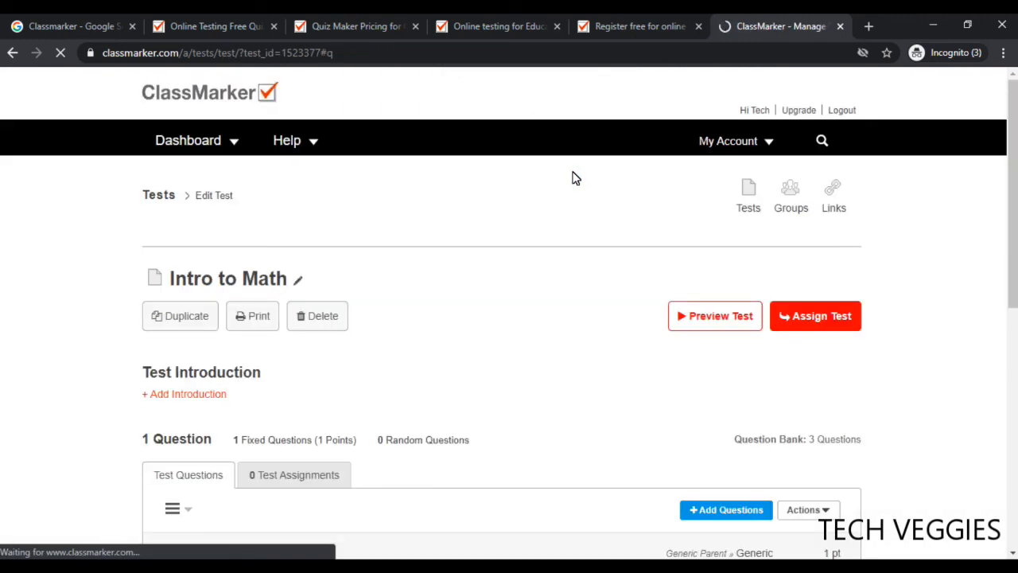
left_click_drag(1014, 236, 1014, 340)
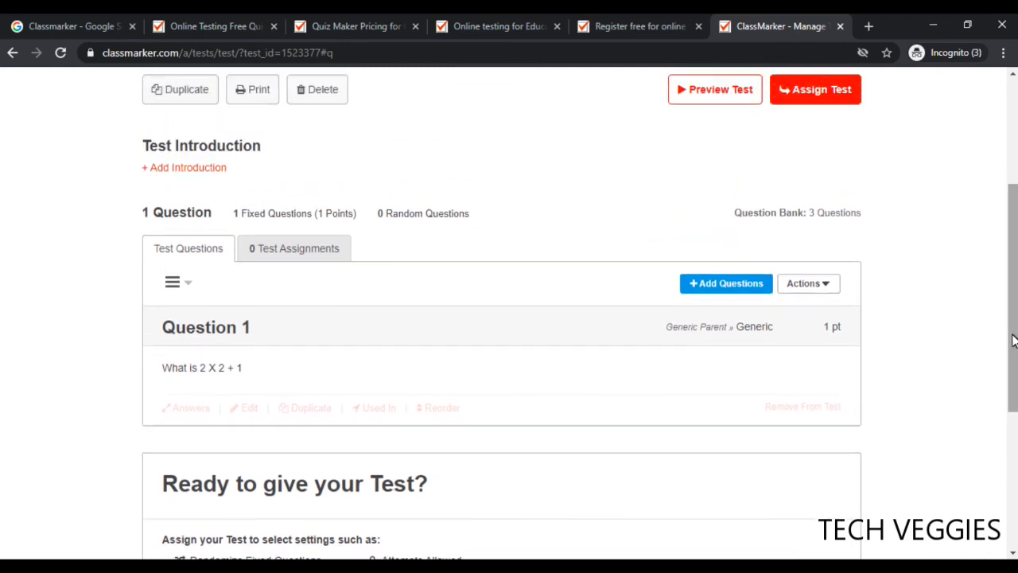
left_click(723, 284)
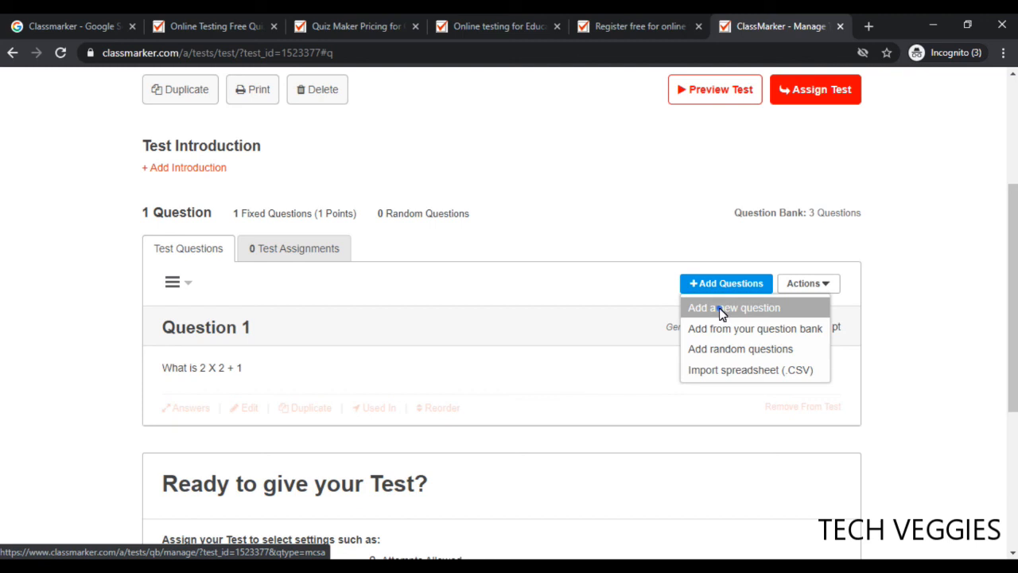
left_click(722, 309)
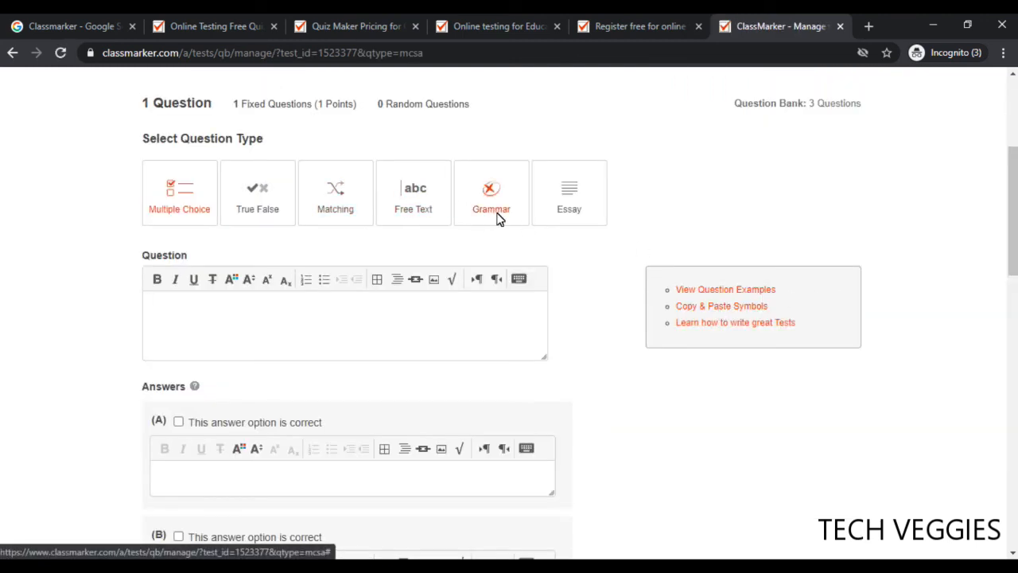
left_click(584, 206)
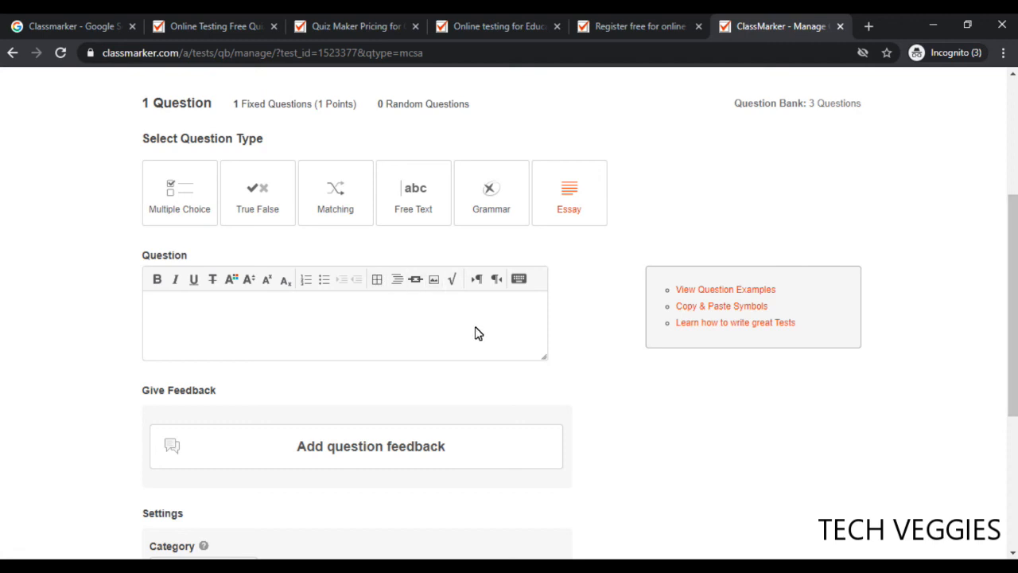
Enter the question text 'Why dio you like Math' and set its points to 2
type("Why ")
type("di")
type("o you like ")
type("Ma")
type("th")
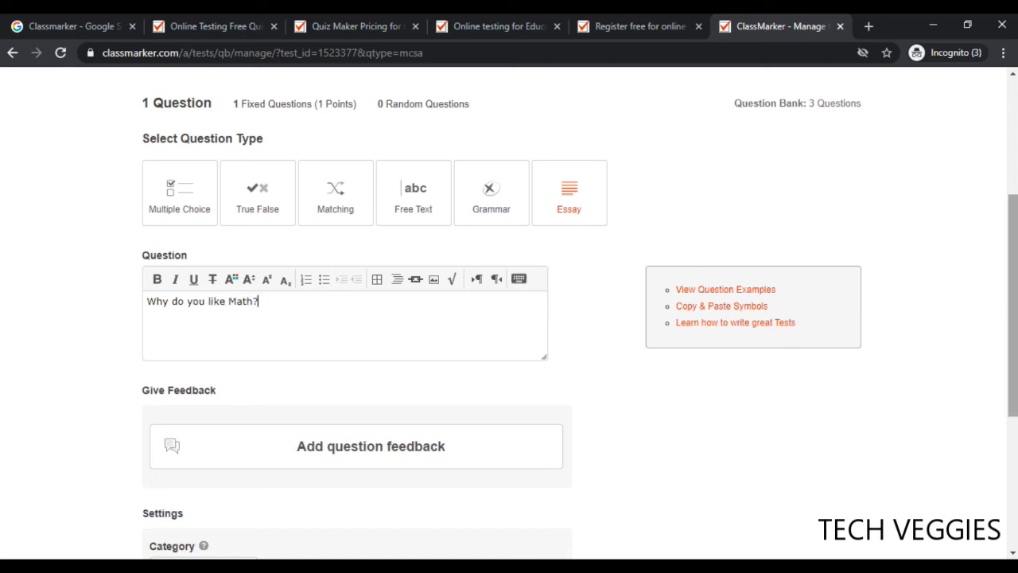
scroll(1013, 288, "down", 1)
scroll(1011, 288, "down", 2)
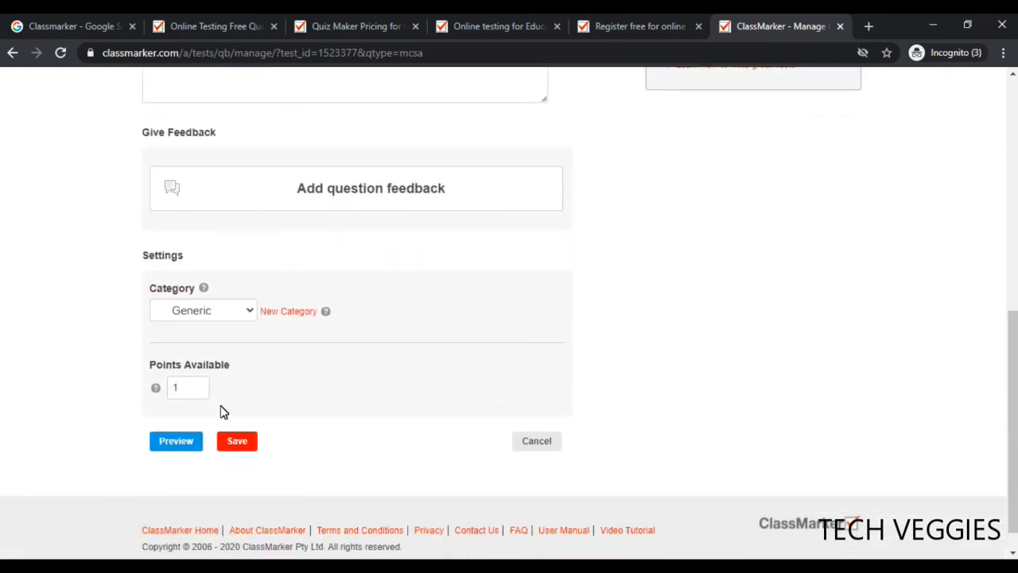
left_click(183, 385)
key("BackSpace")
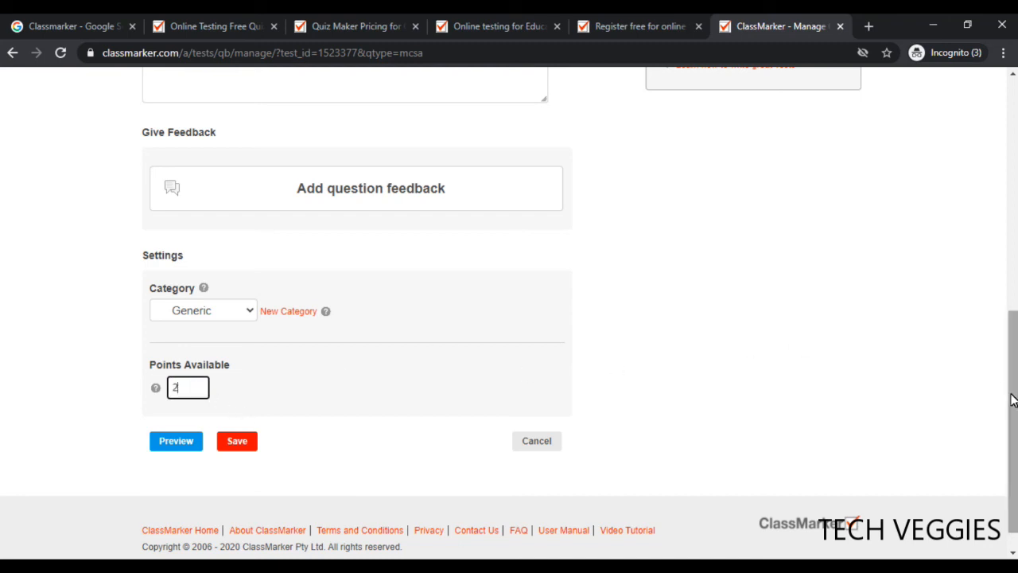
Reword the question to 'Give TWO (2) reasons why do you like Math?' and save it
scroll(1009, 394, "up", 4)
scroll(1009, 398, "down", 1)
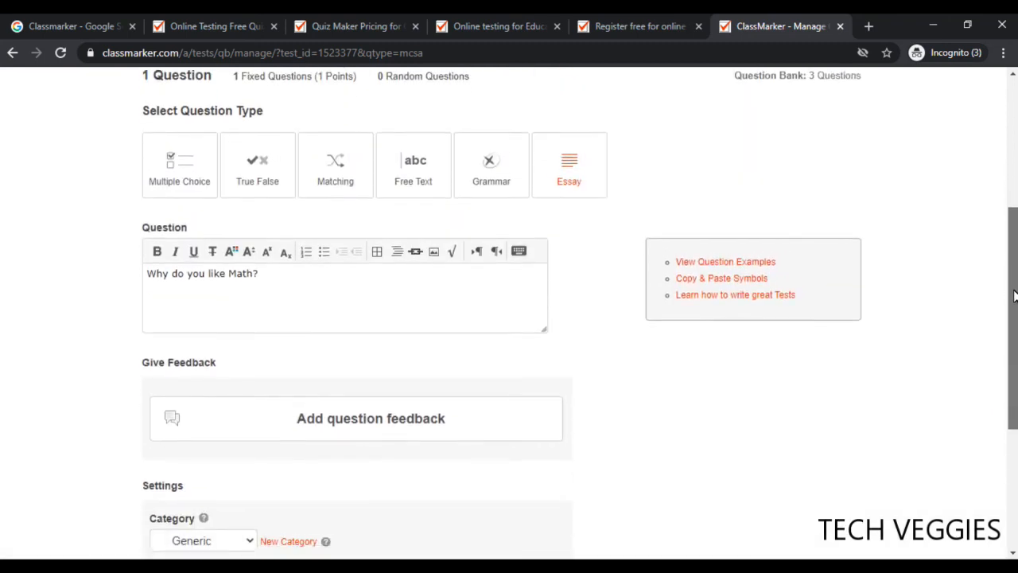
left_click(153, 273)
type("Give ")
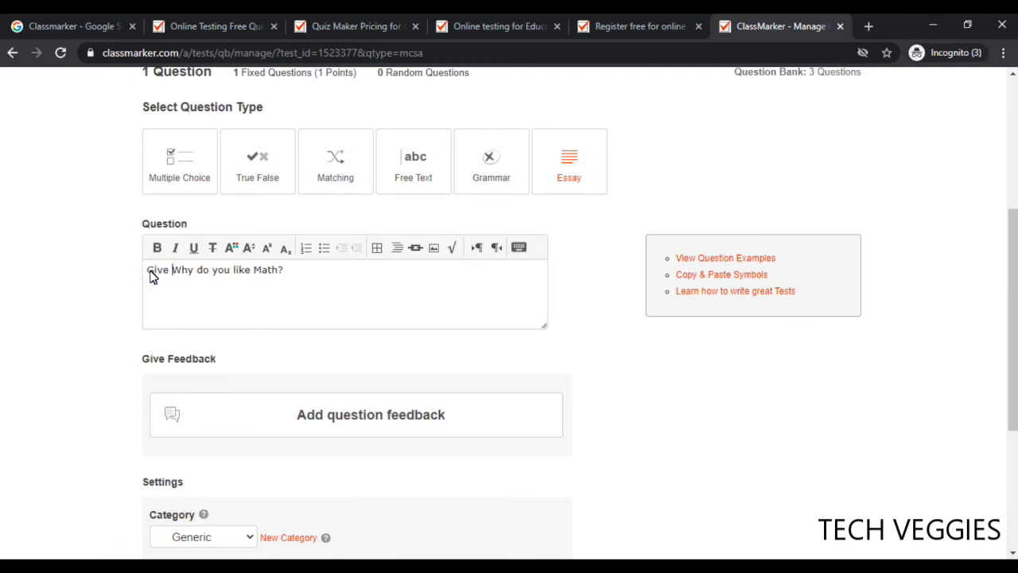
type("TWO (2) ")
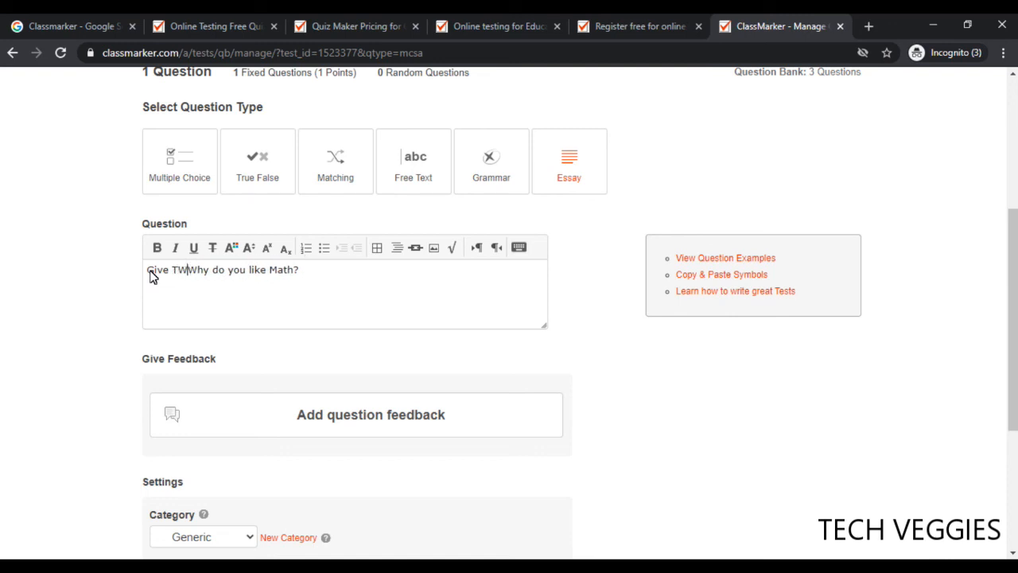
type("reasons")
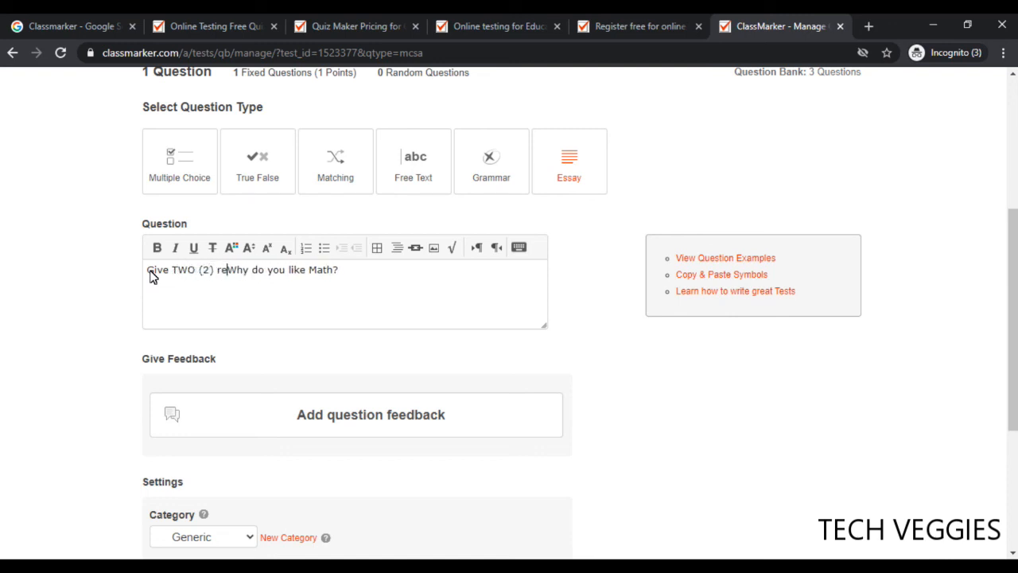
key("Delete")
type("w")
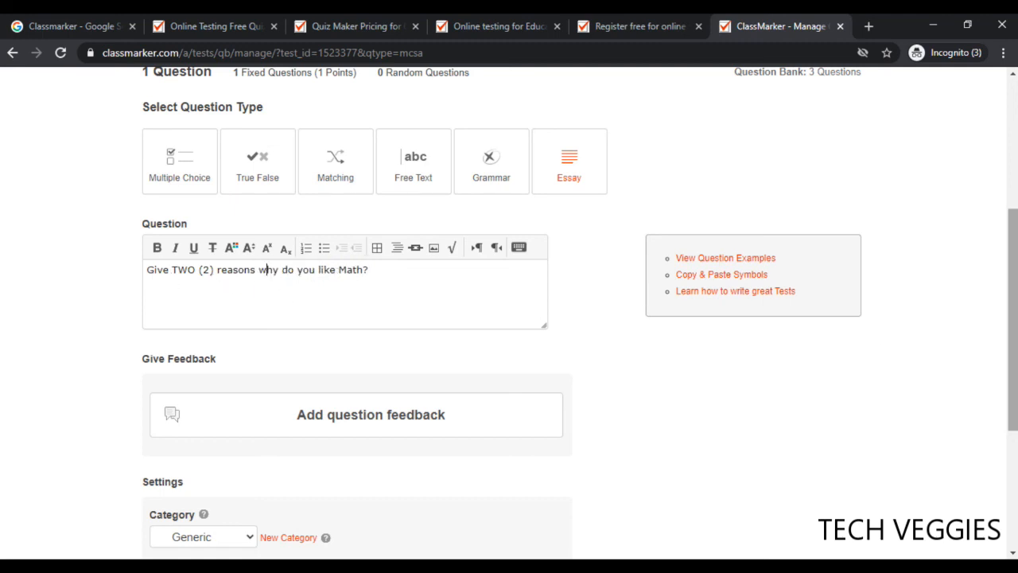
scroll(1015, 312, "down", 3)
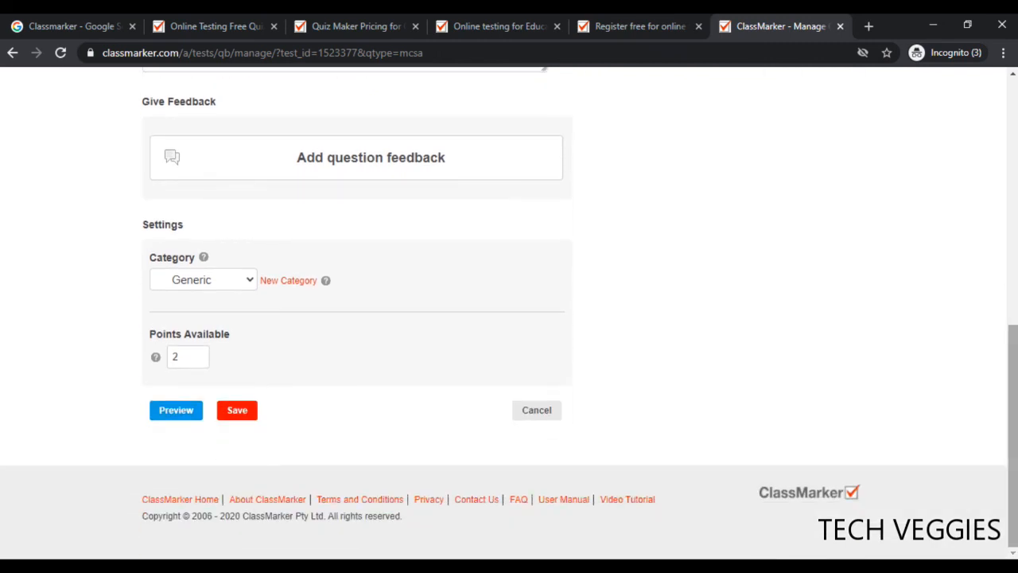
left_click(233, 412)
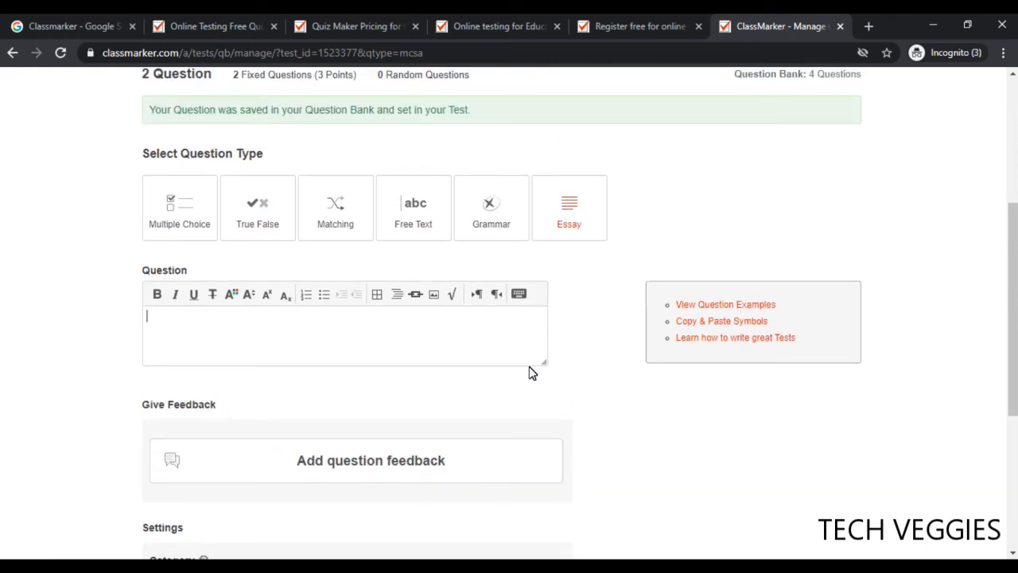
Go to the Groups page, which lists the existing Math Group 2020
left_click_drag(1015, 334, 1005, 223)
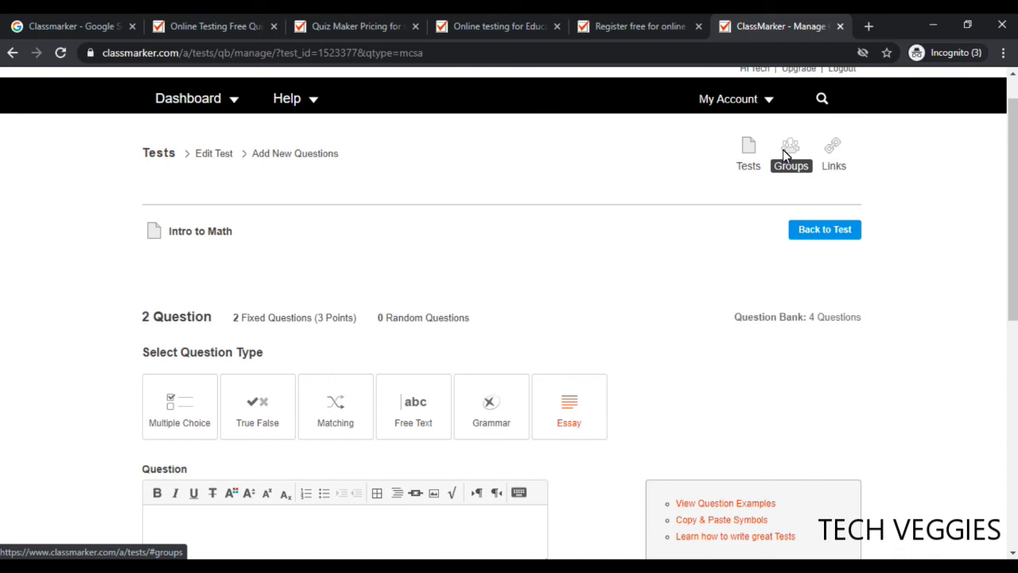
left_click(784, 151)
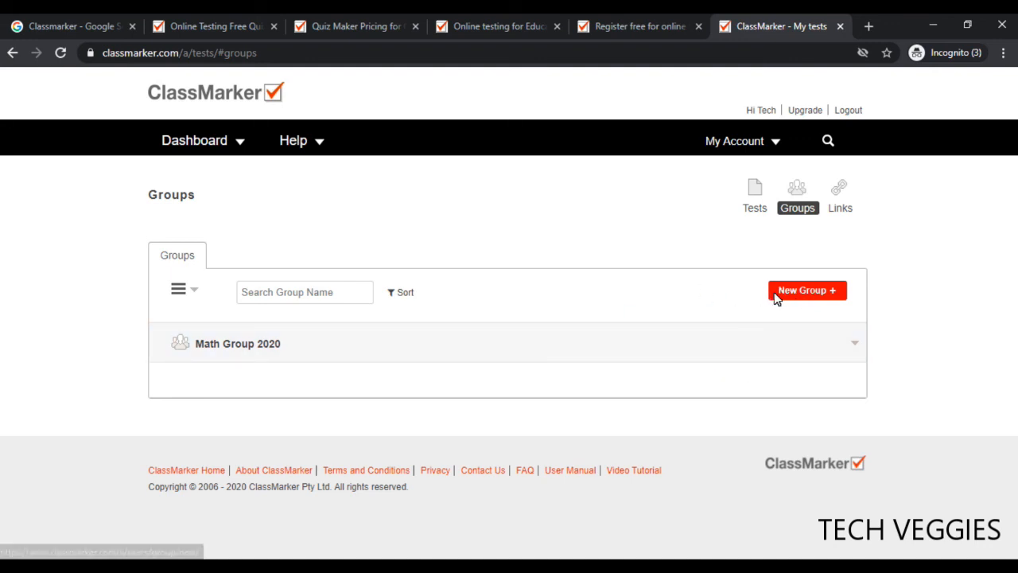
Add a New Group with the name 'Intro Math 2020' and create it
left_click(801, 296)
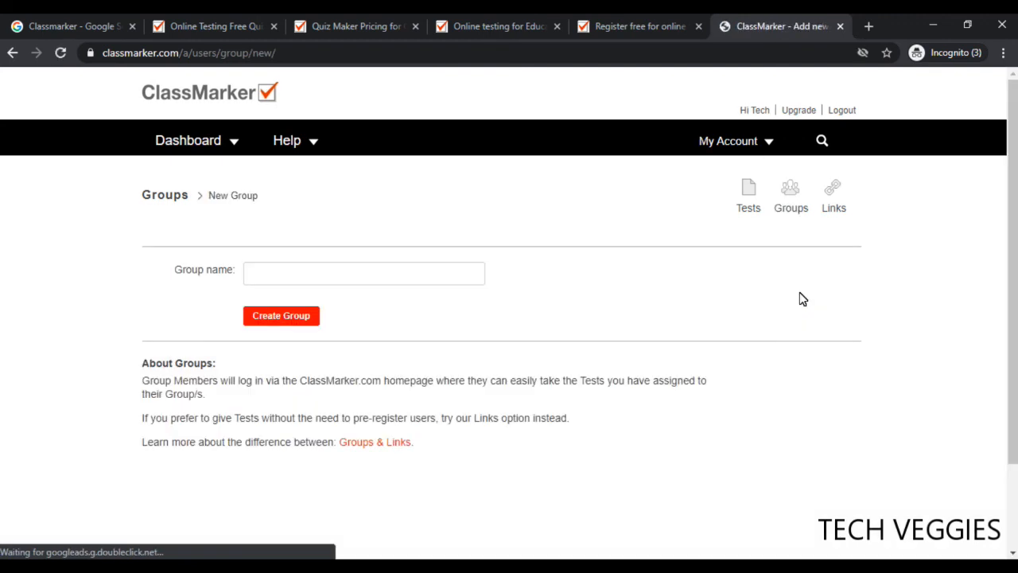
left_click(361, 283)
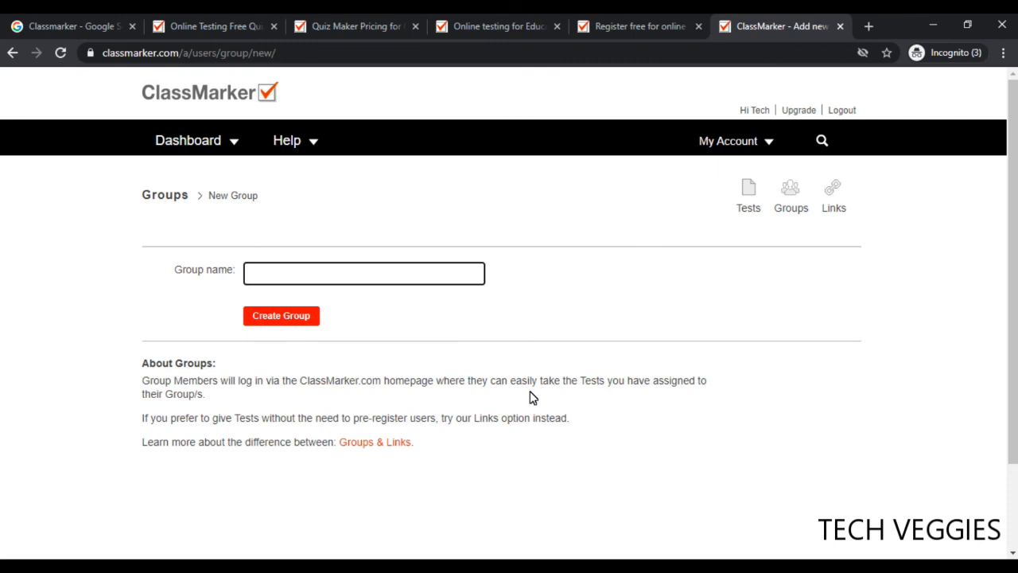
type("Intro Math 2020")
left_click(270, 317)
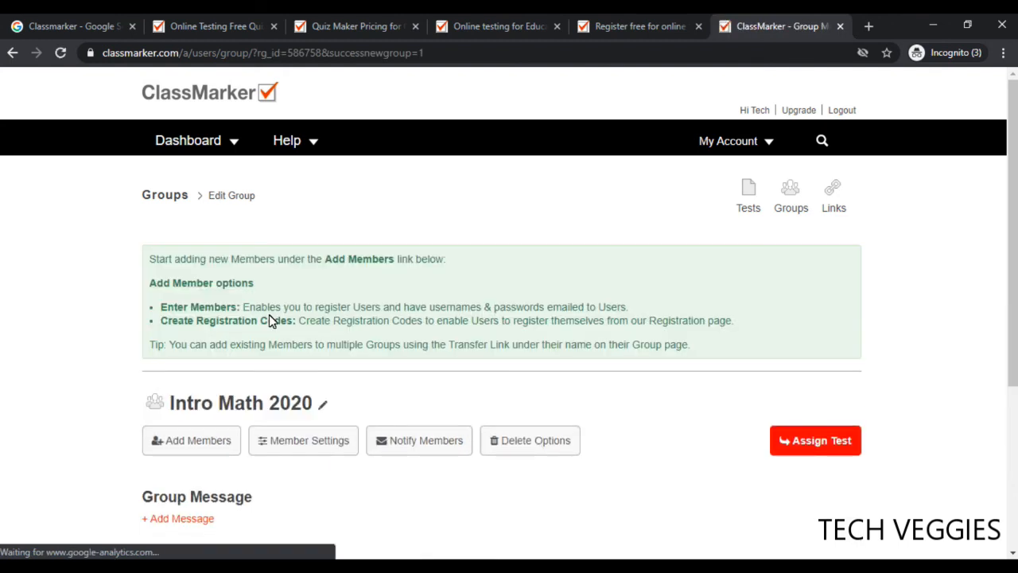
left_click_drag(1013, 211, 1012, 340)
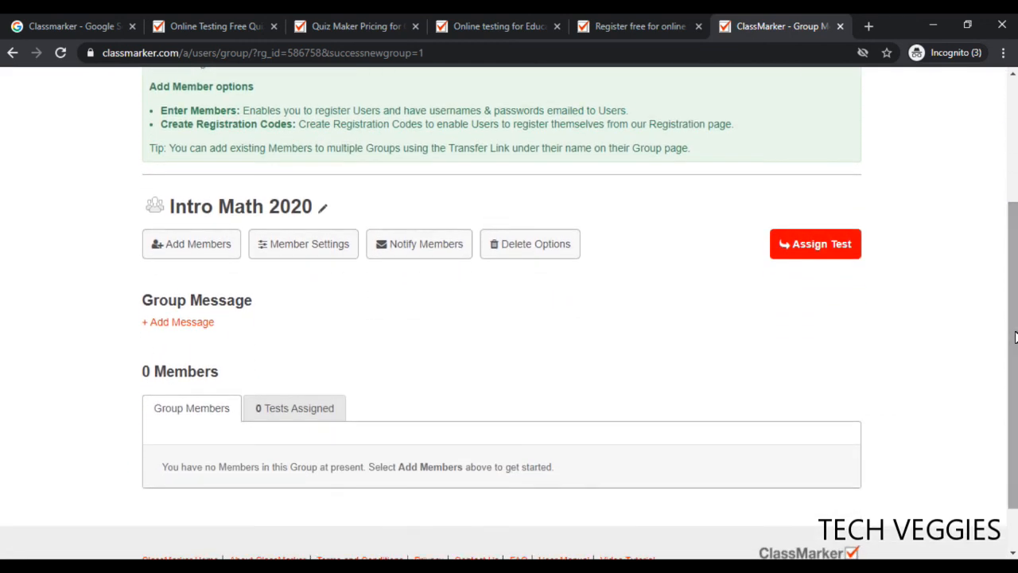
left_click(163, 243)
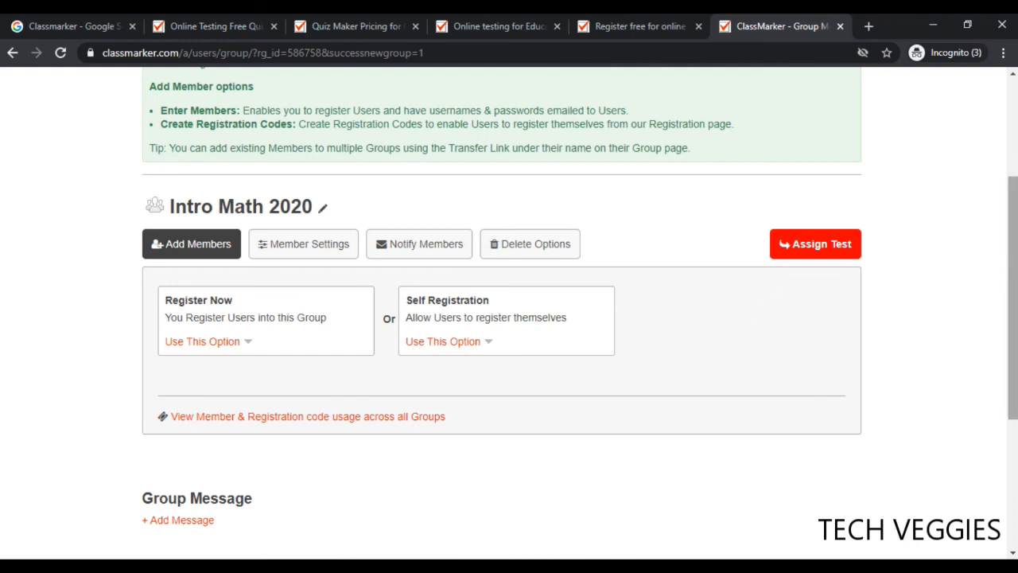
scroll(500, 318, "down", 3)
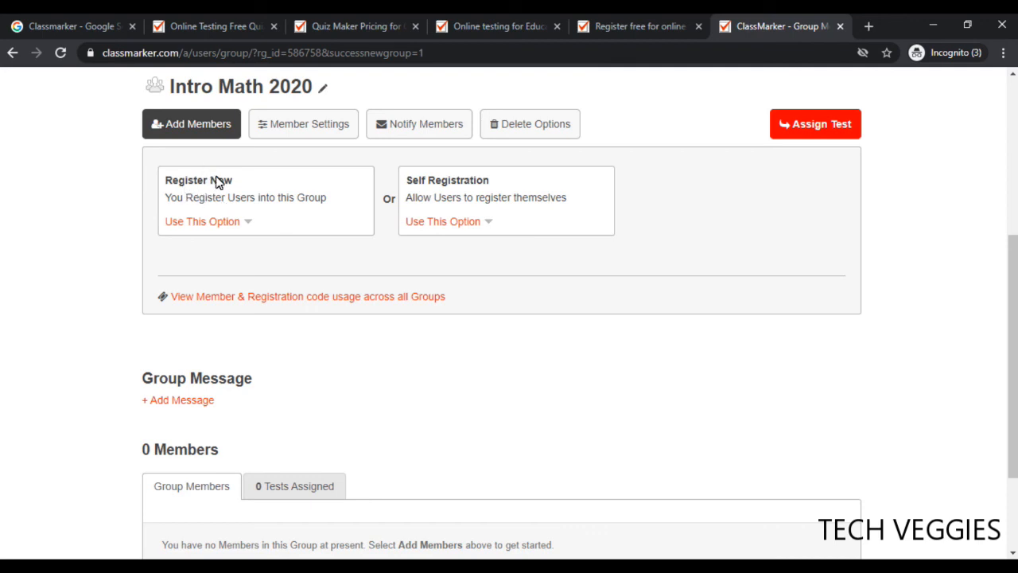
left_click_drag(231, 180, 159, 180)
left_click(215, 197)
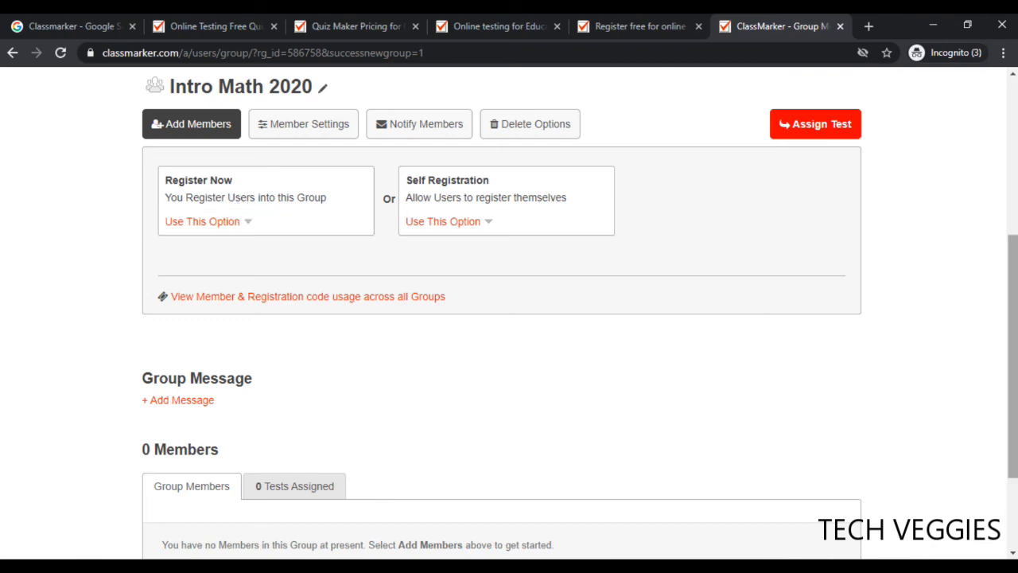
scroll(1013, 298, "down", 1)
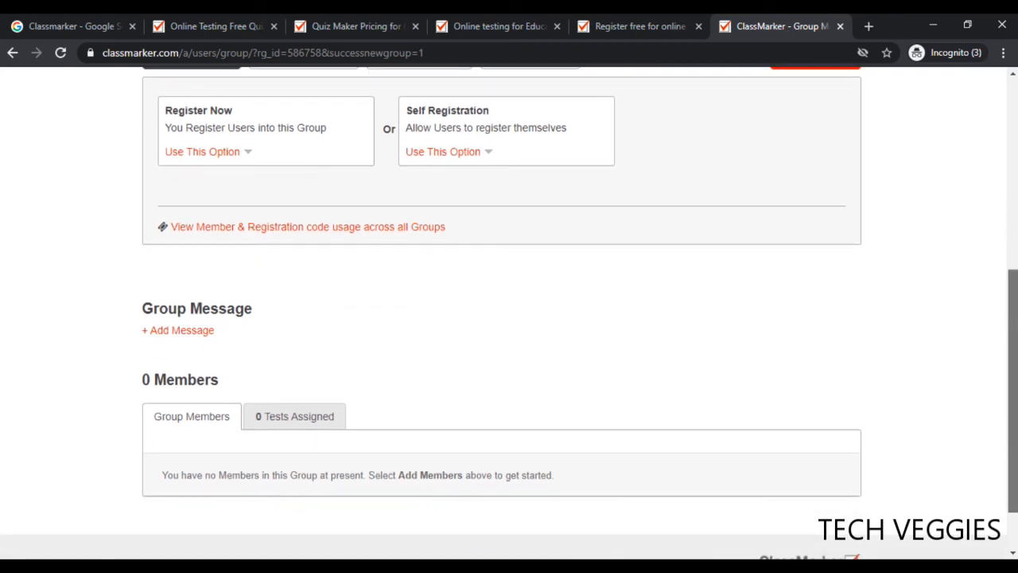
scroll(1014, 290, "up", 2)
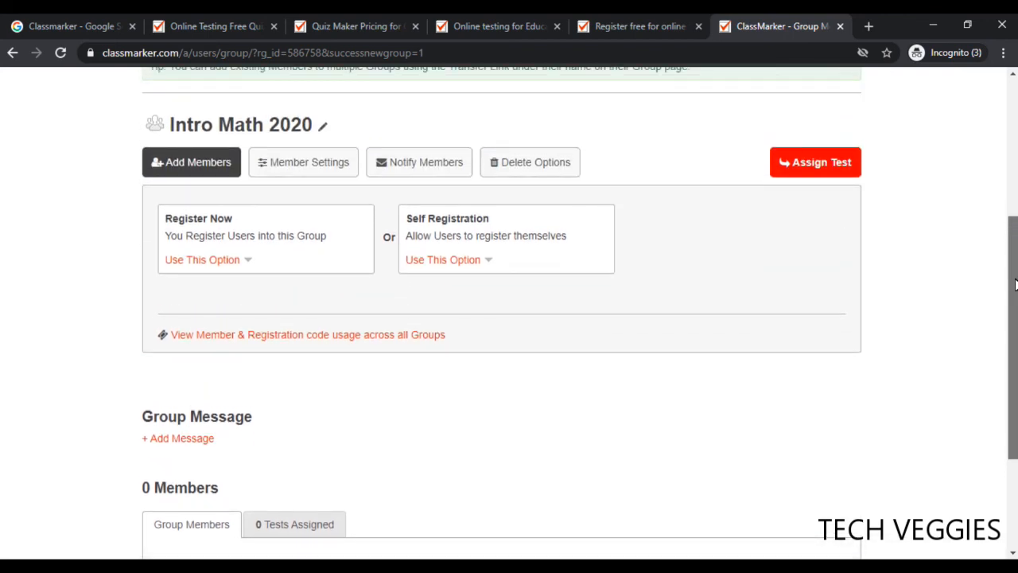
Choose Register Now and enter two new members, each with first name, last name and e-mail
left_click(224, 262)
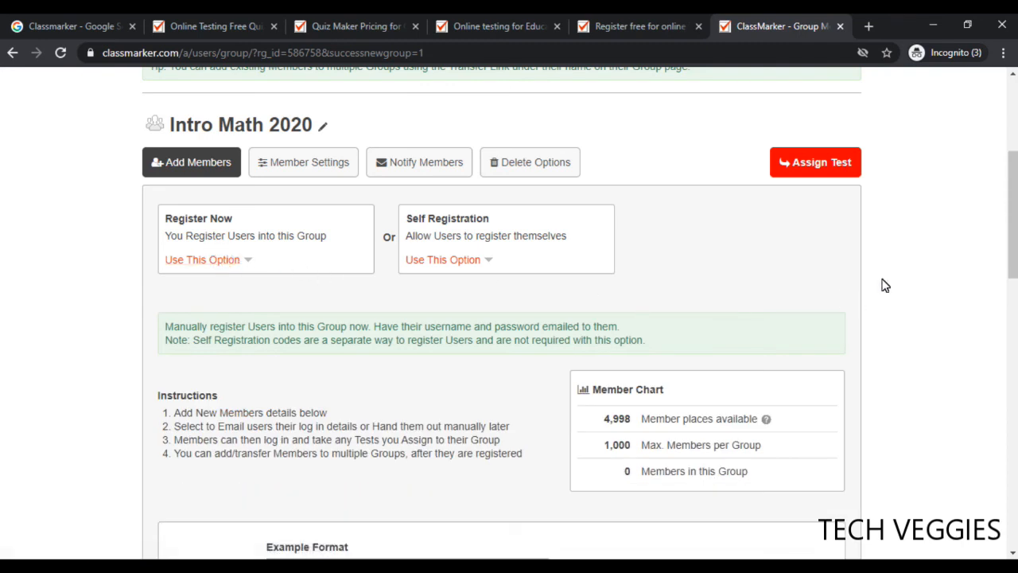
scroll(1011, 251, "down", 3)
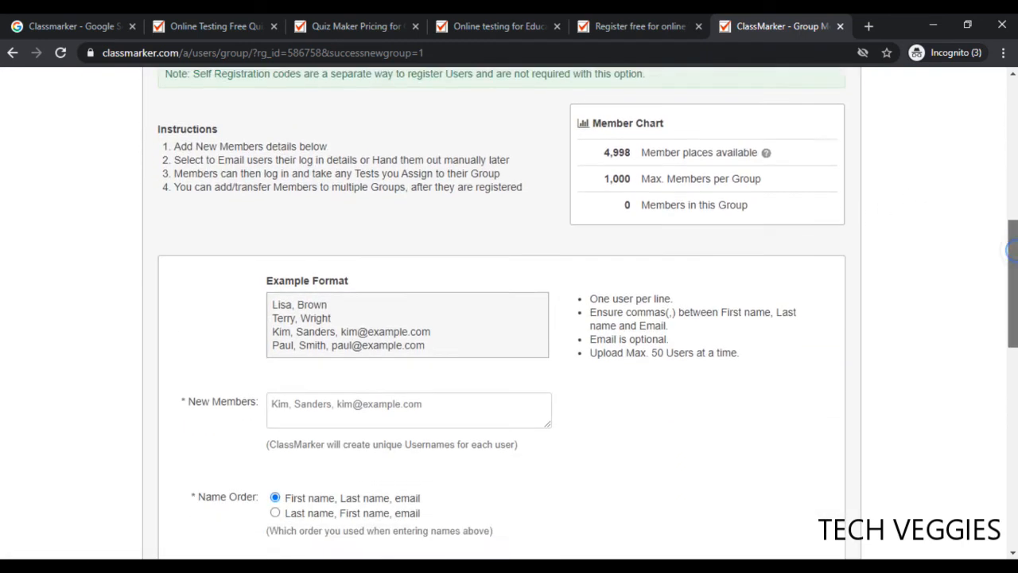
scroll(1012, 252, "down", 2)
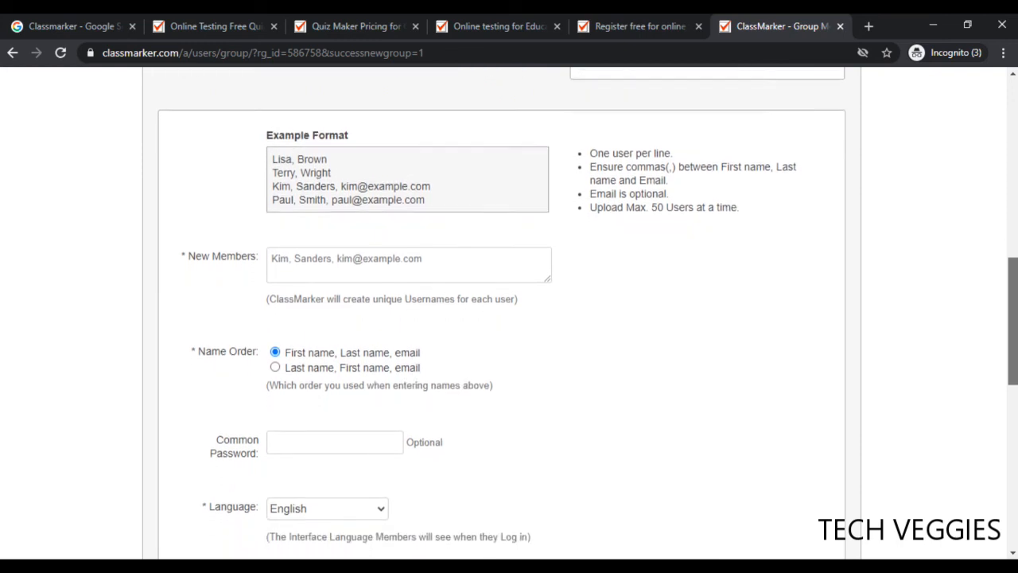
mouse_move(270, 266)
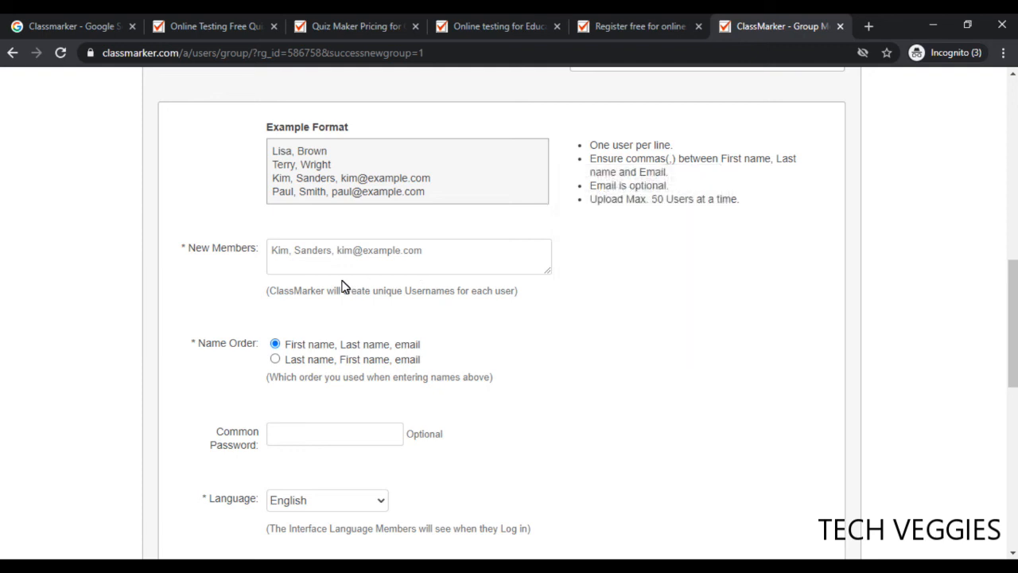
left_click(278, 253)
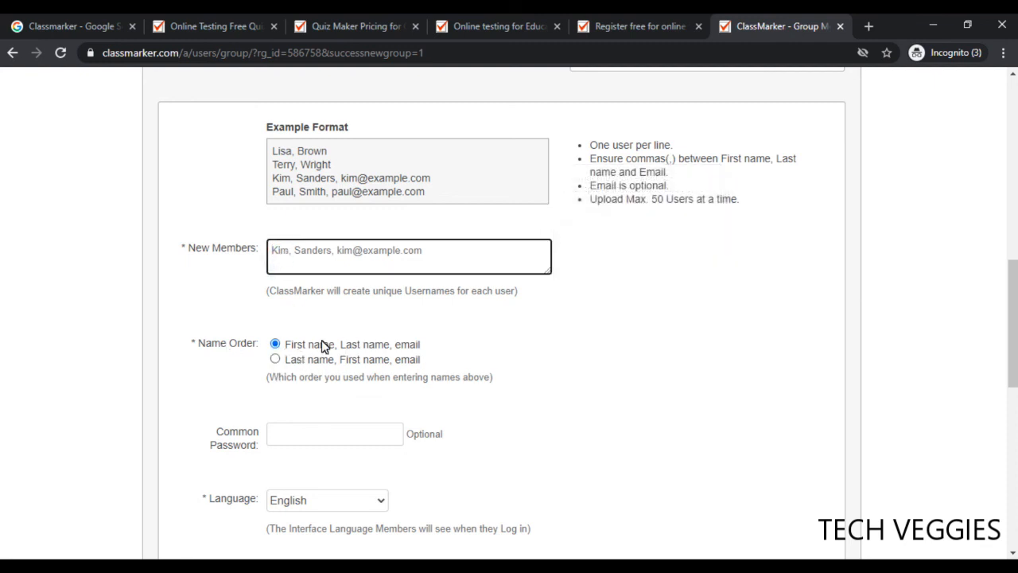
mouse_move(317, 263)
mouse_move(382, 269)
type("Mary")
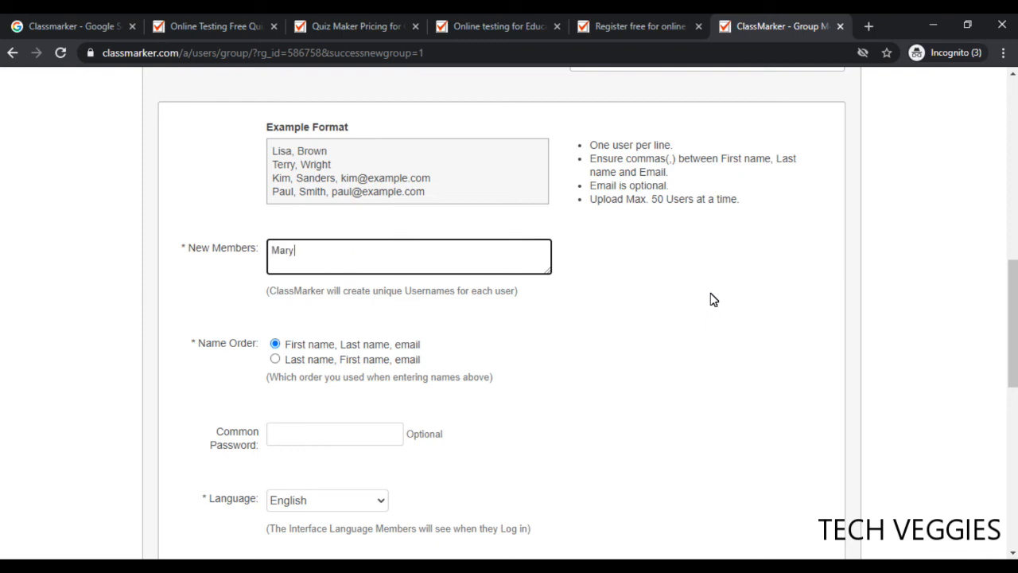
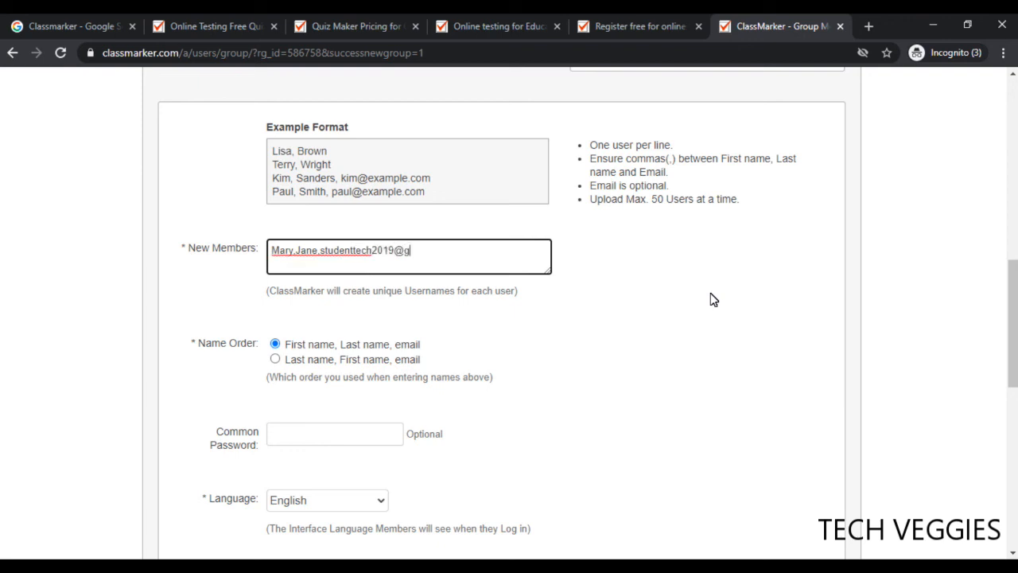
key("Return")
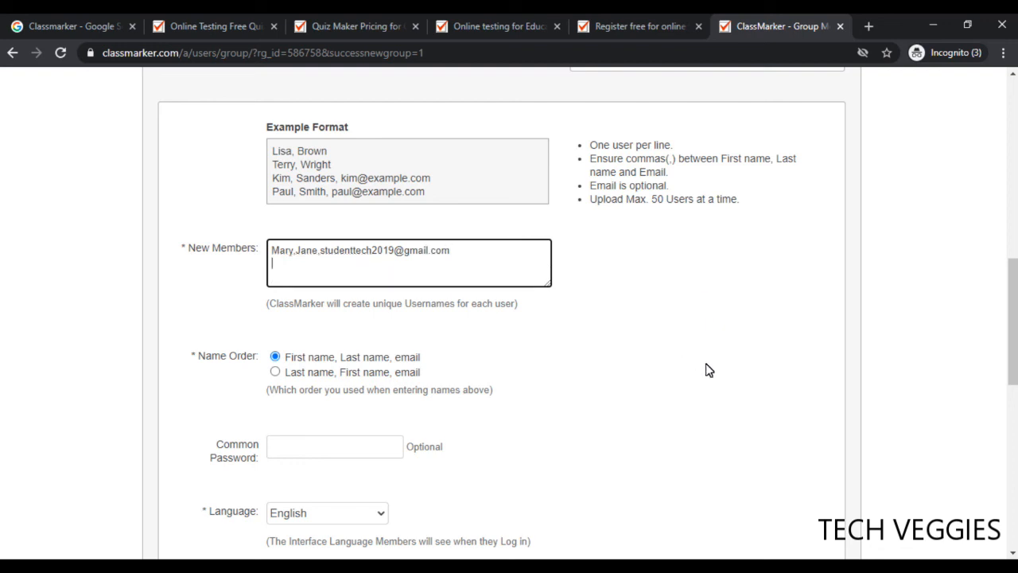
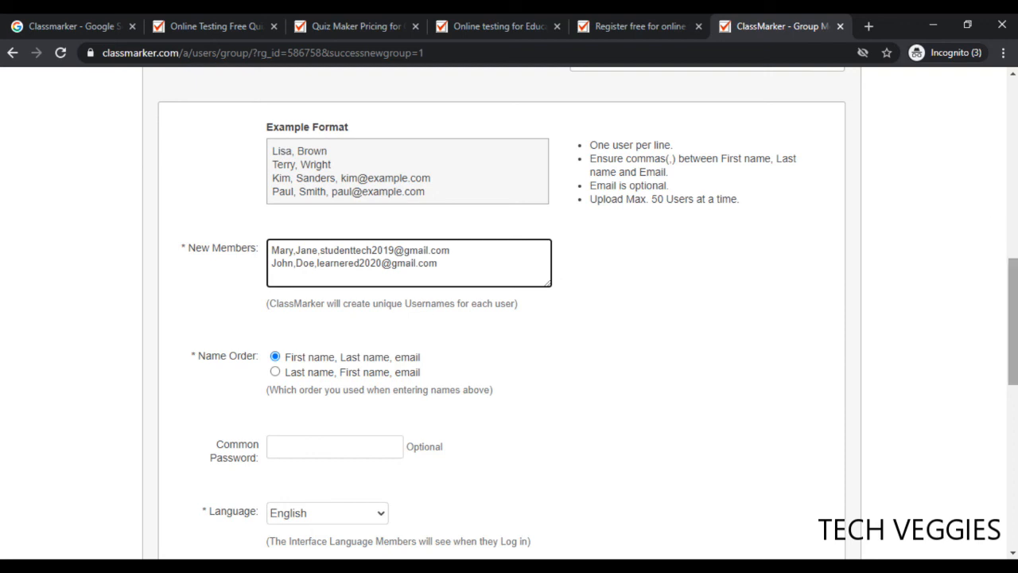
Choose Yes to e-mail login details, enter the account password, and register the new users
scroll(508, 318, "down", 3)
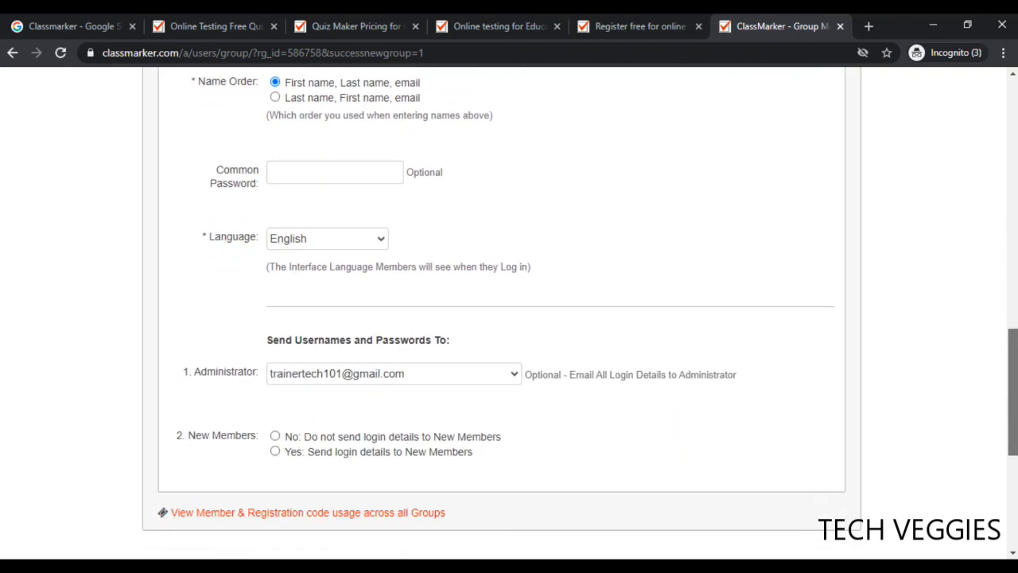
left_click_drag(1016, 389, 1015, 390)
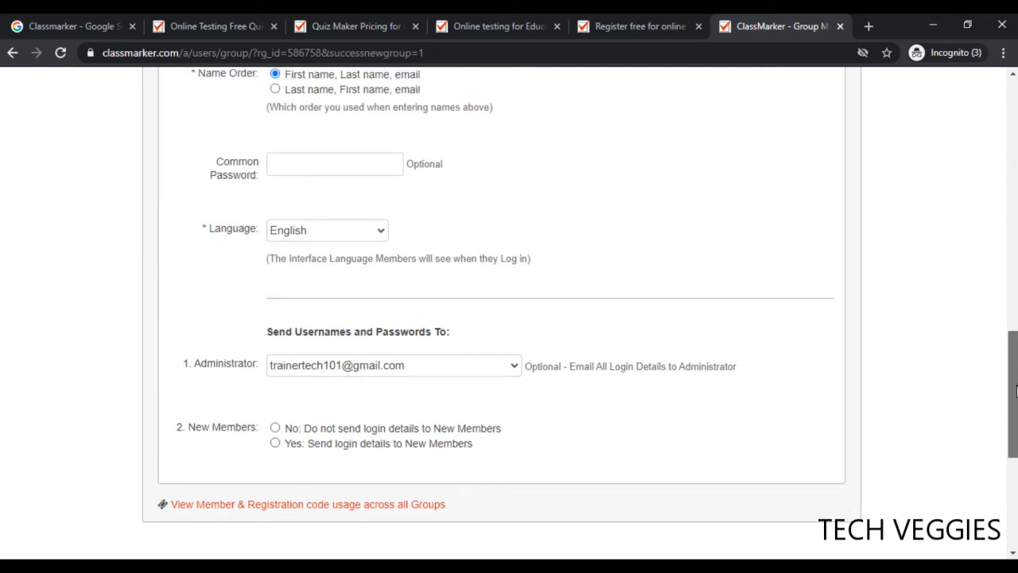
left_click_drag(1015, 390, 1014, 433)
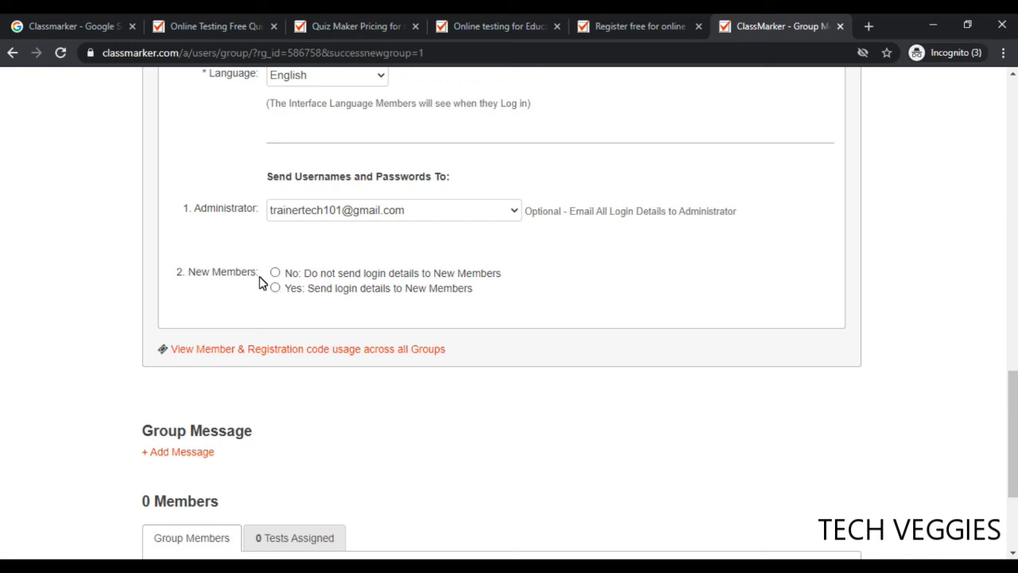
left_click_drag(191, 282, 269, 279)
left_click(262, 279)
left_click(275, 289)
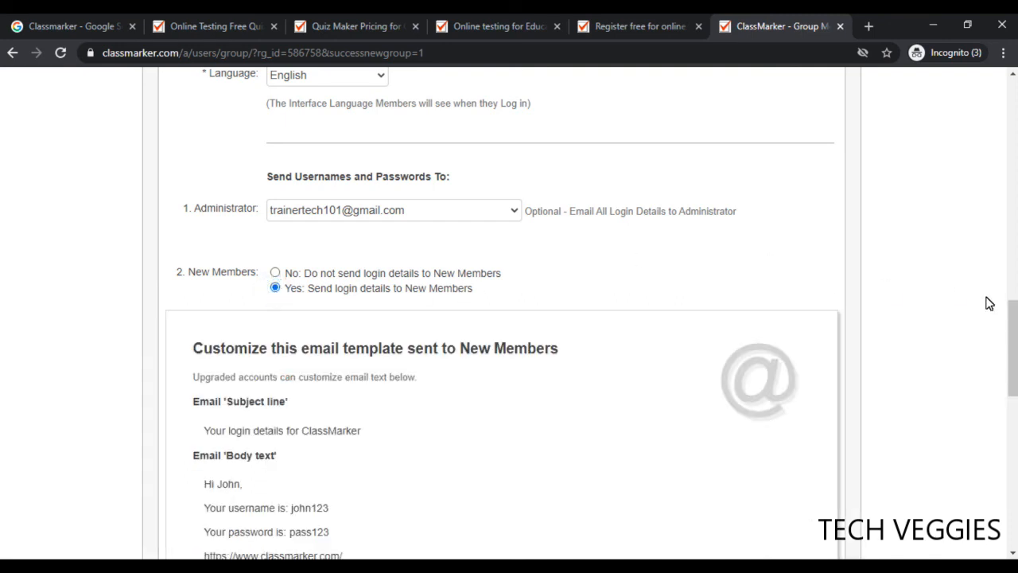
left_click_drag(1014, 334, 1014, 438)
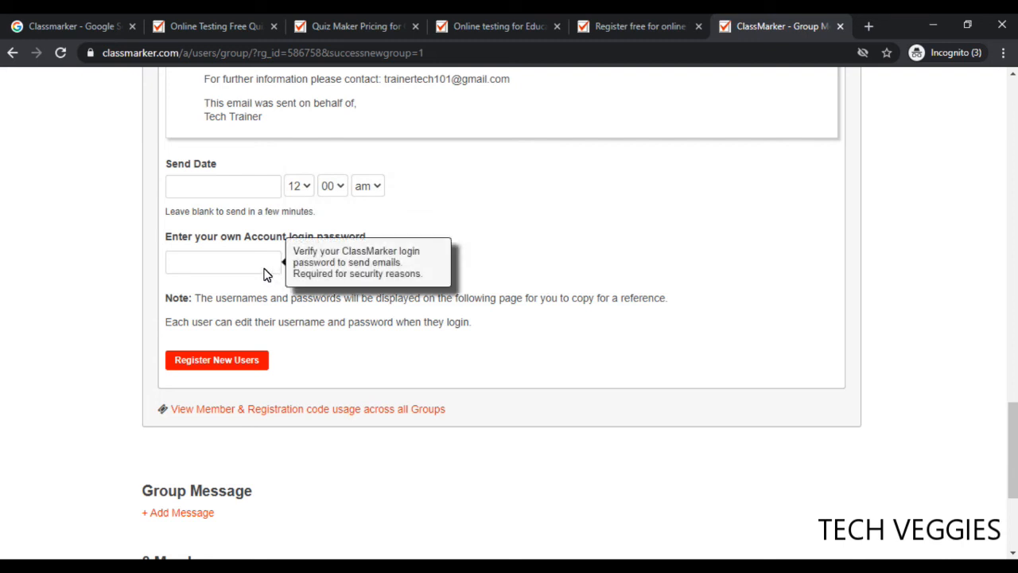
left_click(233, 274)
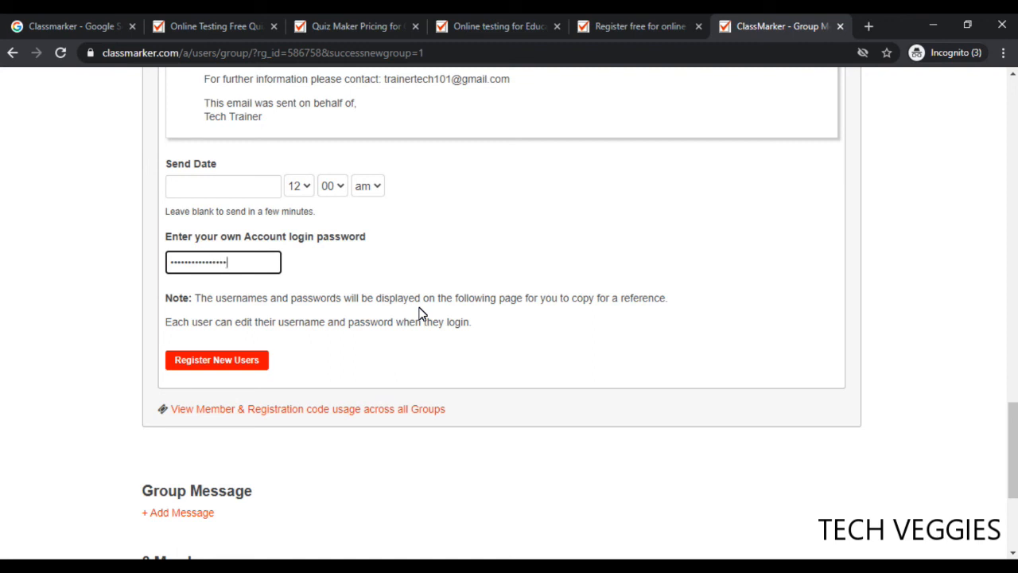
left_click(235, 362)
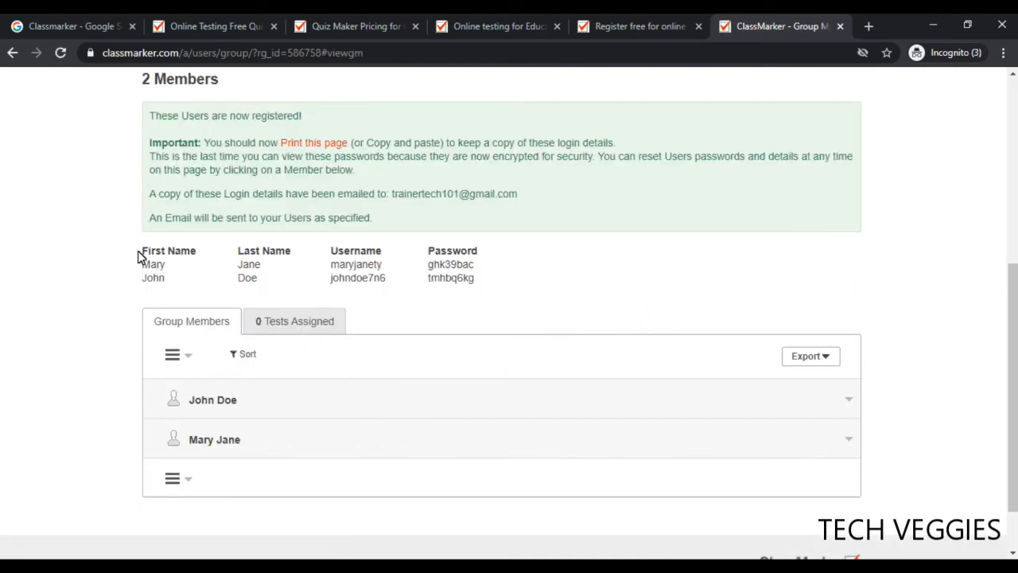
Review the two new members' generated usernames and passwords in the login details table
left_click_drag(137, 253, 490, 283)
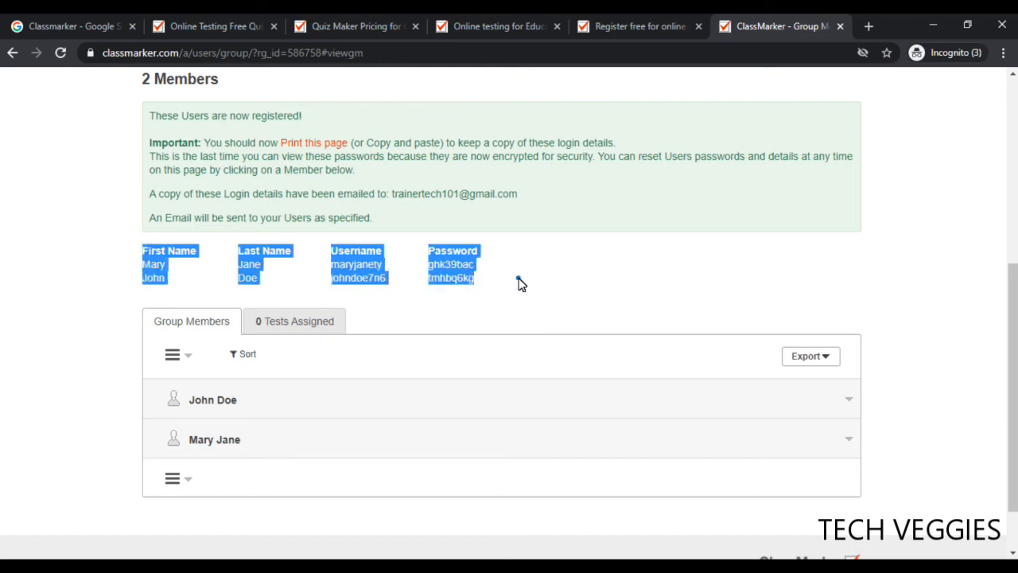
left_click(518, 284)
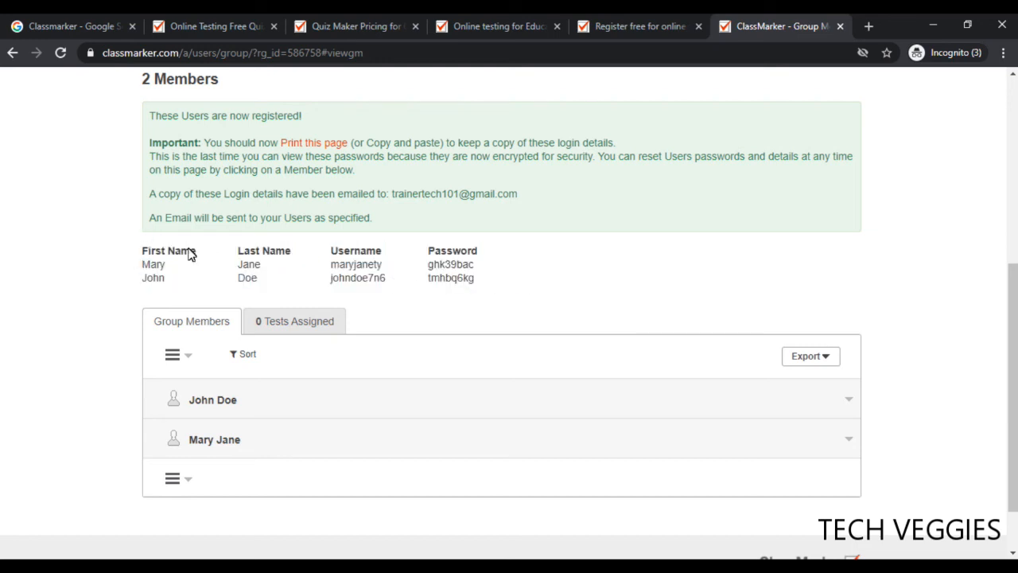
left_click_drag(136, 259, 338, 289)
left_click(338, 288)
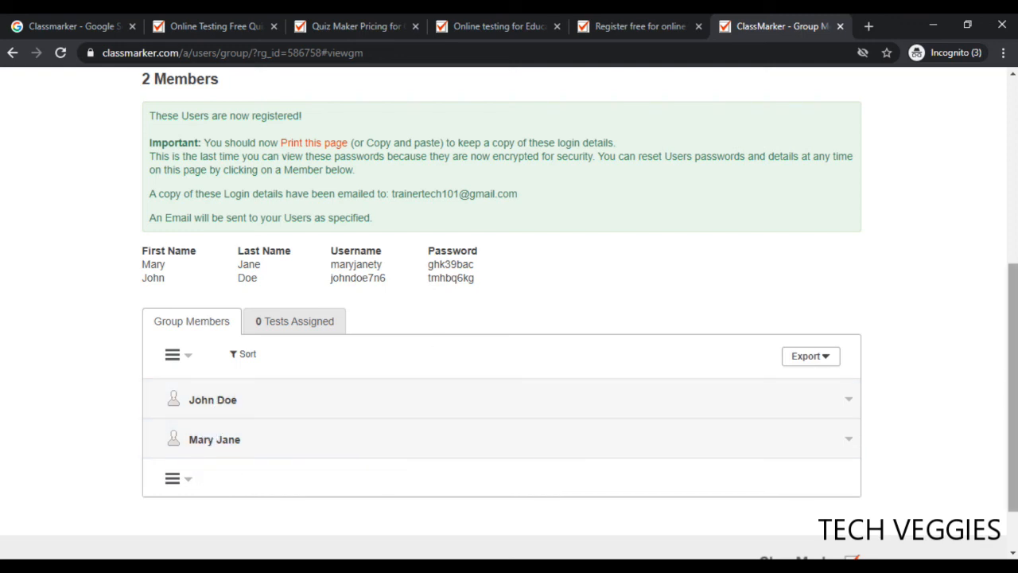
left_click_drag(1012, 387, 1007, 334)
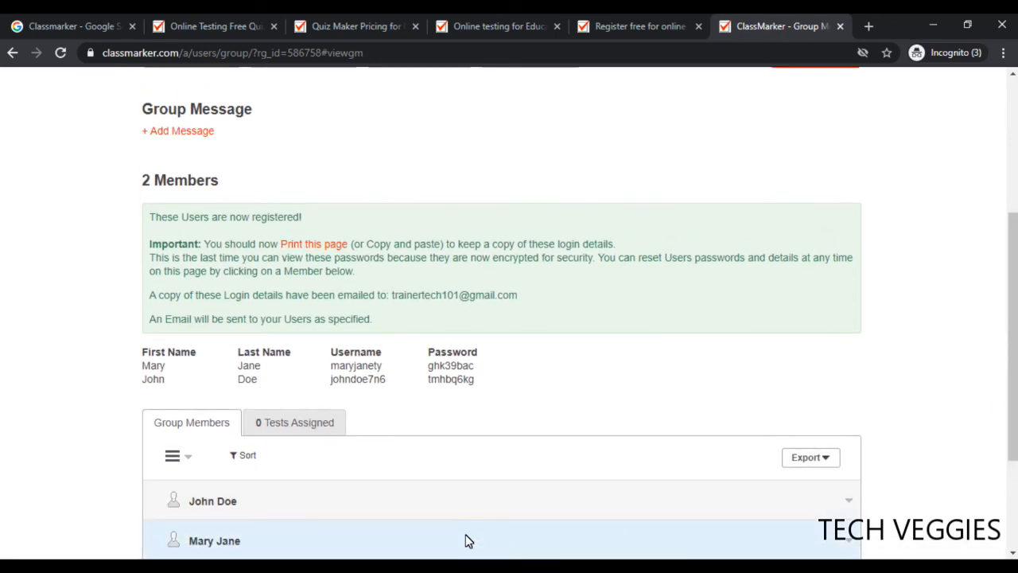
mouse_move(398, 566)
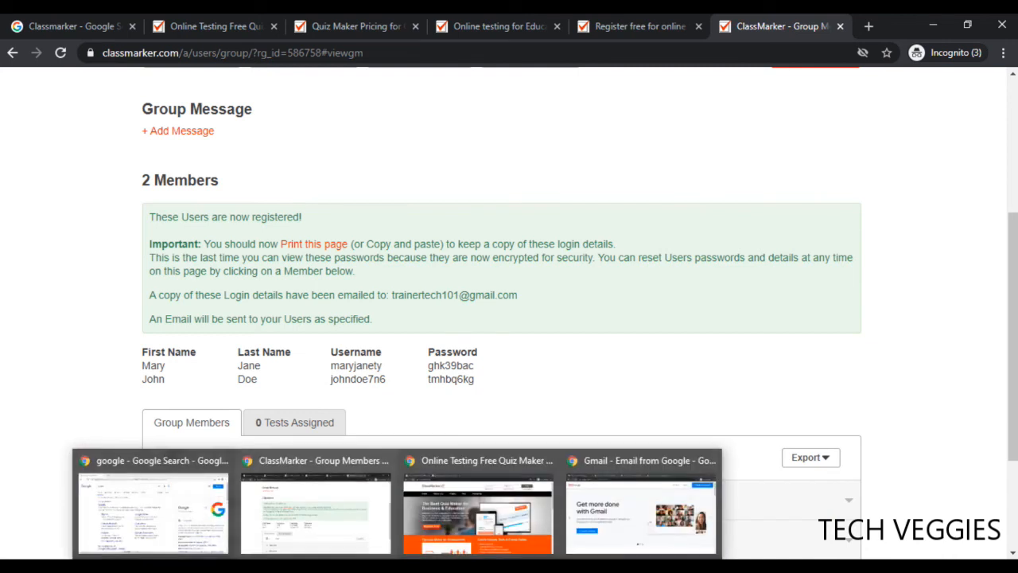
In the instructor's Gmail inbox, open ClassMarker's 'User log in details' email and view the users table
left_click(631, 513)
left_click(291, 30)
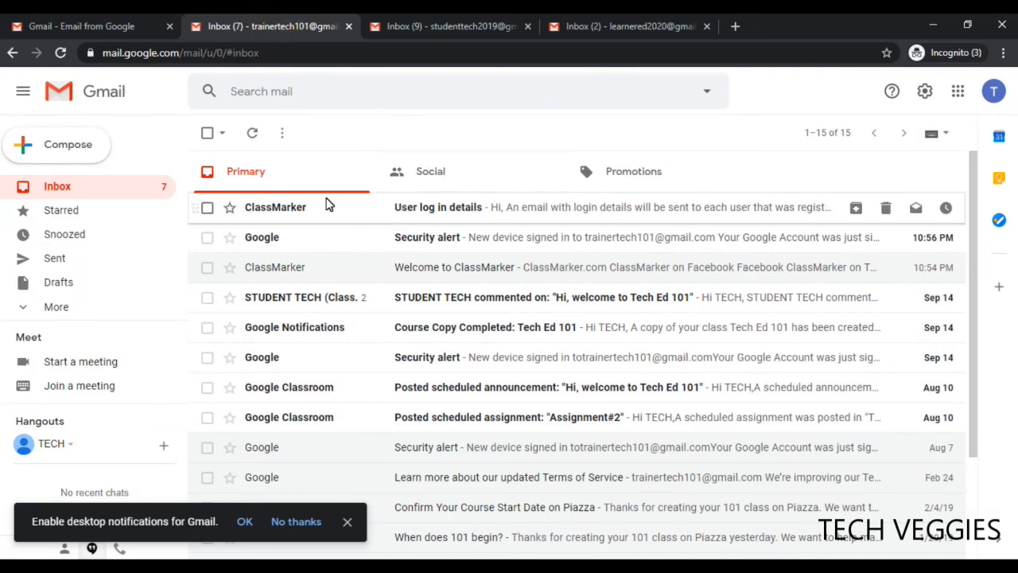
left_click(439, 213)
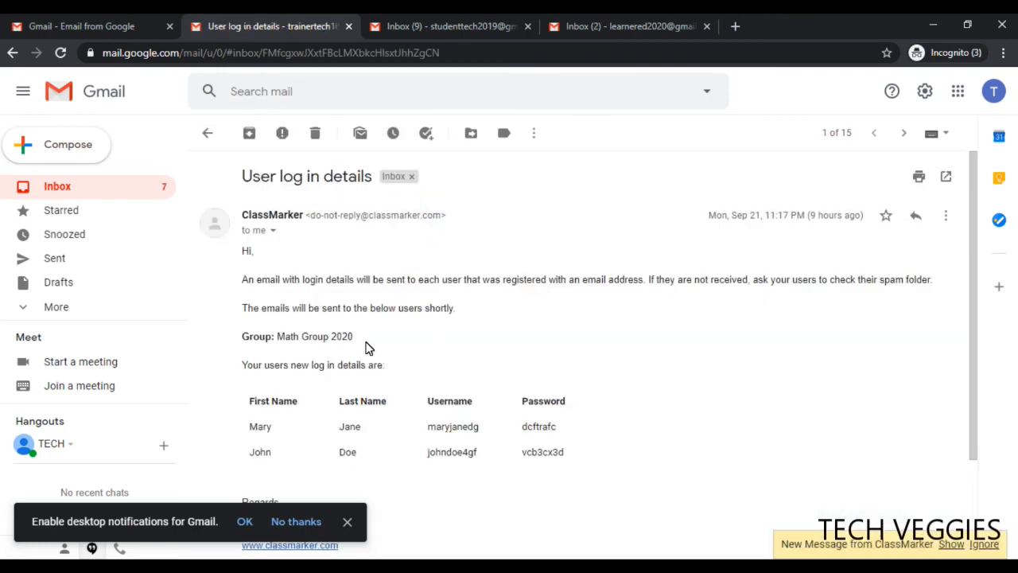
left_click(207, 133)
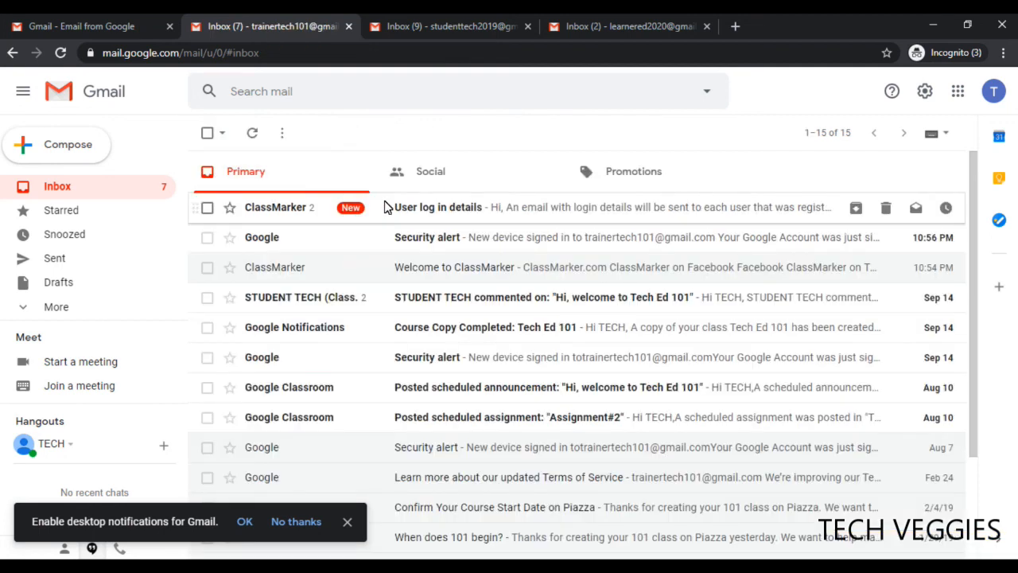
left_click(463, 215)
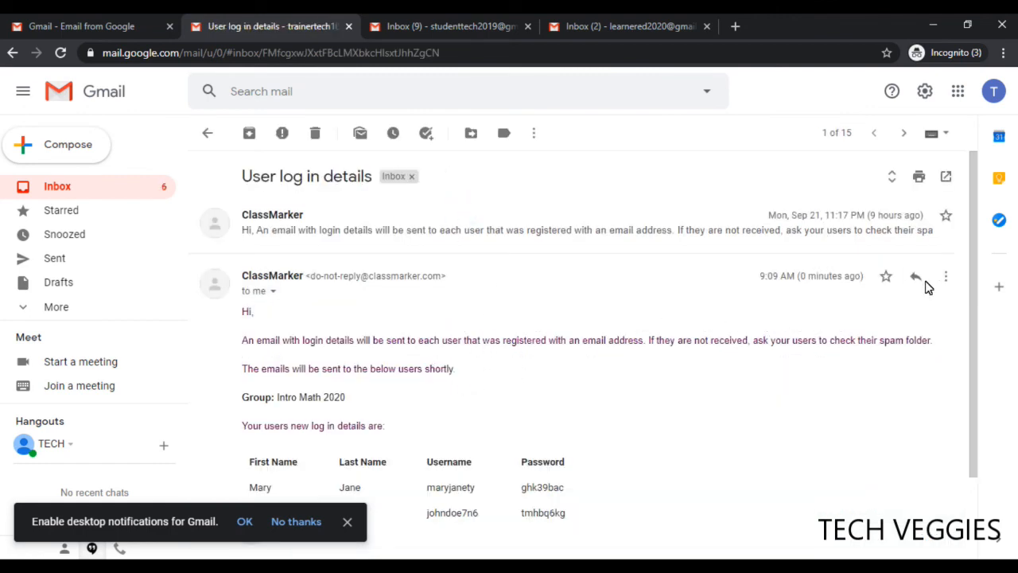
left_click_drag(976, 335, 965, 429)
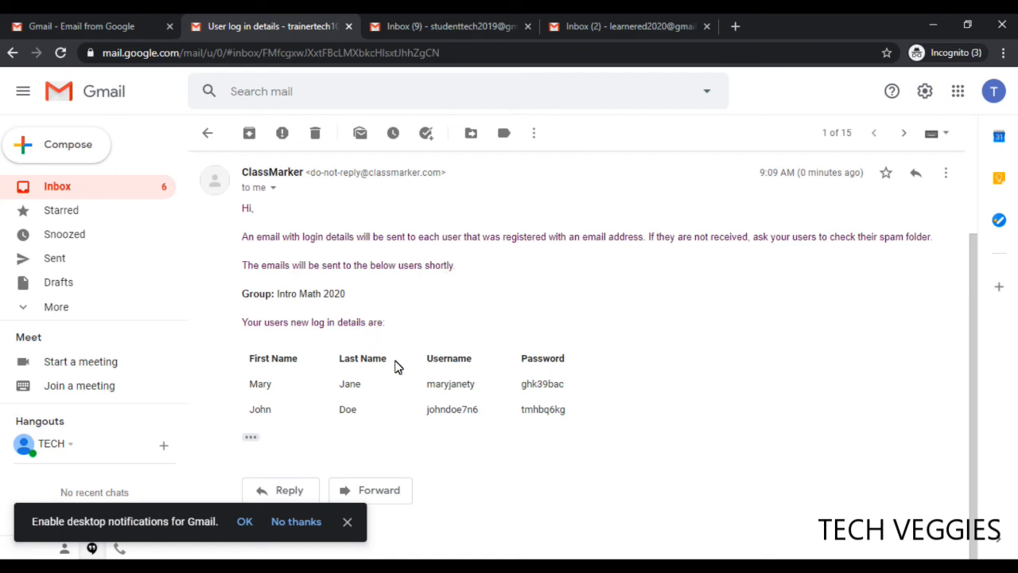
In the student's inbox, refresh and open the 'Your login details for ClassMarker' email
left_click(416, 32)
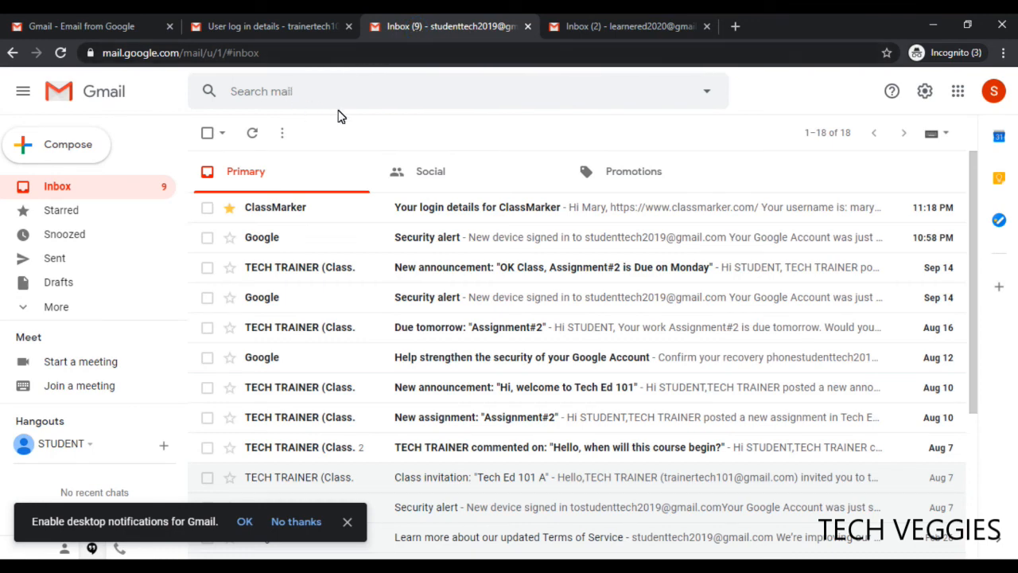
left_click(252, 133)
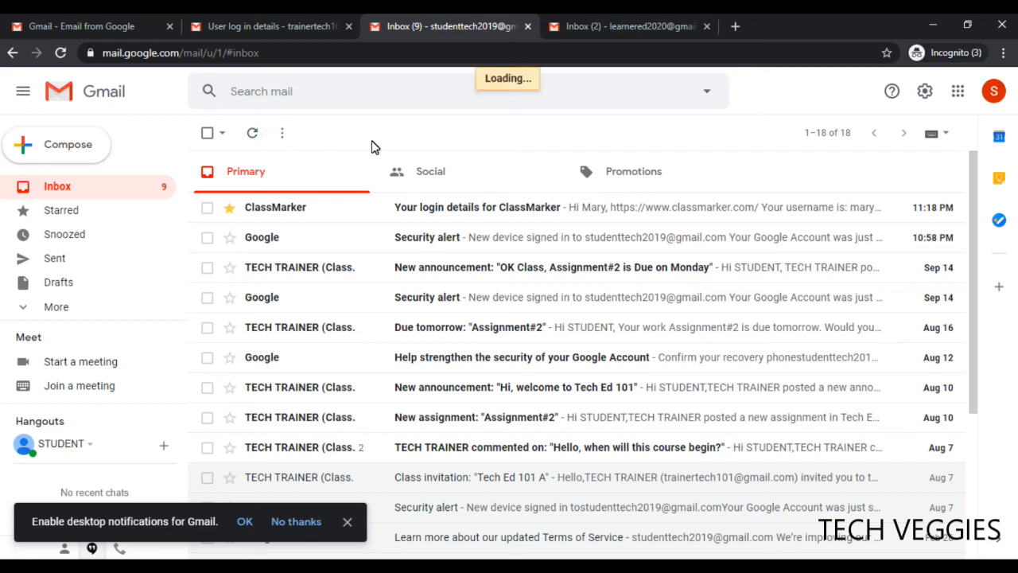
left_click(478, 208)
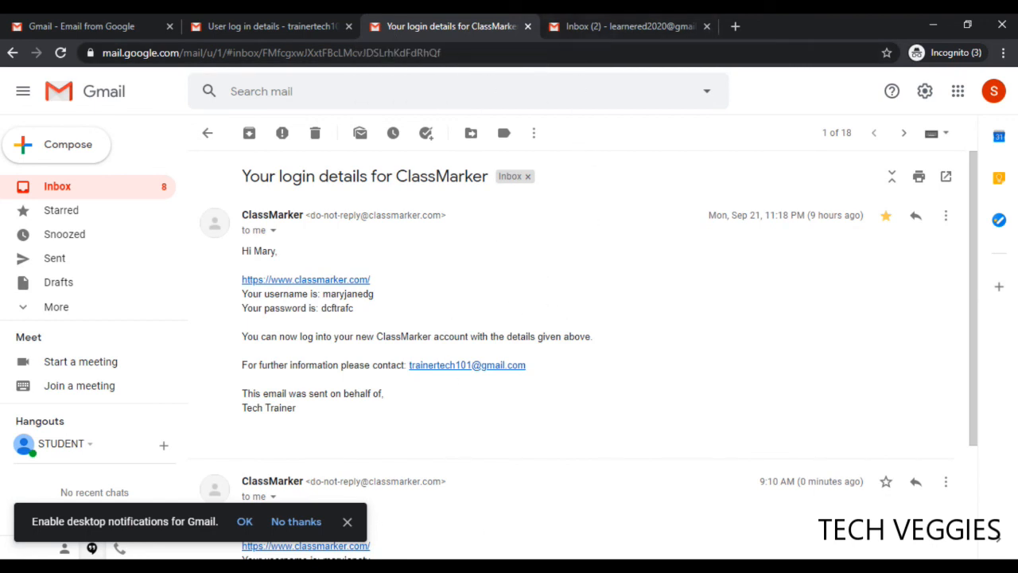
mouse_move(398, 566)
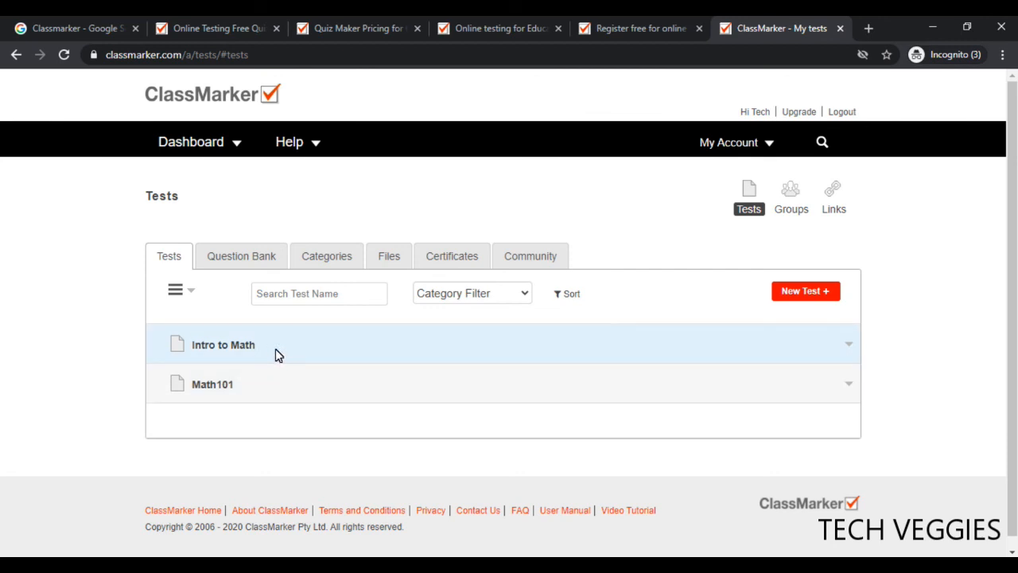
Assign the Intro to Math test to the Intro Math 2020 group and proceed to the Settings step
left_click(276, 349)
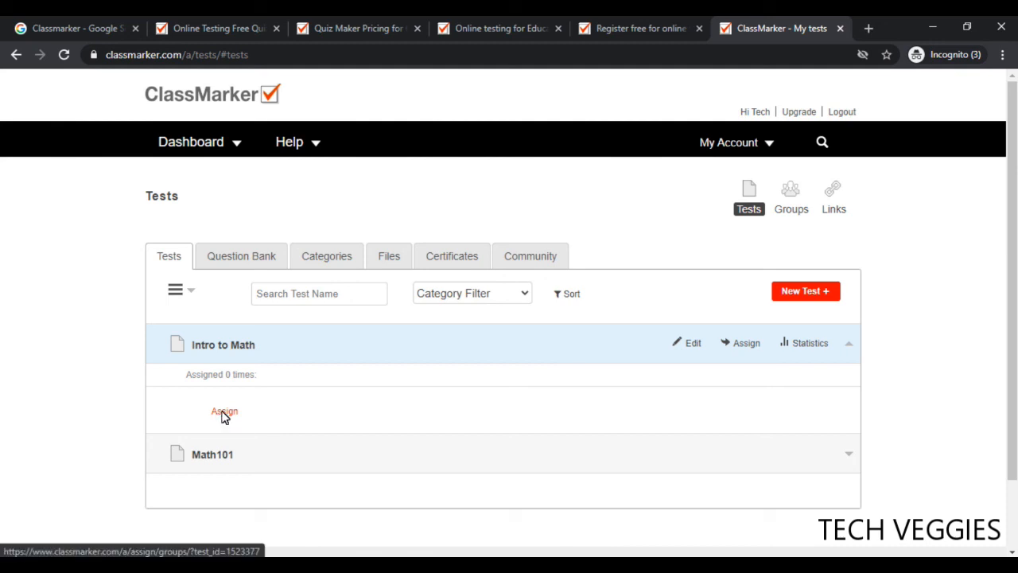
left_click(224, 413)
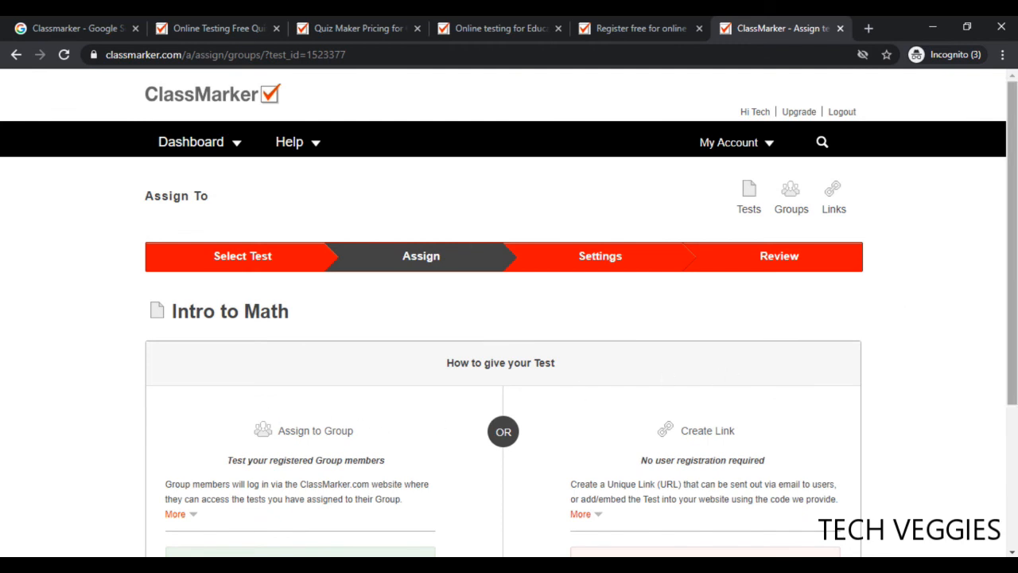
scroll(1015, 243, "down", 3)
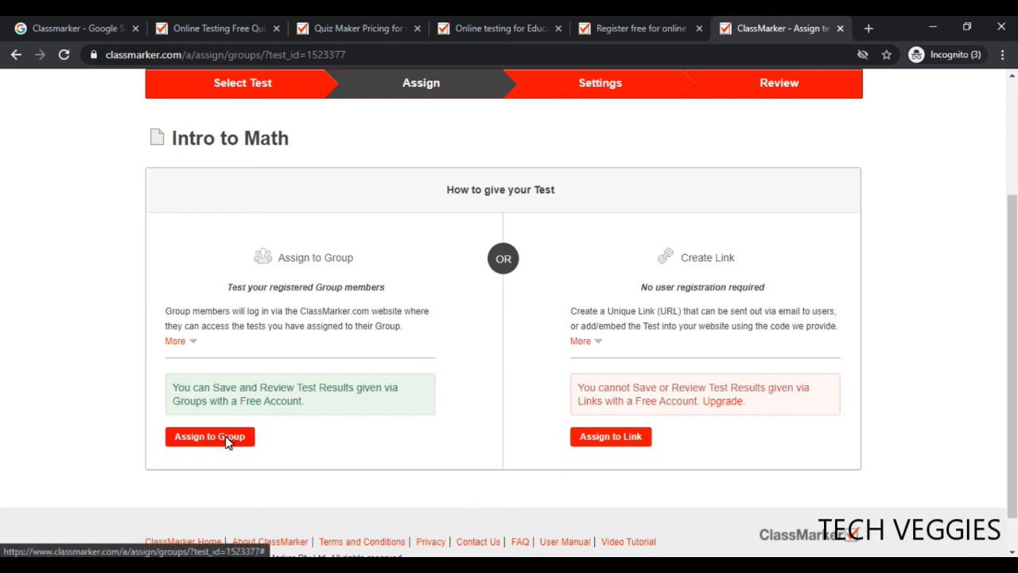
left_click(227, 442)
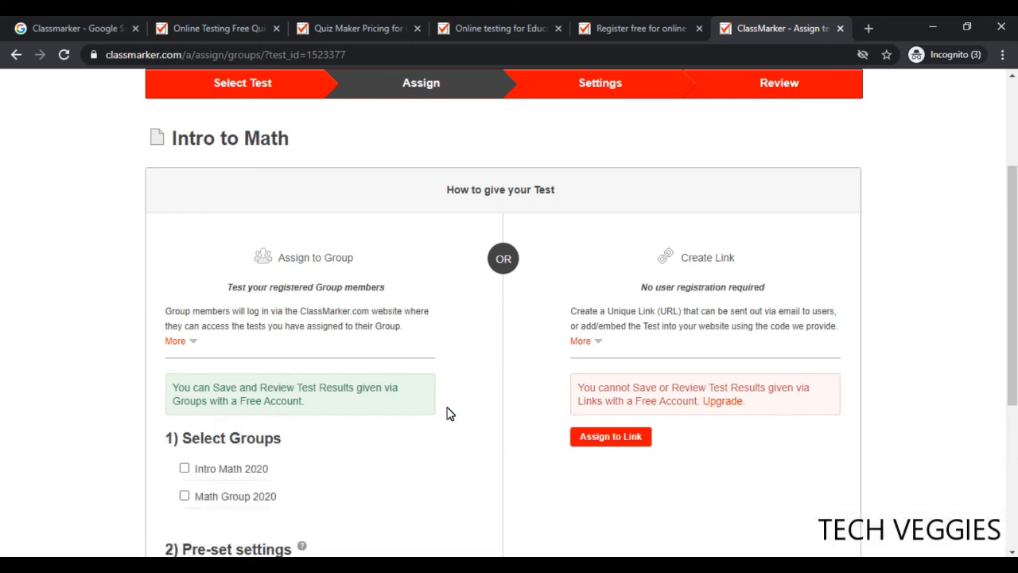
left_click(185, 469)
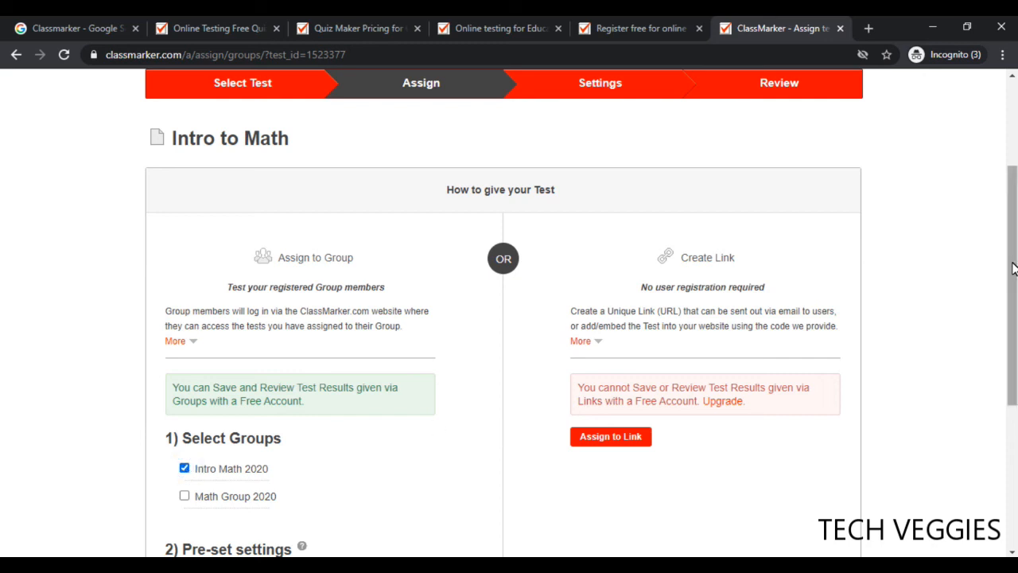
scroll(1012, 268, "down", 3)
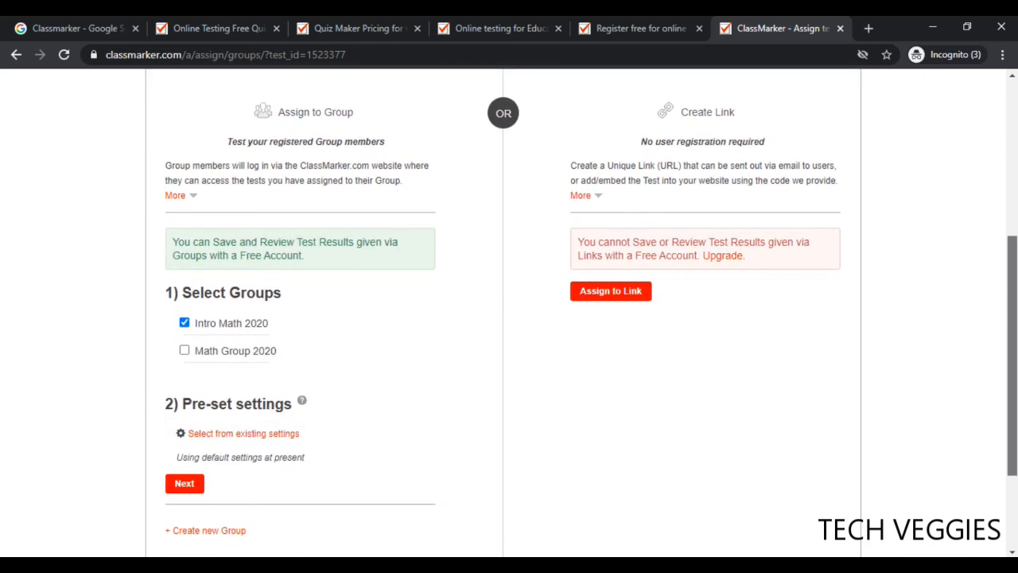
left_click_drag(1012, 369, 1012, 390)
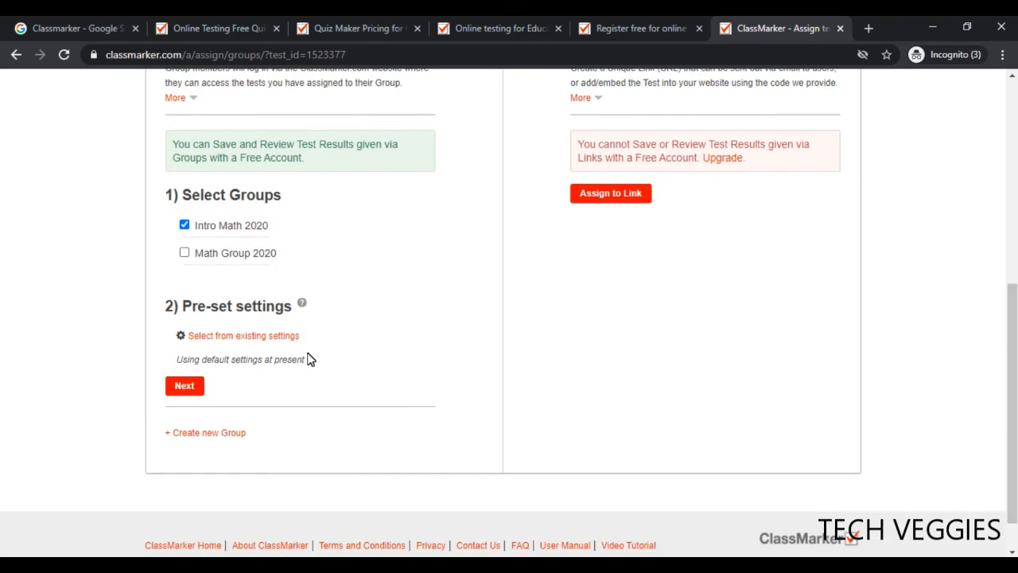
left_click(184, 386)
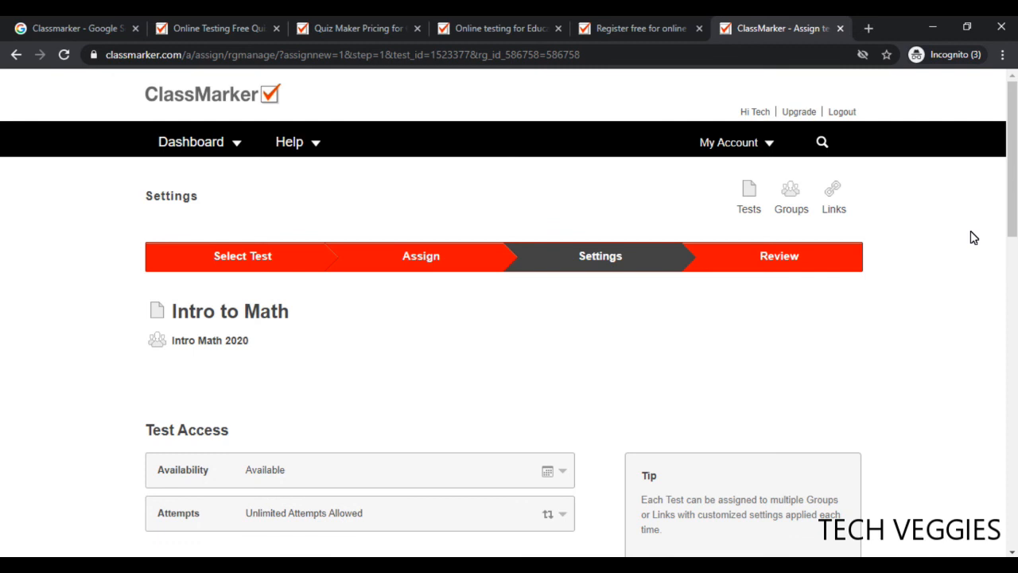
Set both the Available from and Available until dates to 09/23/2020
left_click_drag(1013, 219, 1013, 306)
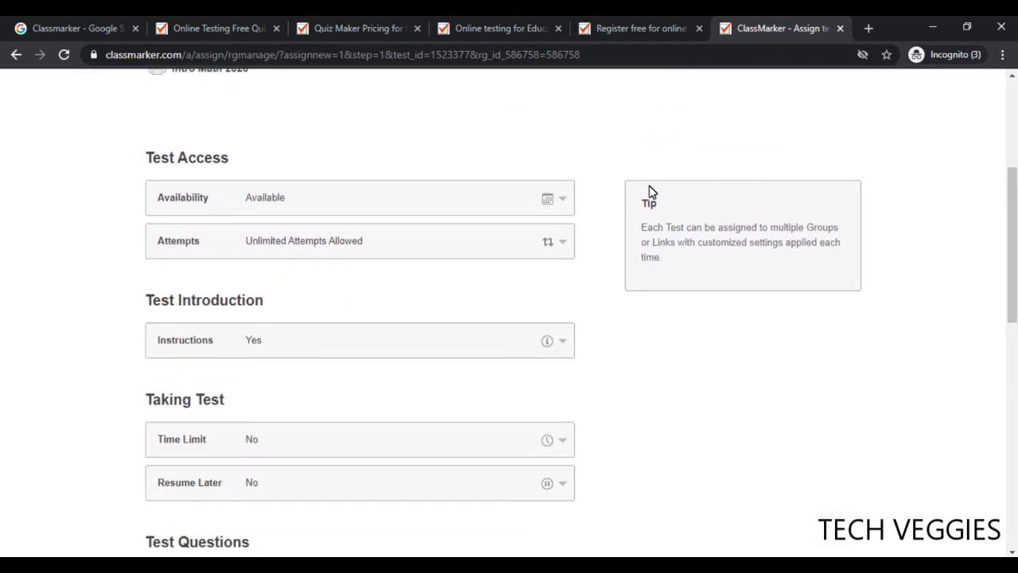
left_click(447, 252)
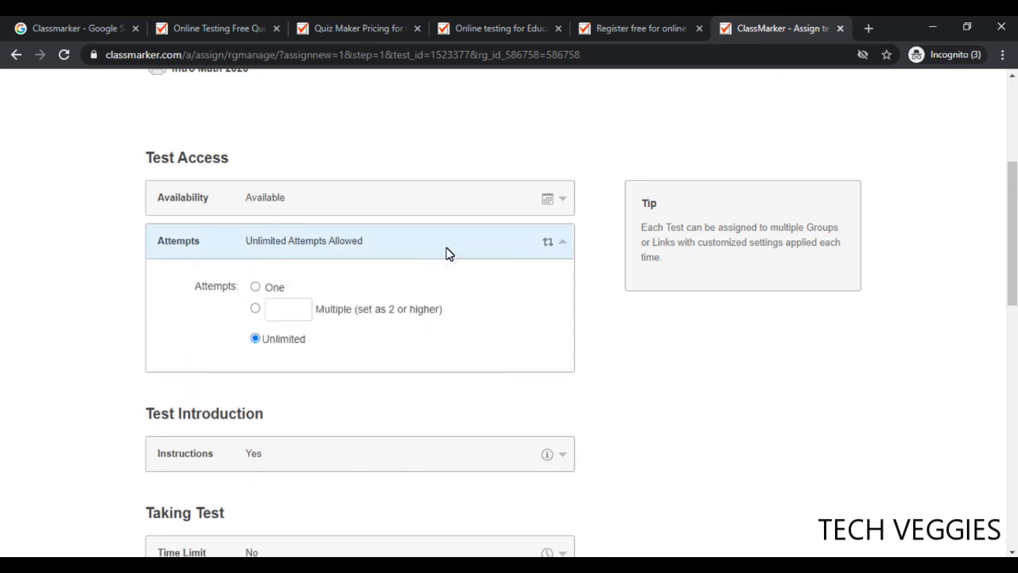
left_click(534, 206)
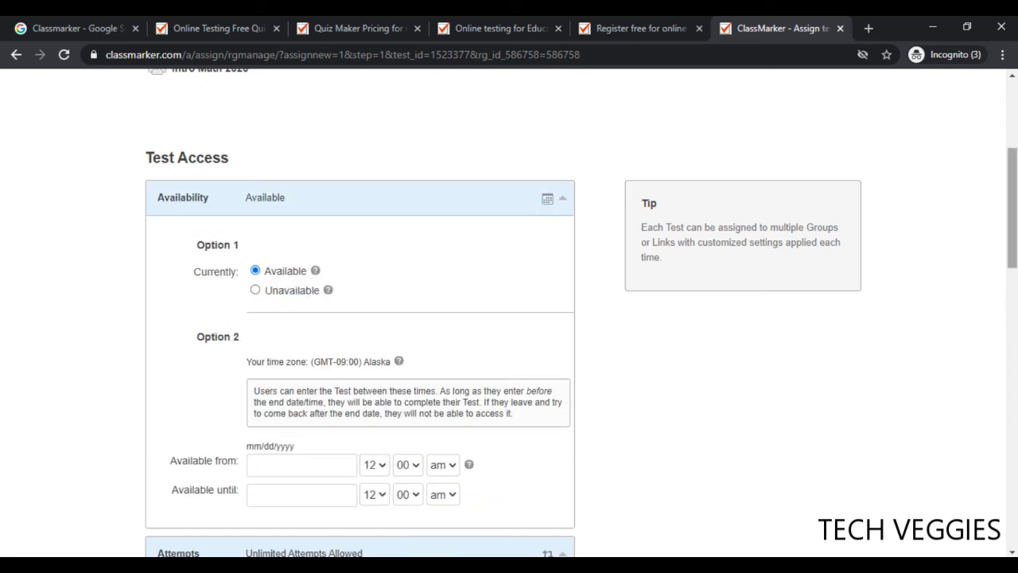
left_click_drag(1013, 215, 1016, 250)
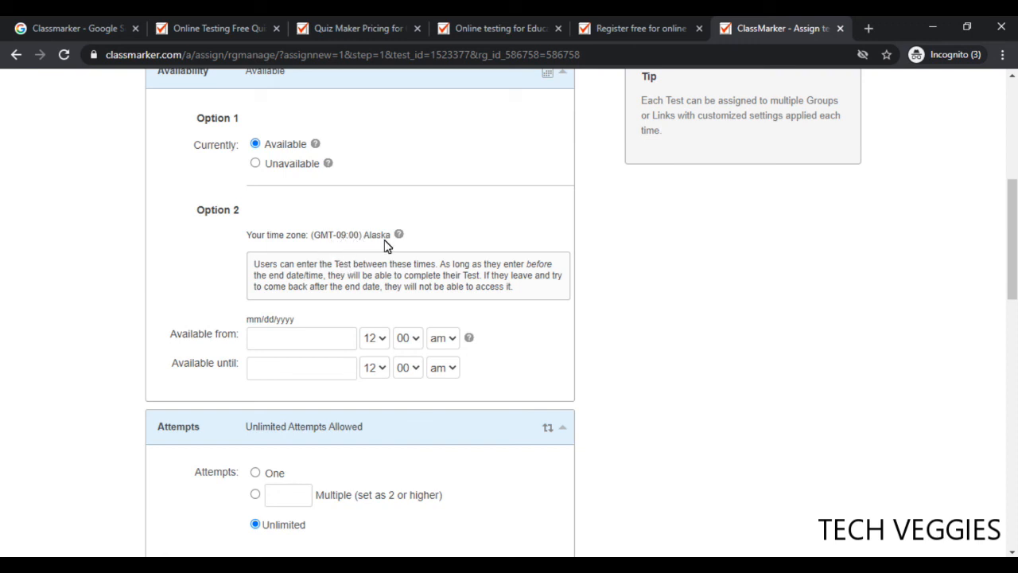
left_click(325, 348)
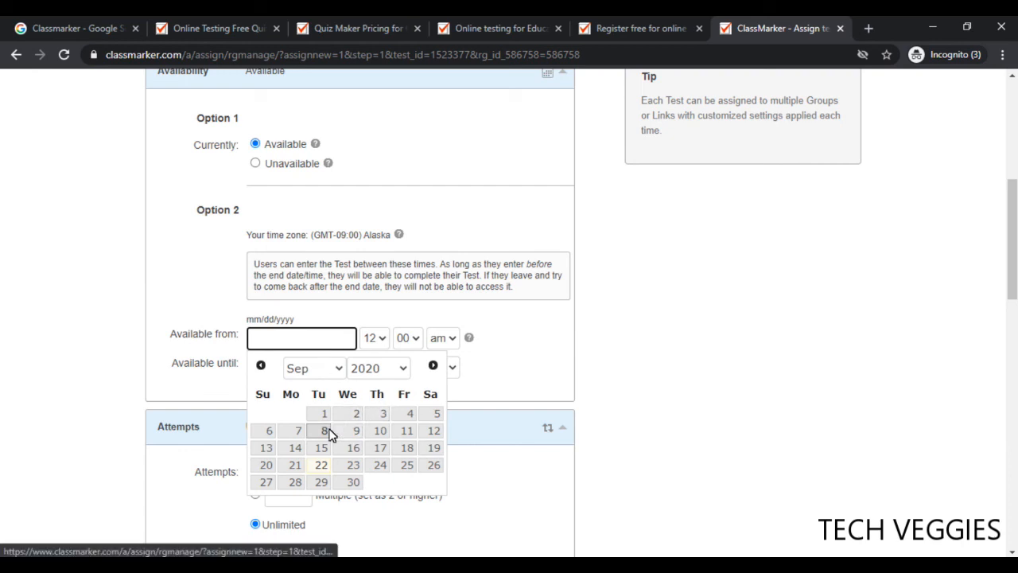
left_click(353, 468)
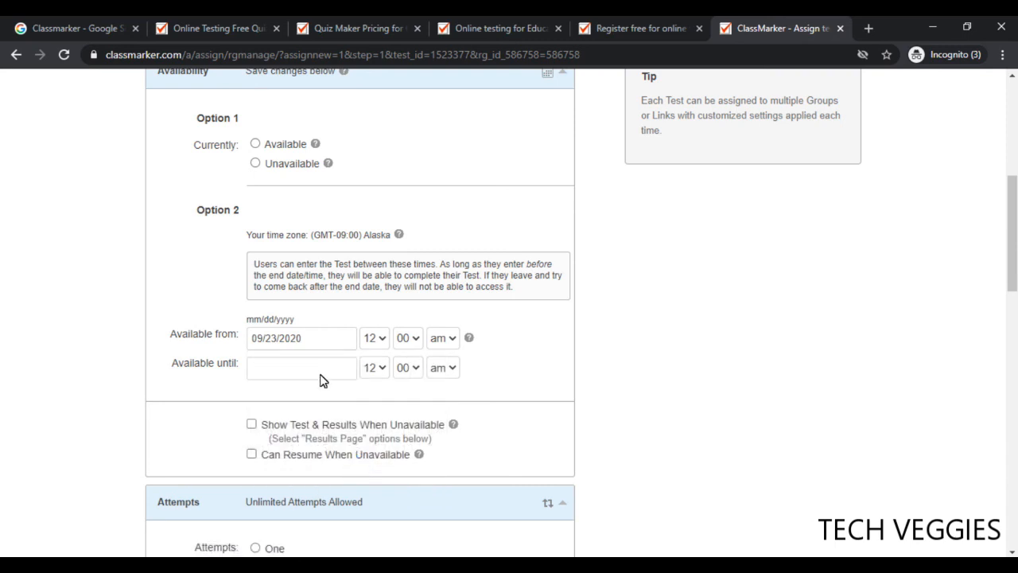
left_click(299, 373)
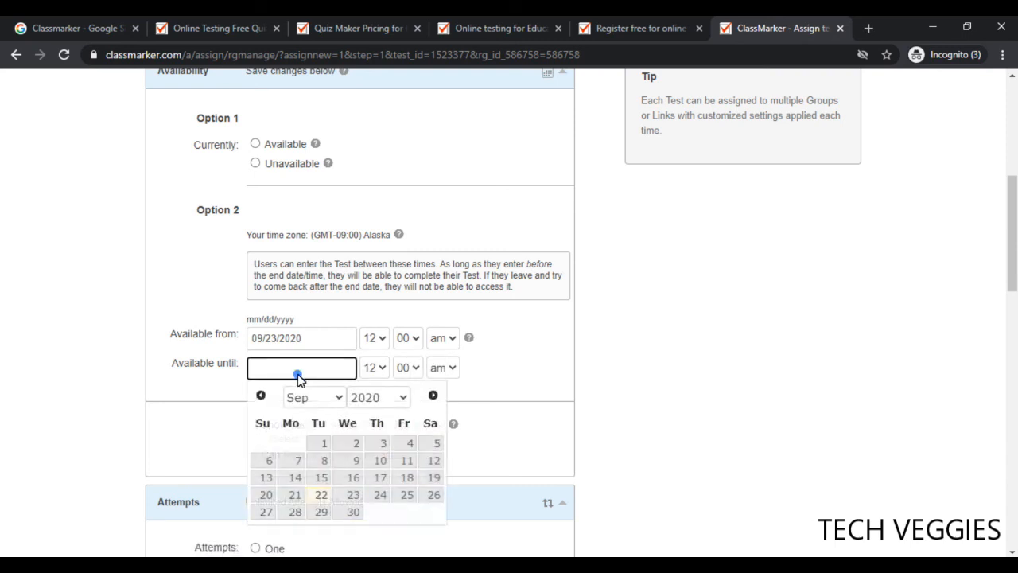
left_click(354, 495)
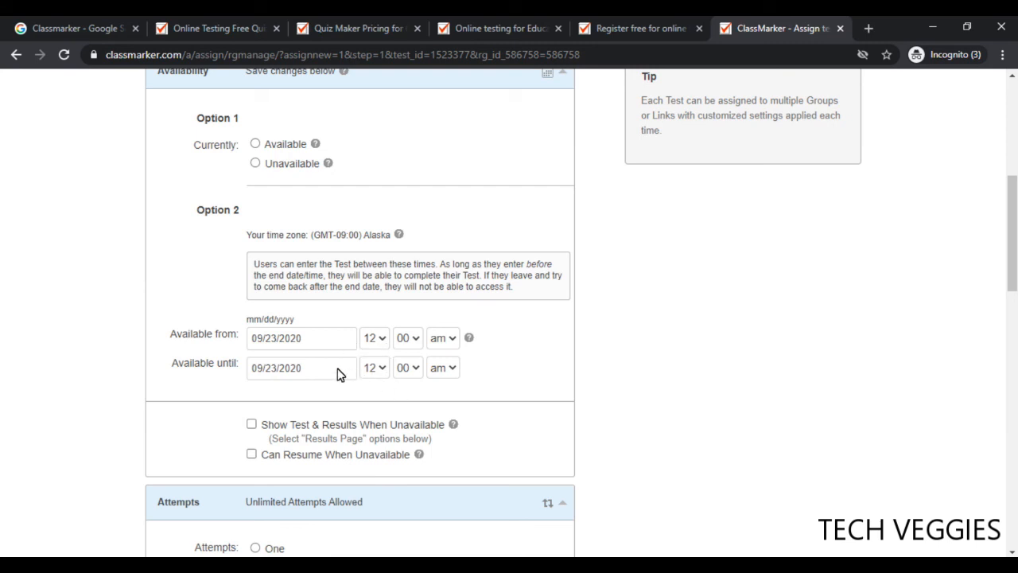
Confirm the 09/23/2020 start date and set availability from 6 am to 7 am
left_click(319, 342)
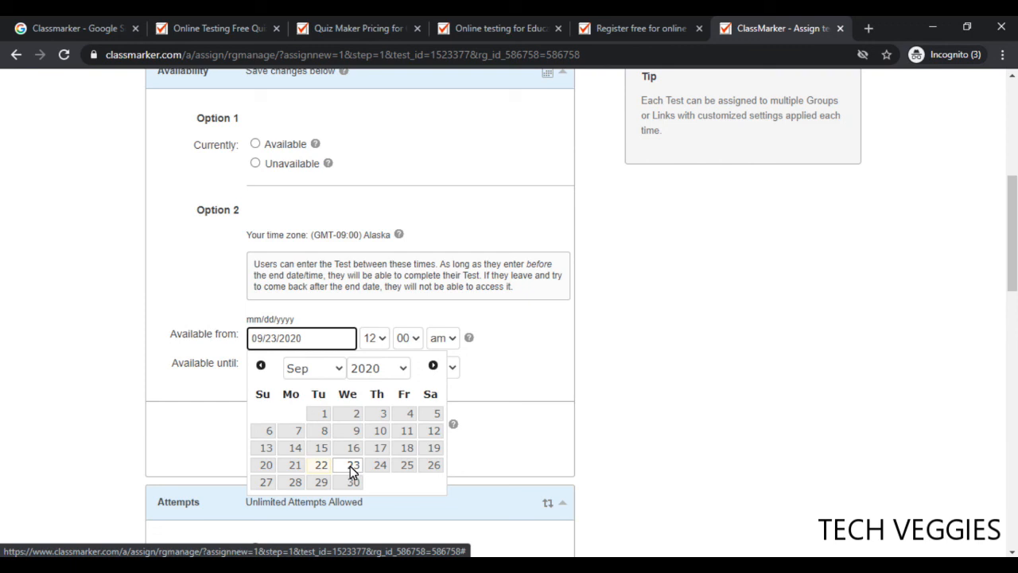
left_click(350, 466)
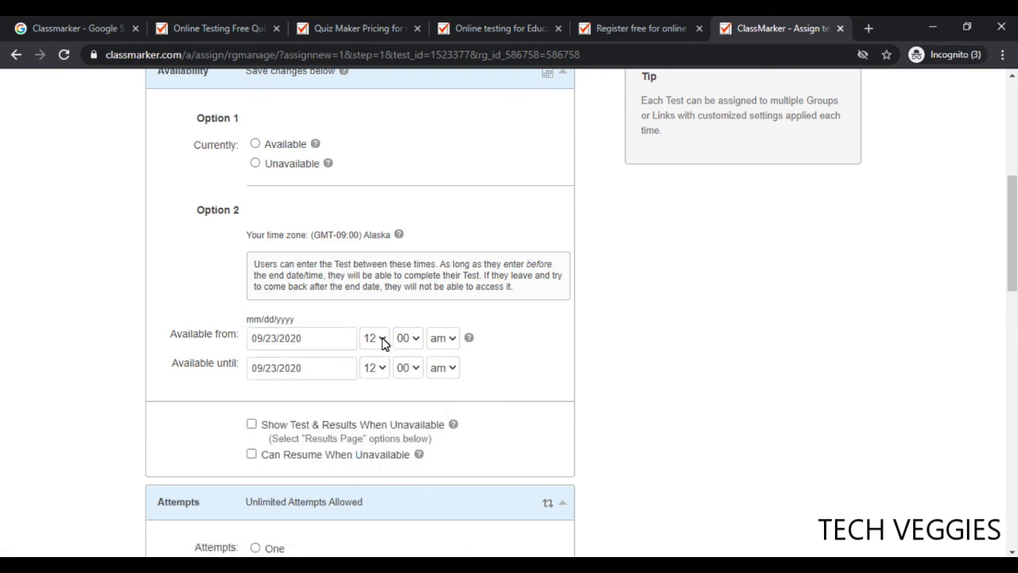
left_click(382, 337)
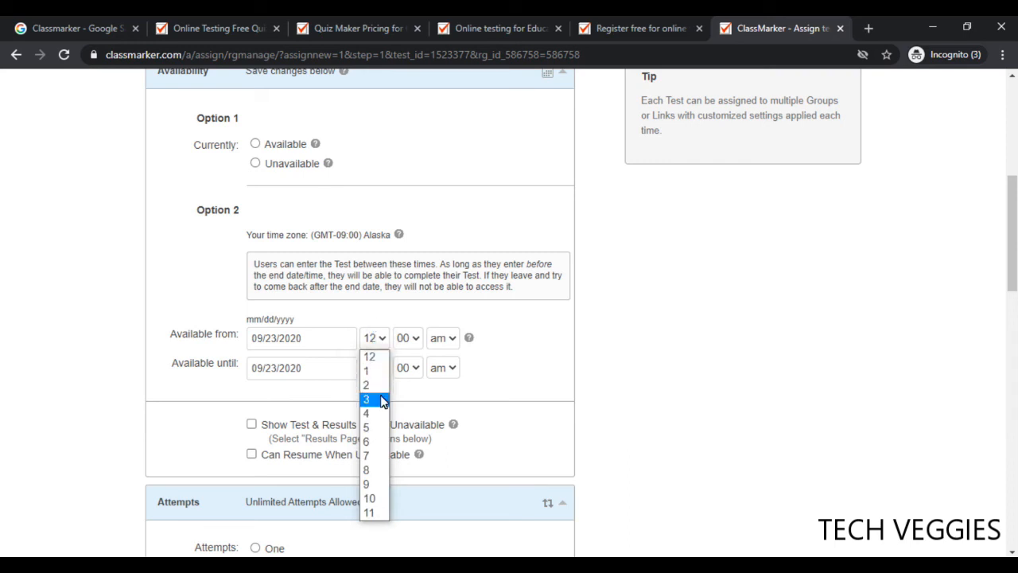
left_click(370, 443)
left_click(381, 371)
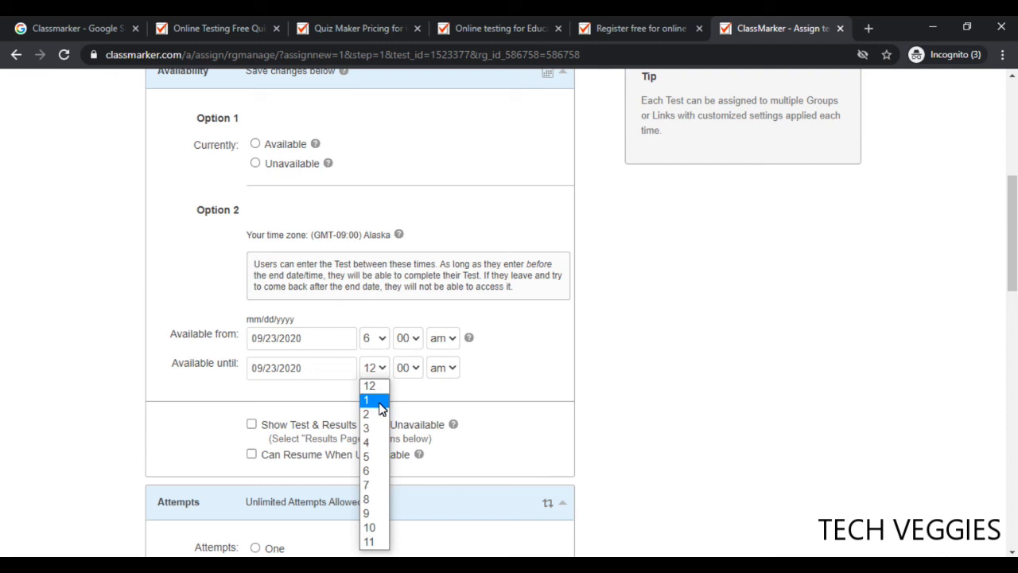
left_click(378, 485)
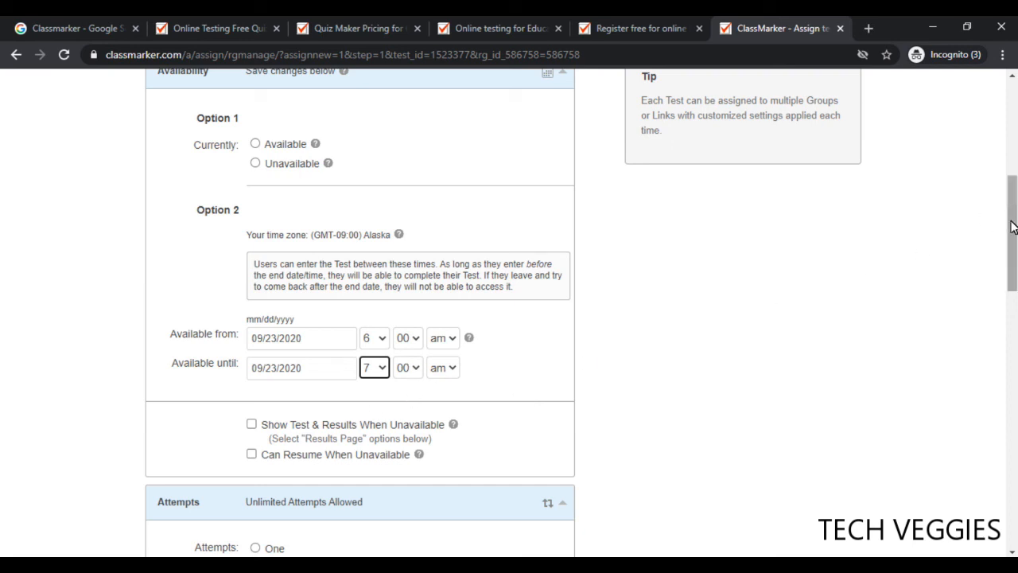
scroll(1012, 230, "down", 2)
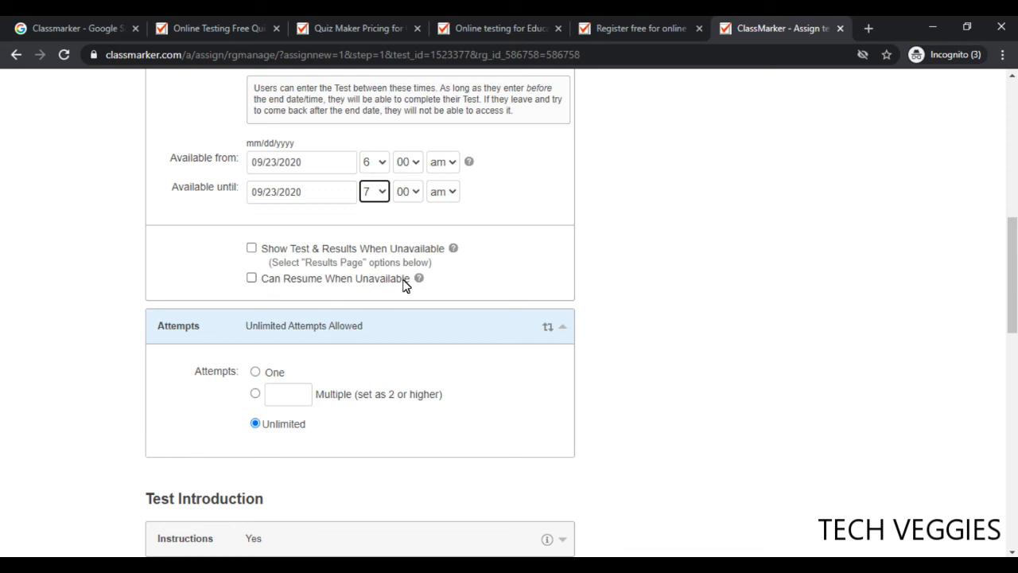
Show the test and results and allow resuming when the test is unavailable
mouse_move(420, 282)
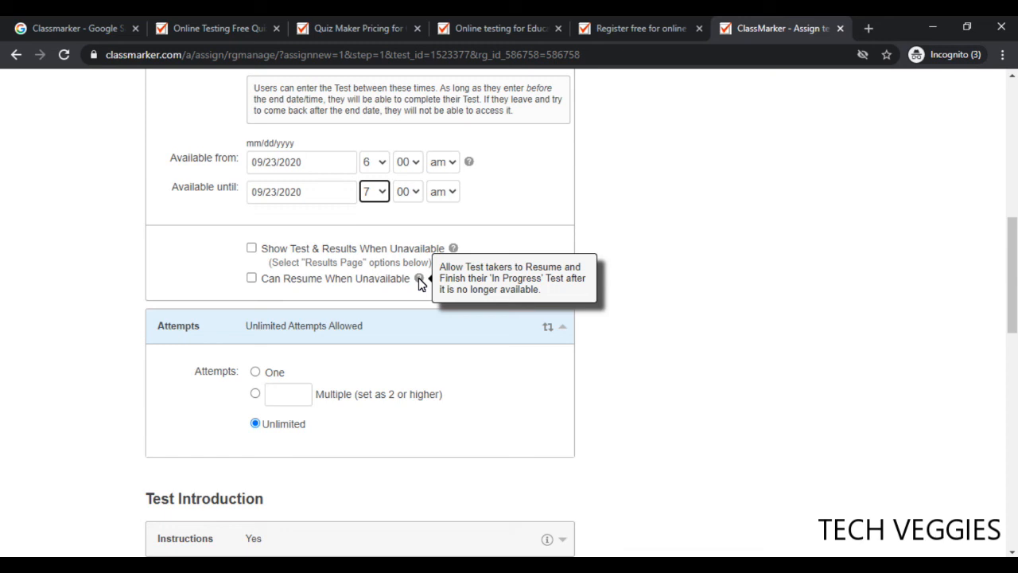
left_click(251, 248)
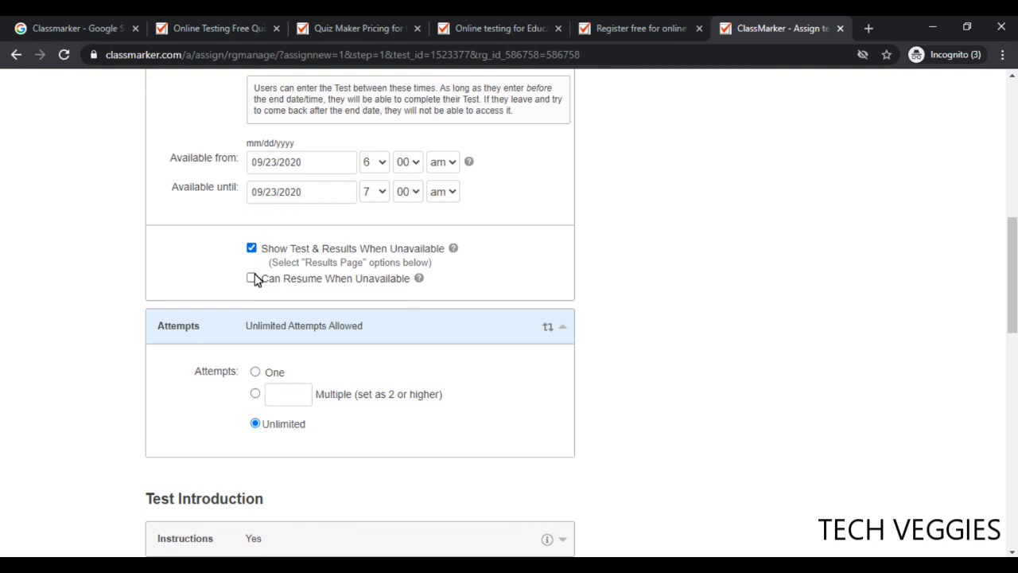
left_click(252, 279)
Change attempts from unlimited to Multiple with 2 attempts allowed
left_click(256, 373)
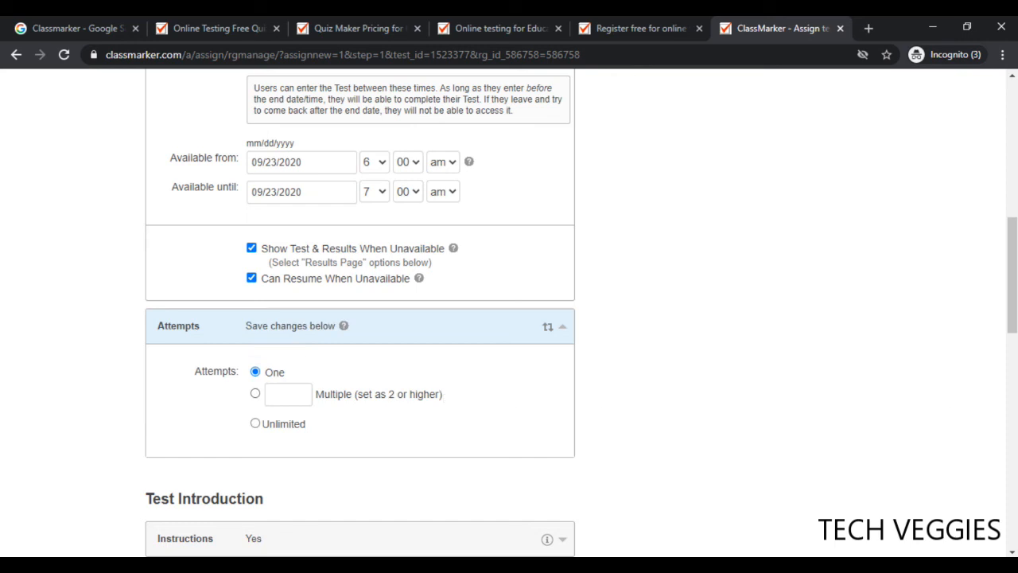
left_click_drag(1010, 322, 1012, 347)
left_click(302, 298)
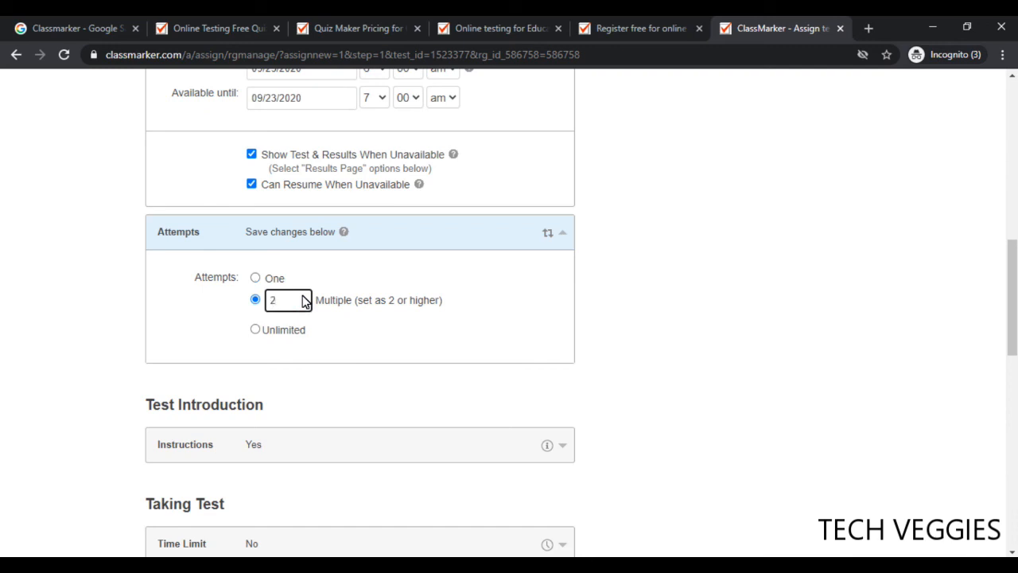
left_click(409, 332)
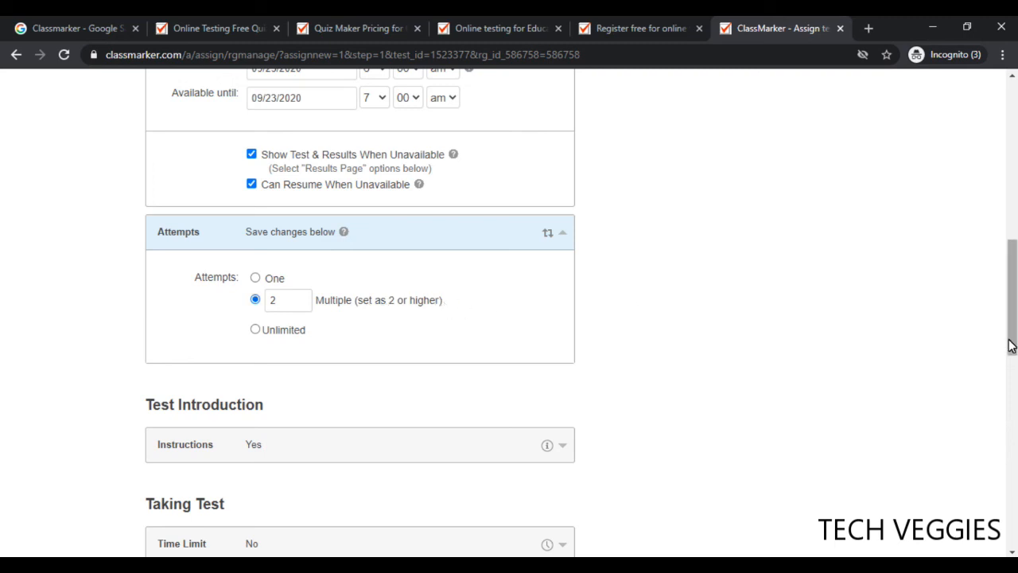
left_click_drag(1011, 345, 1010, 373)
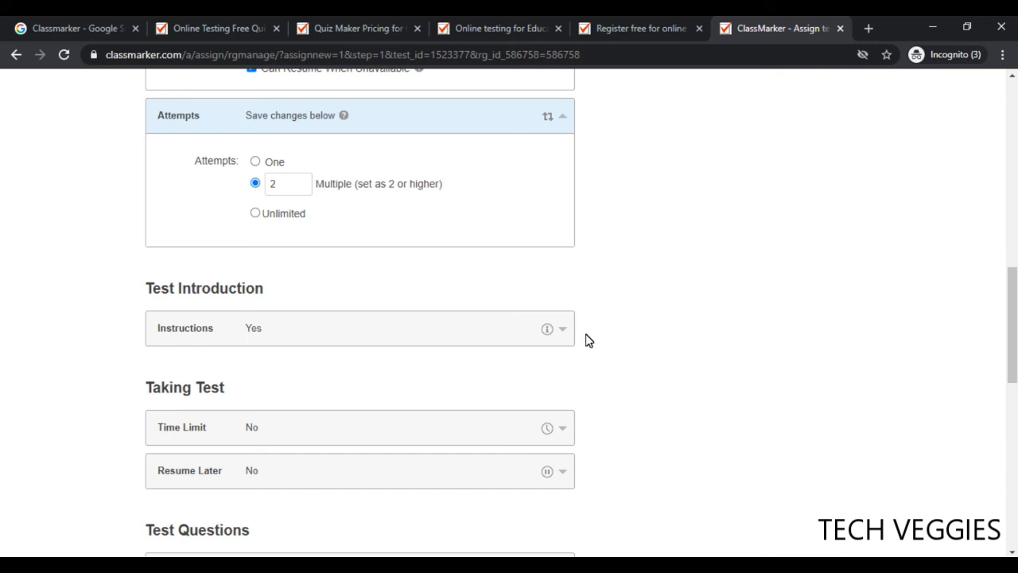
Check the pre-test guidelines and enter a 10-minute time limit
left_click(360, 339)
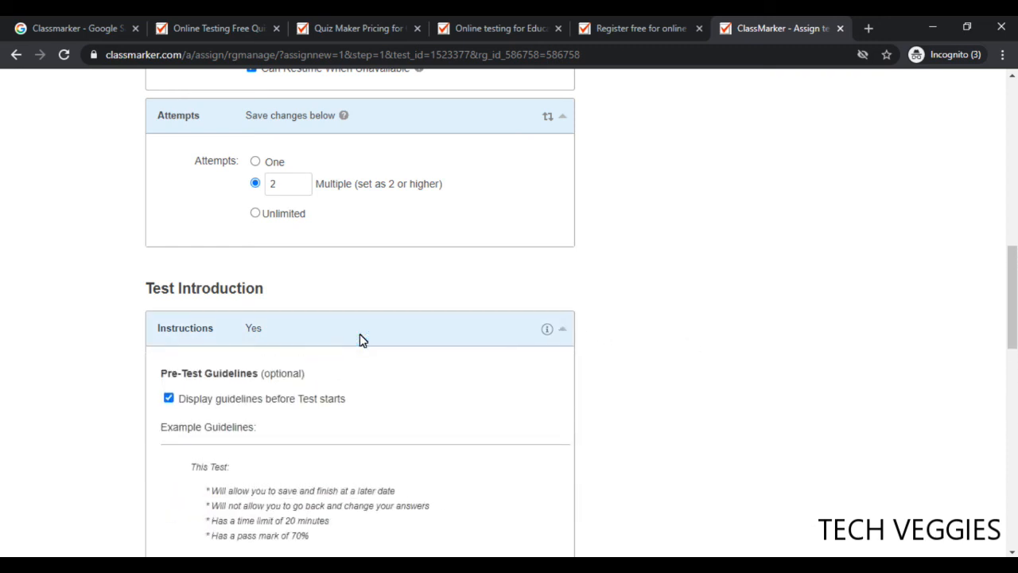
left_click_drag(1013, 313, 1015, 358)
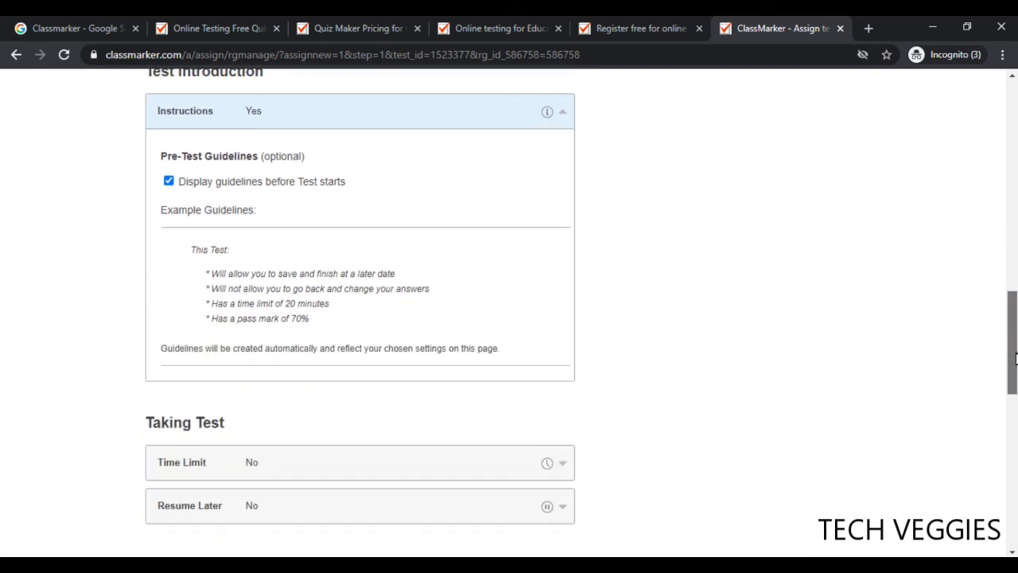
left_click_drag(1016, 359, 1015, 364)
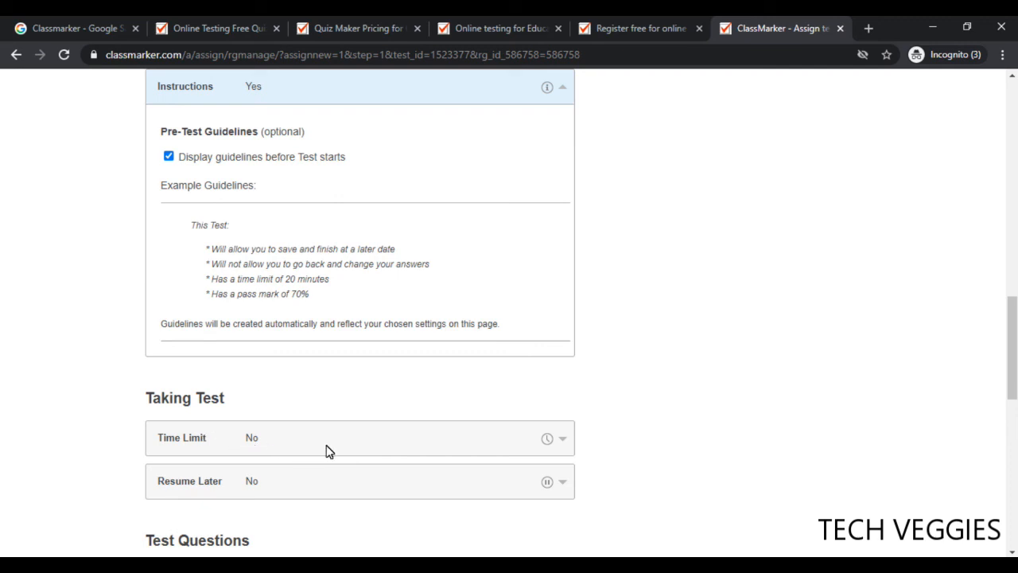
left_click_drag(1012, 387, 1015, 426)
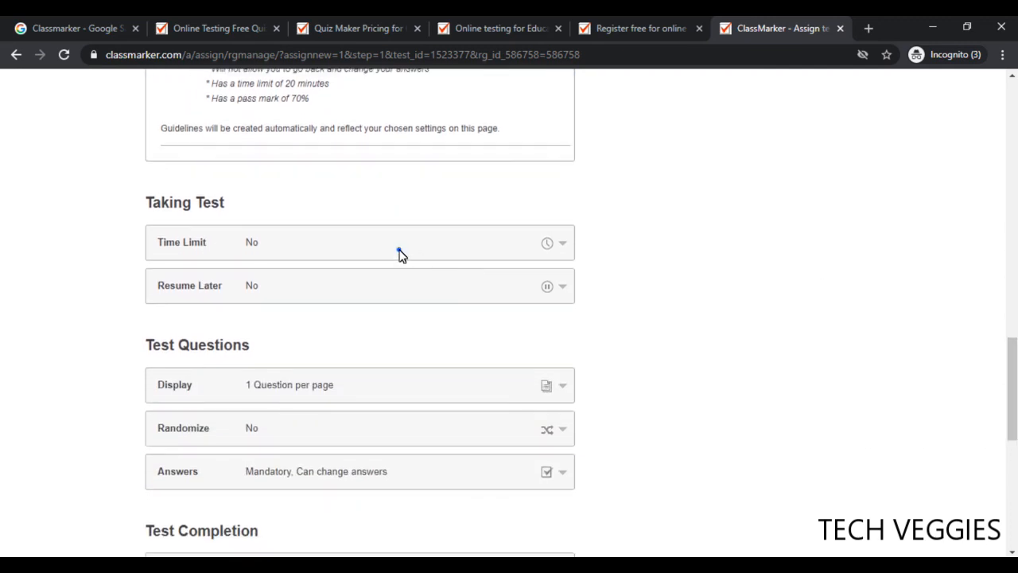
left_click(400, 252)
left_click(273, 294)
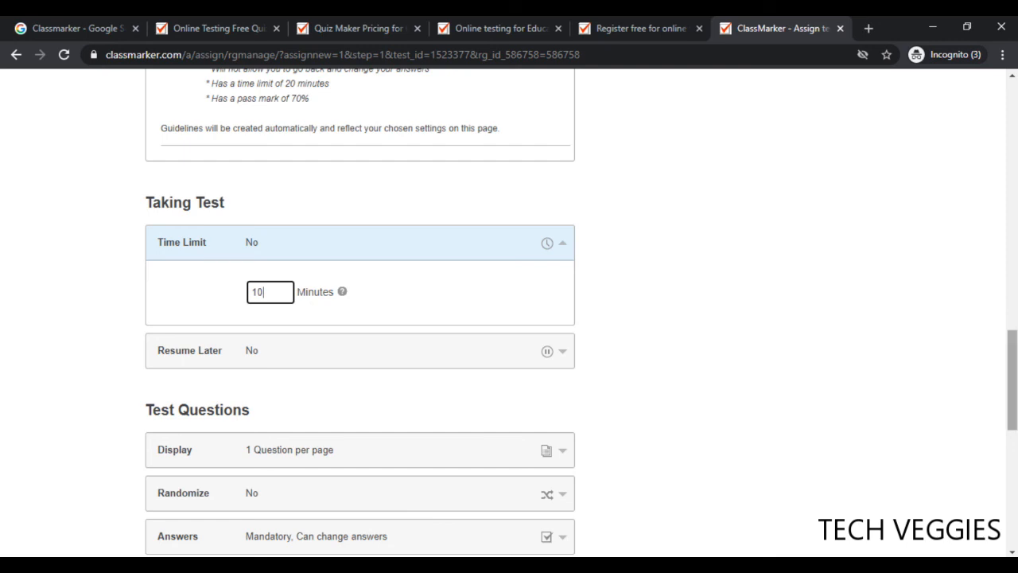
Expand Resume Later and leave save-and-resume-later unticked
scroll(1015, 398, "down", 2)
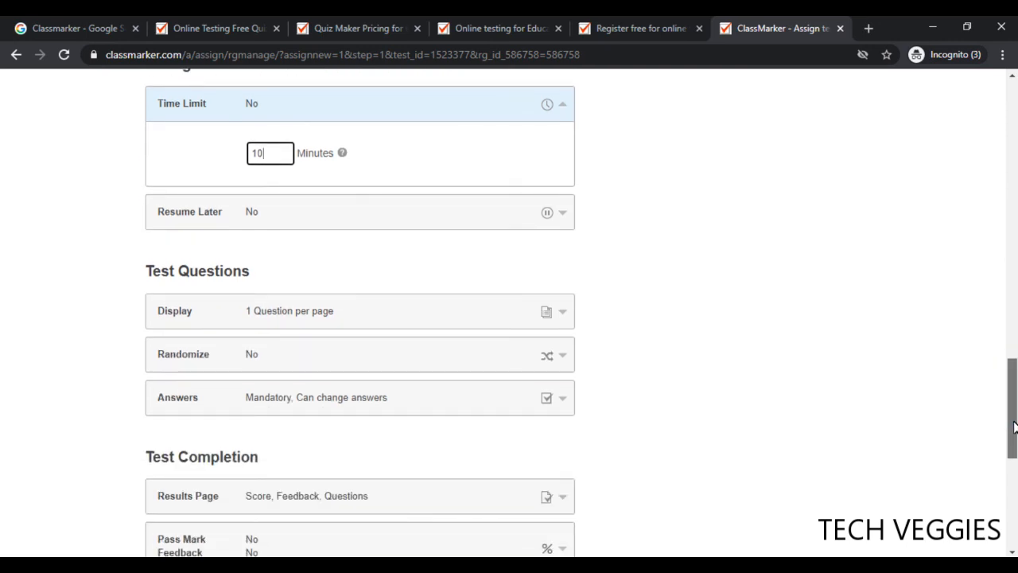
left_click(295, 218)
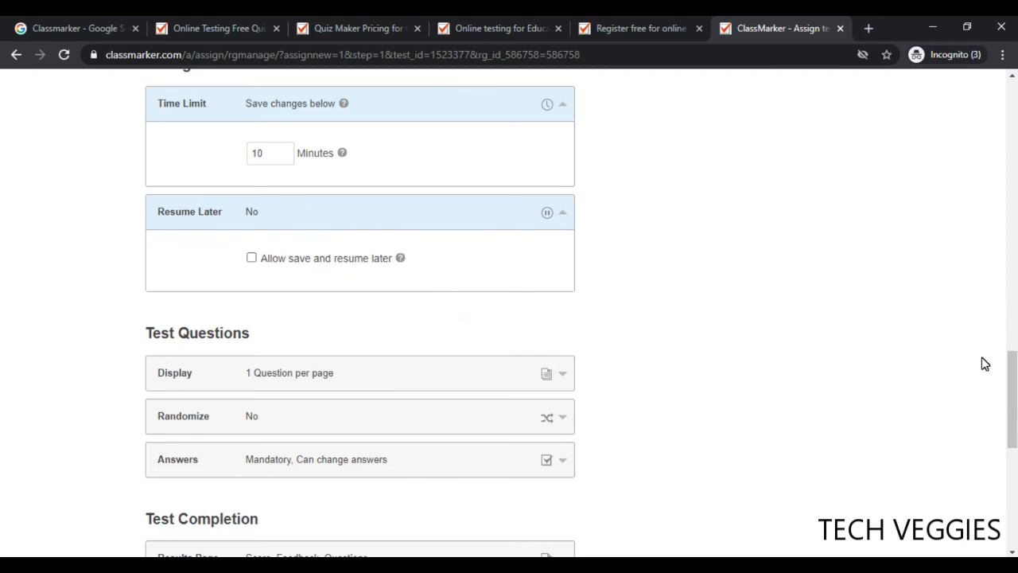
left_click_drag(1010, 406, 1012, 430)
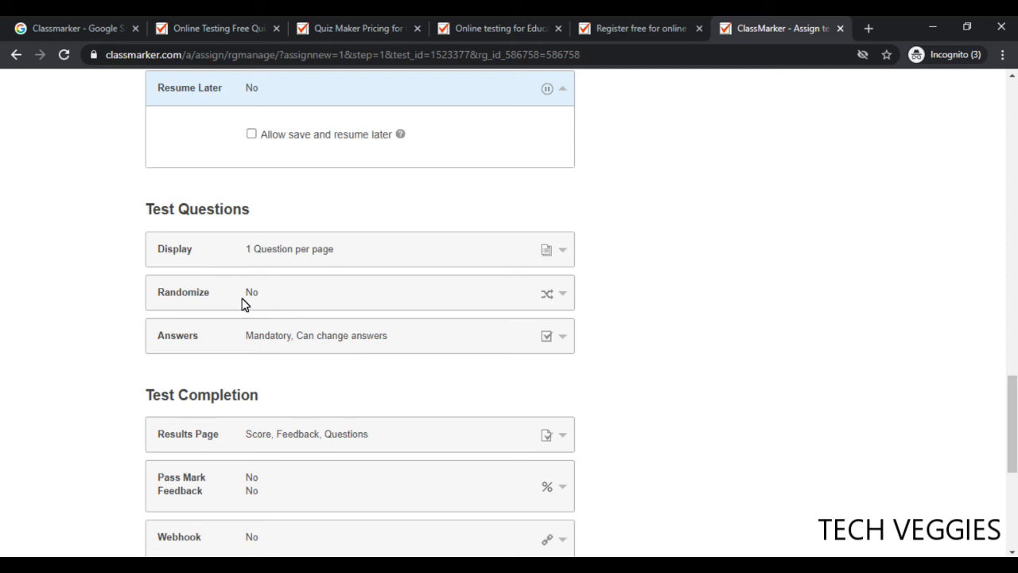
Review Display, Randomize and Answers: answers required, going back allowed, fixed question order
left_click(365, 255)
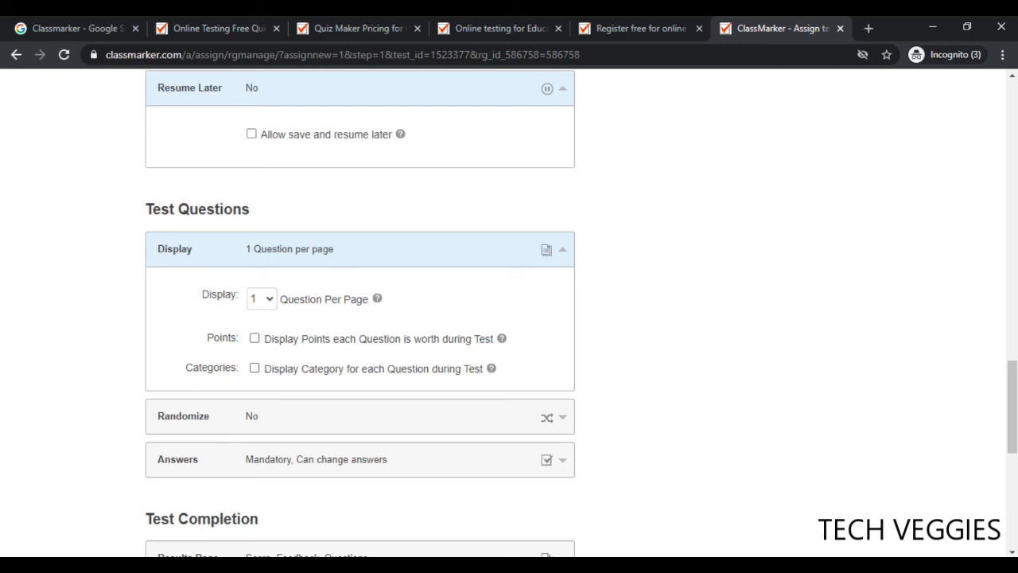
scroll(508, 318, "down", 2)
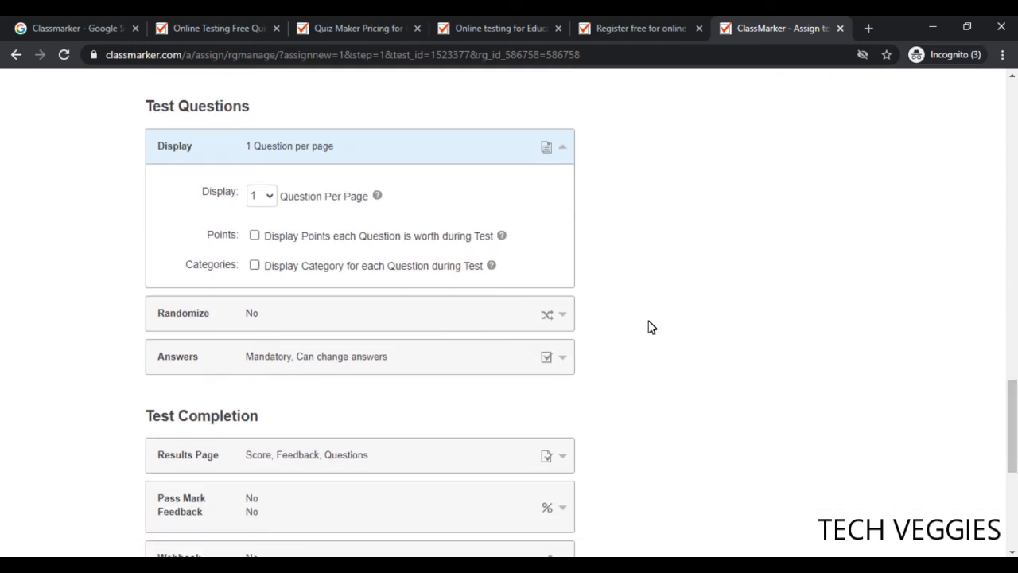
left_click(392, 316)
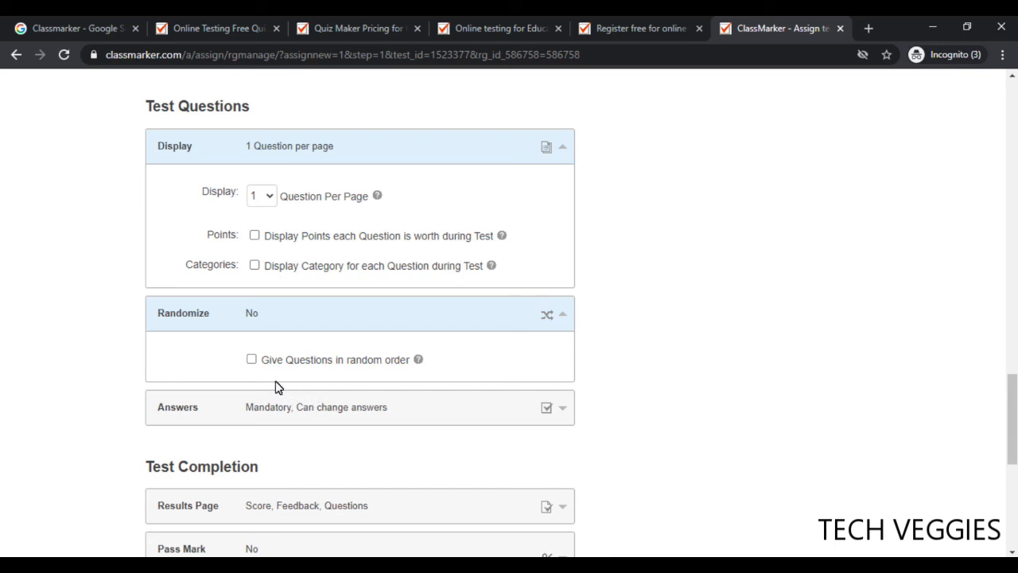
left_click_drag(1012, 406, 1014, 451)
left_click(352, 191)
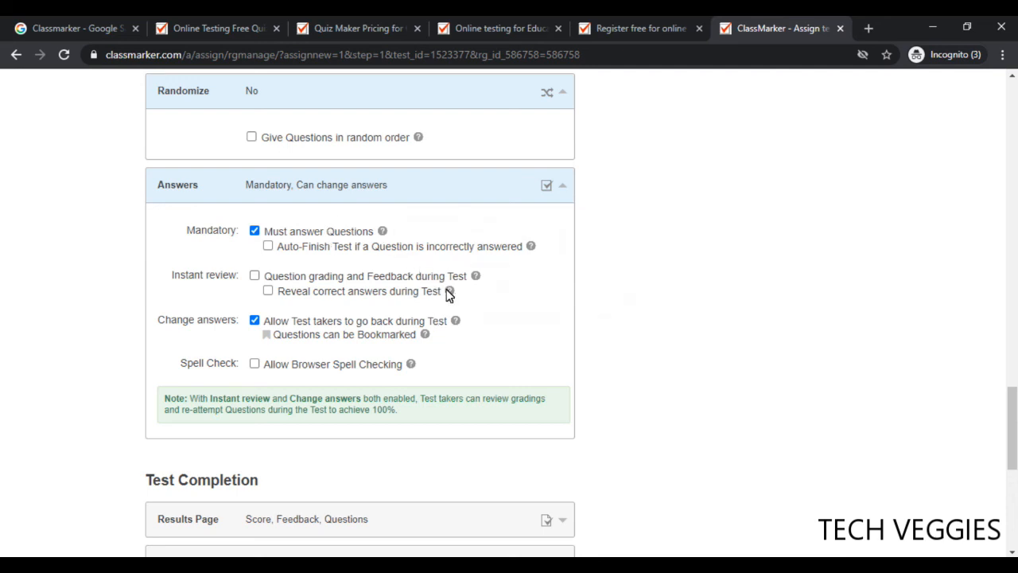
mouse_move(448, 292)
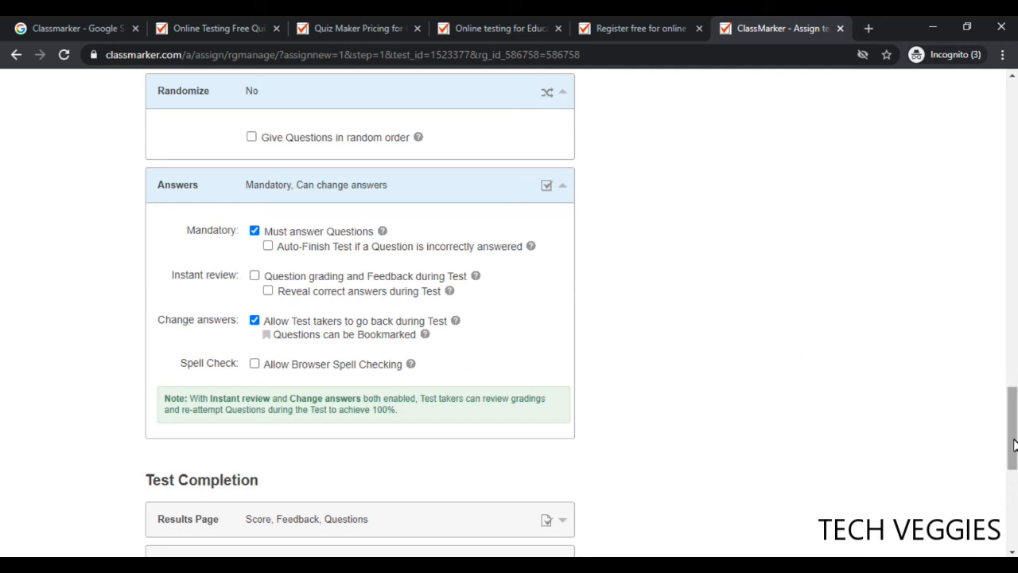
left_click_drag(1013, 445, 1013, 453)
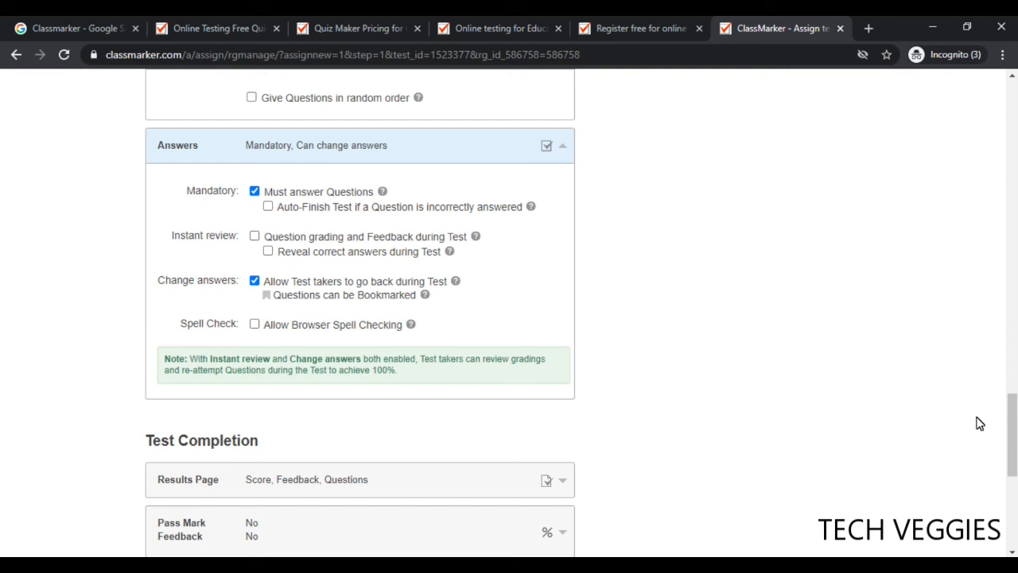
left_click_drag(1012, 430, 1014, 475)
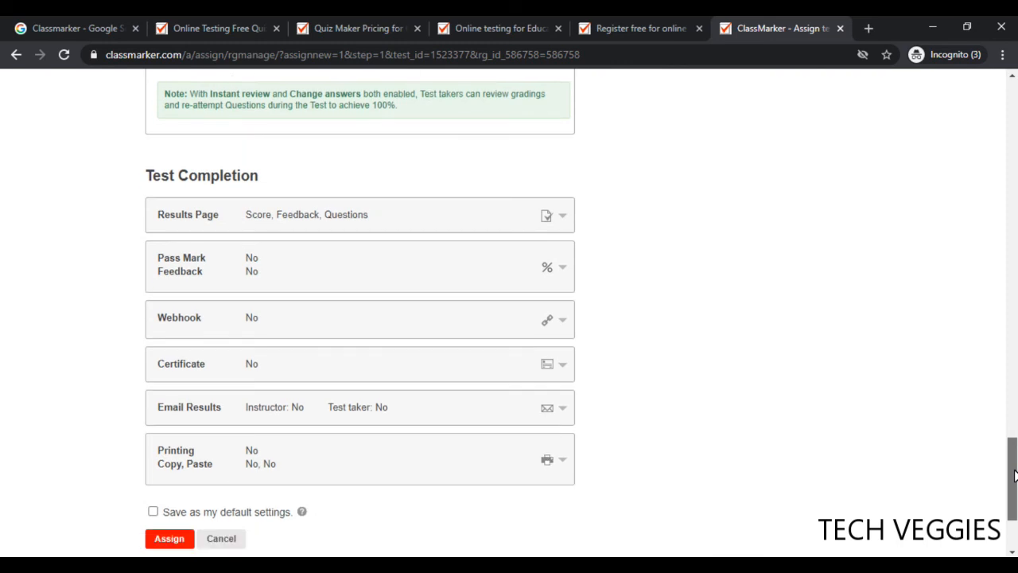
Review Results Page options (points, percentage, feedback, graded questions with correct answers) unchanged
left_click(450, 215)
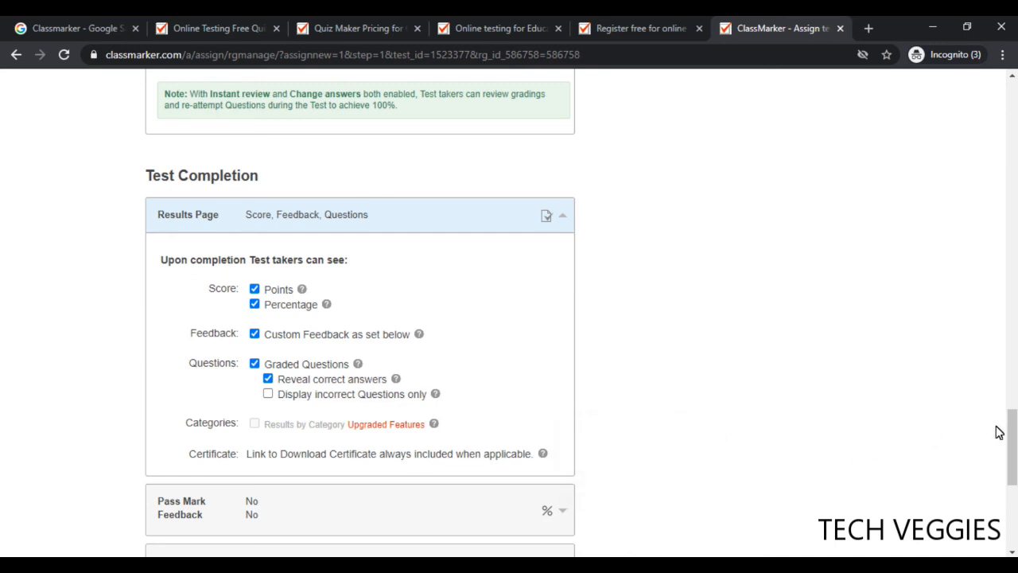
left_click_drag(1011, 431, 1013, 457)
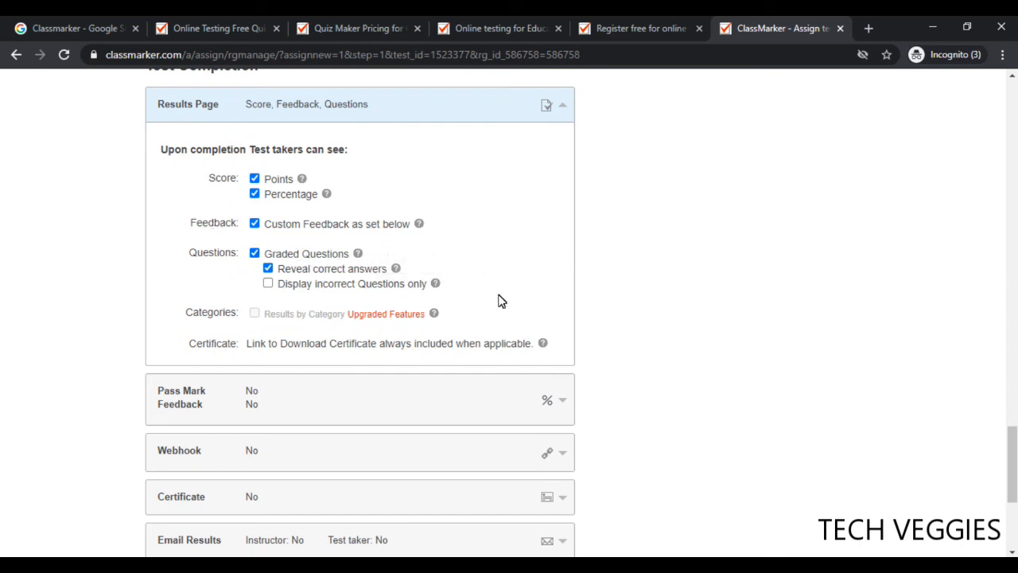
left_click_drag(1014, 451, 1015, 477)
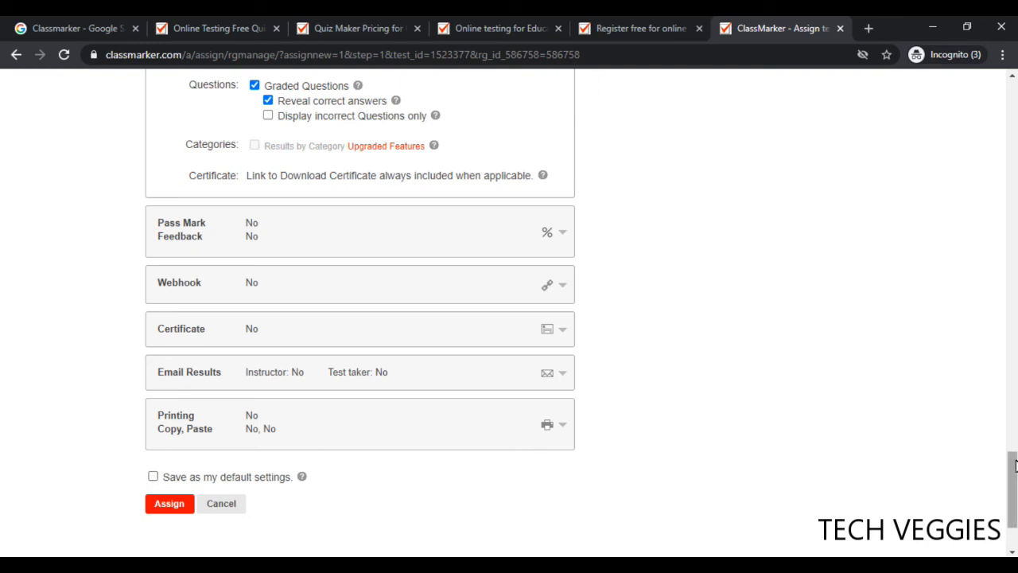
left_click_drag(1016, 471, 1016, 475)
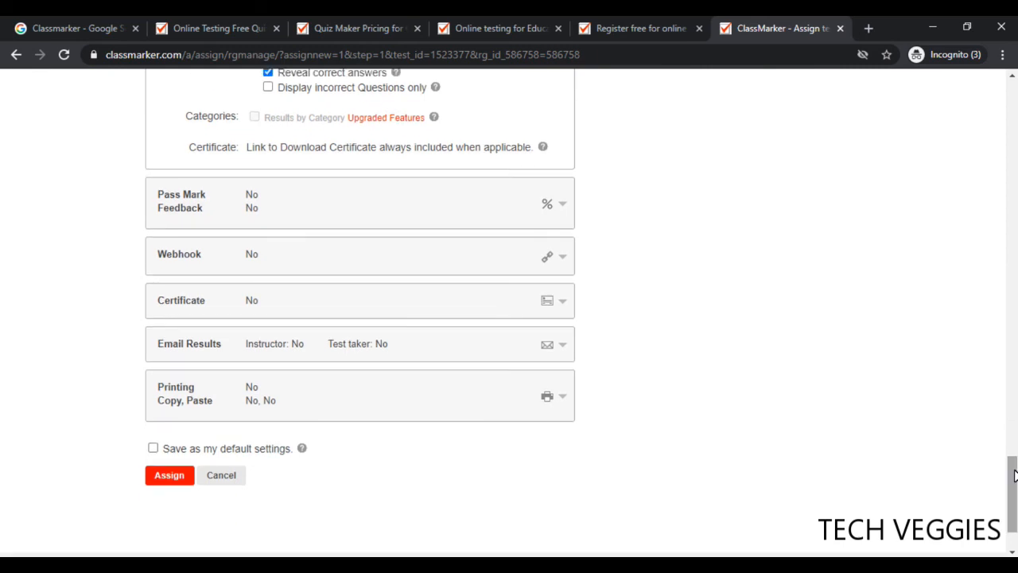
Assign Intro to Math to Intro Math 2020 and view the Review confirmation
left_click(174, 485)
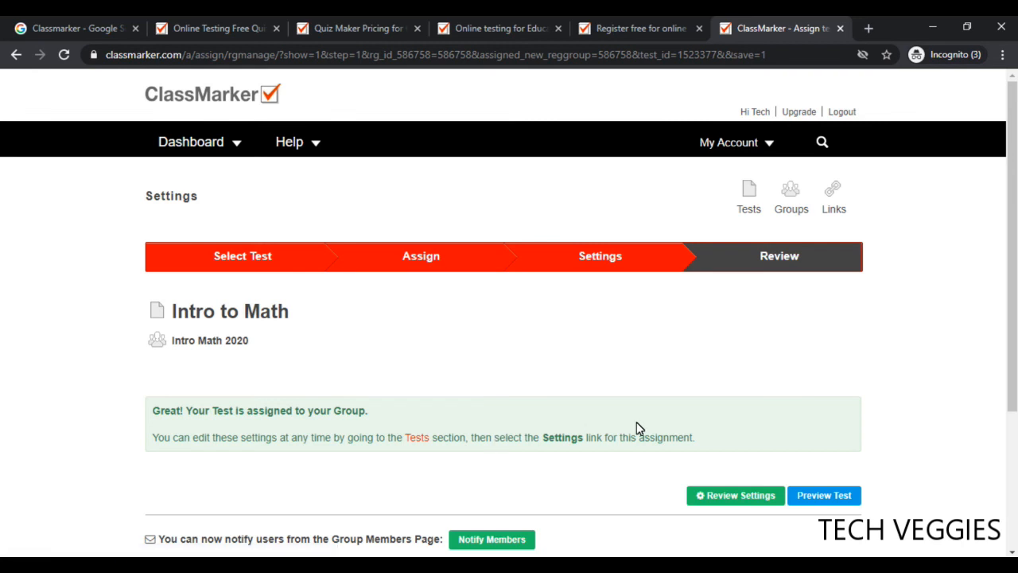
left_click_drag(1015, 280, 1014, 342)
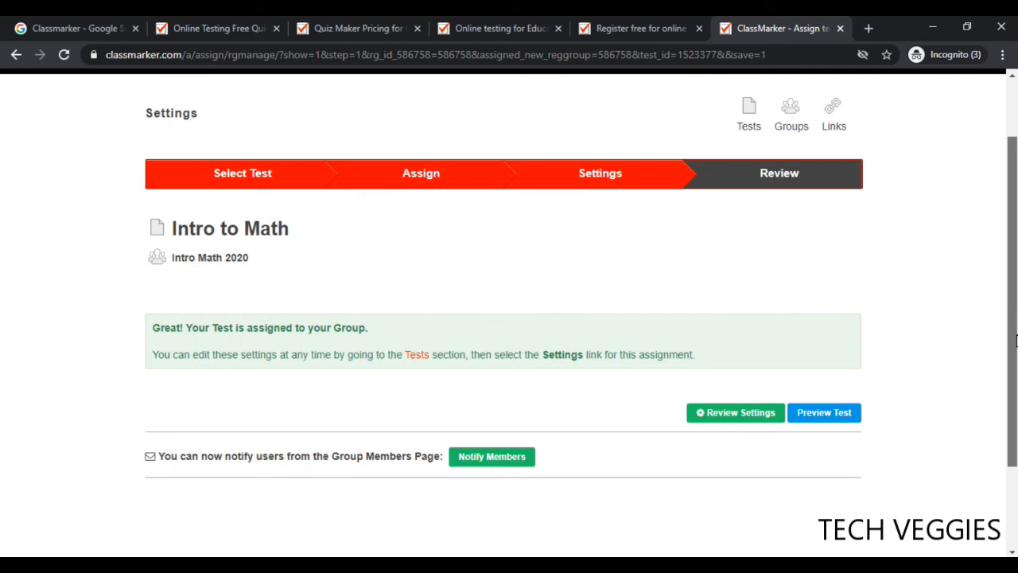
left_click_drag(1015, 340, 1015, 339)
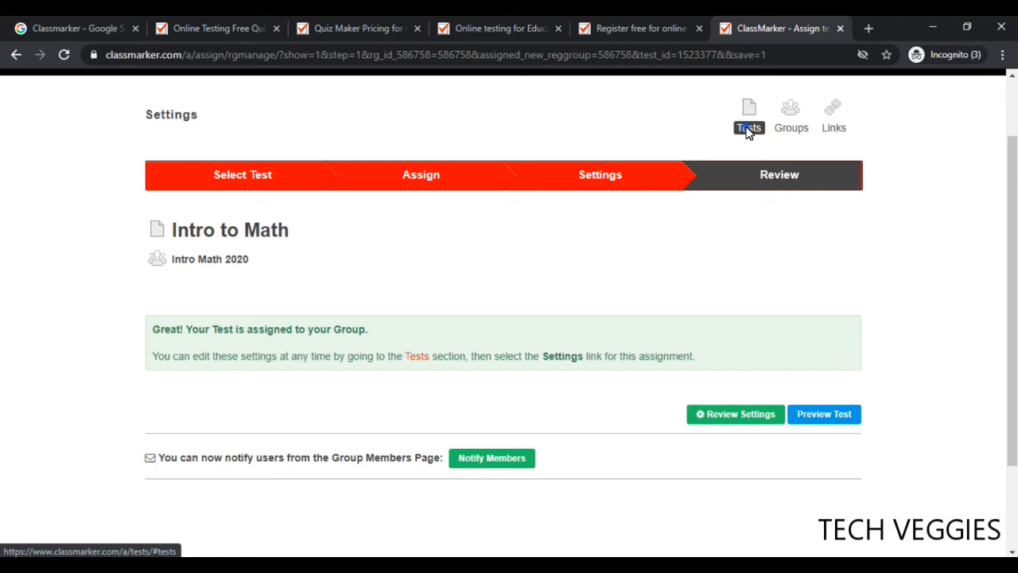
Return to the Tests list and expand Intro to Math to see its Intro Math 2020 assignment
left_click(747, 130)
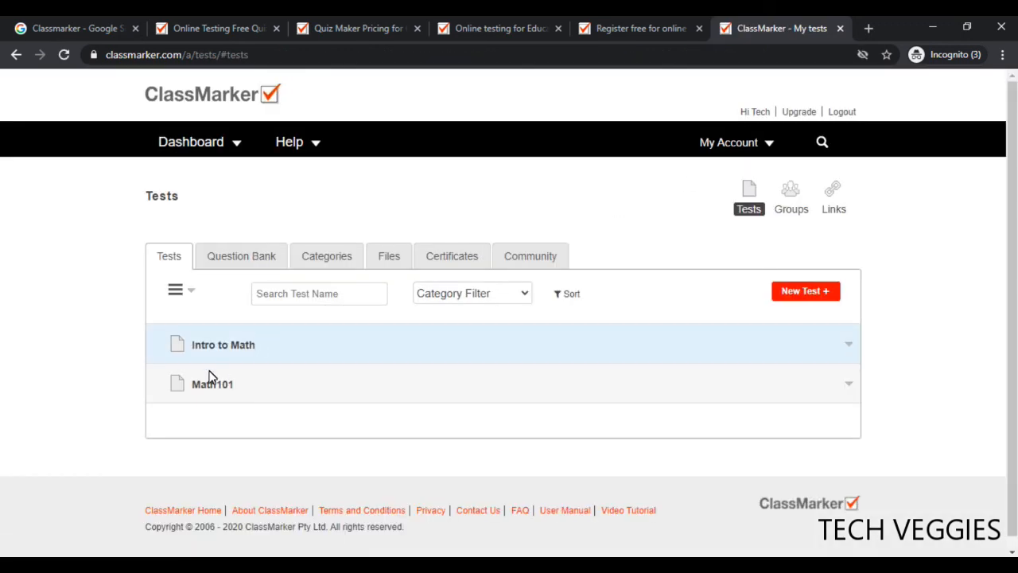
left_click(177, 343)
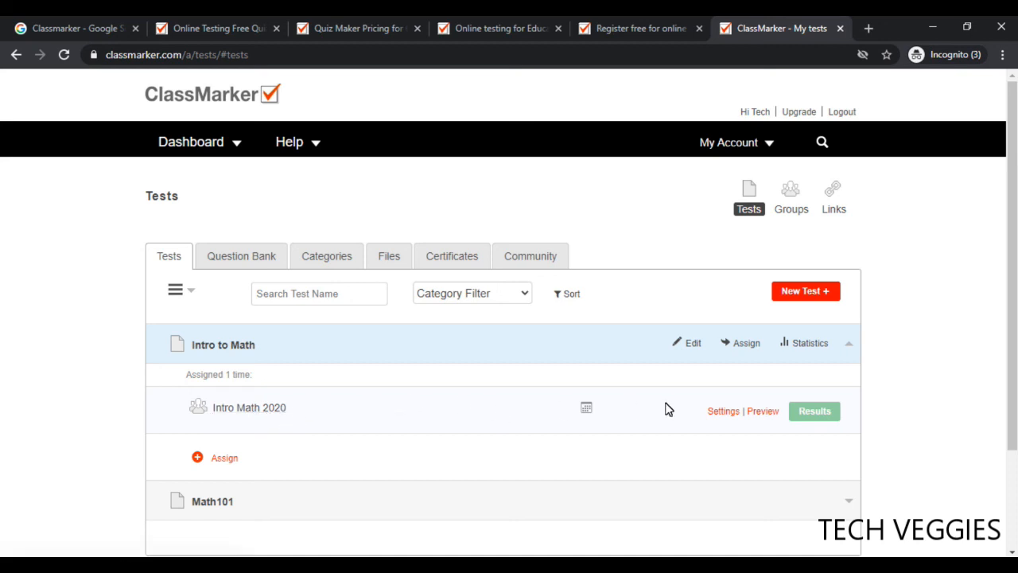
mouse_move(589, 417)
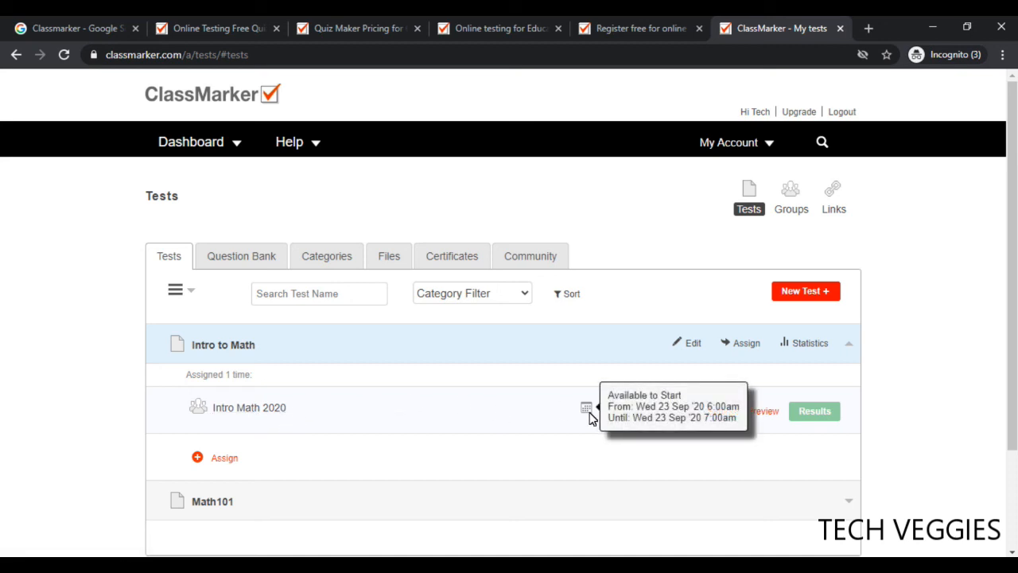